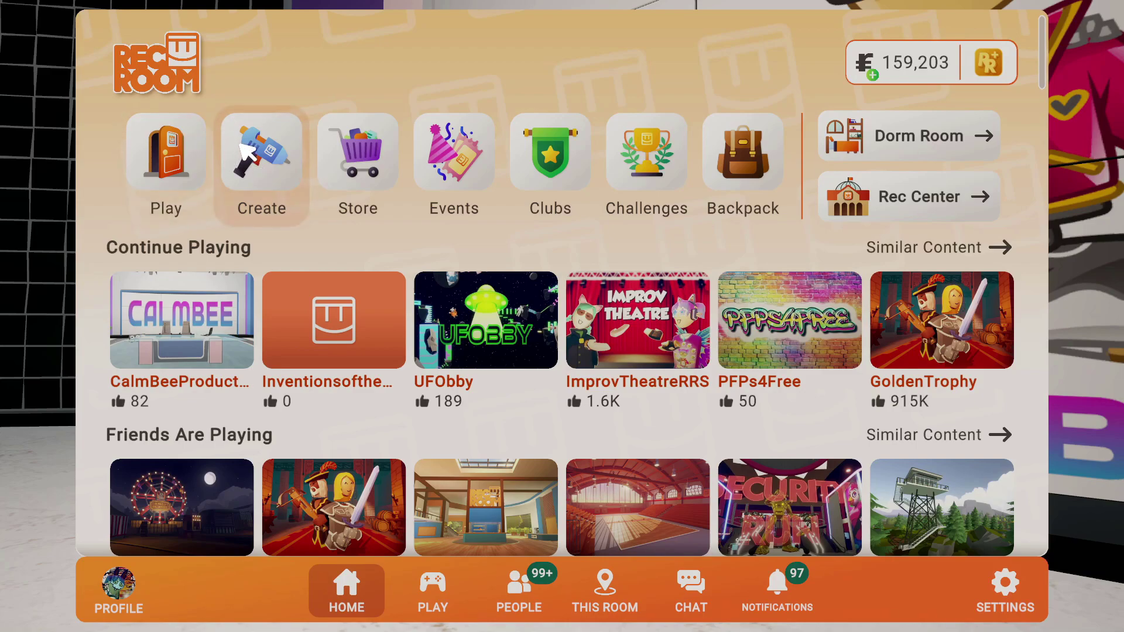
Create a new room named RRStudioTutorial from the MakerRoom base room, leaving the current room without saving it.
left_click(254, 156)
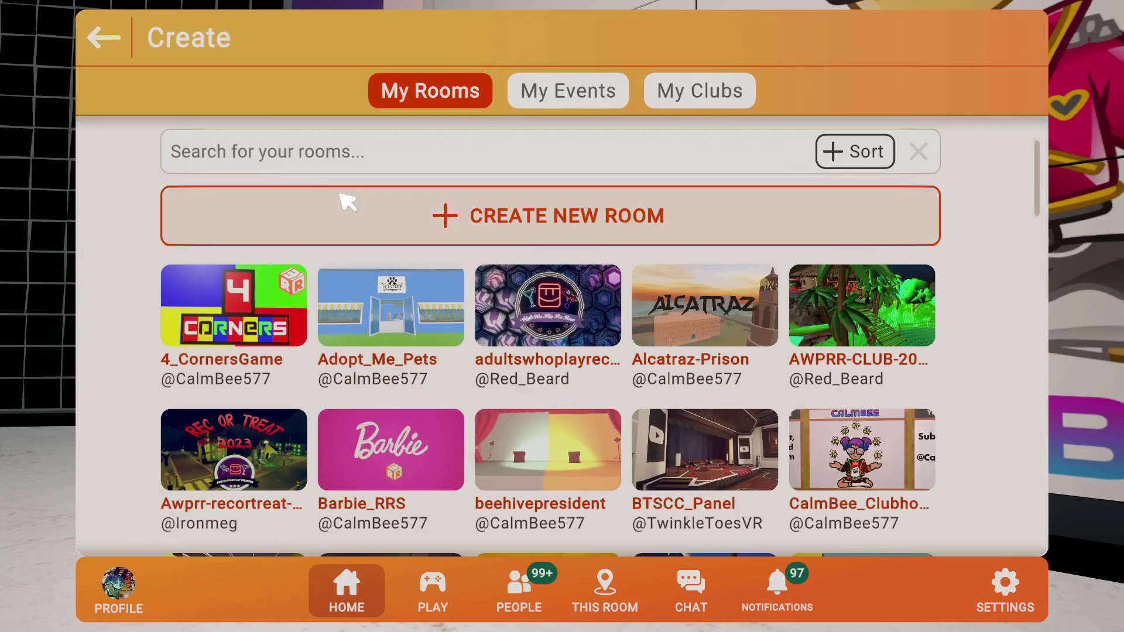
left_click(357, 202)
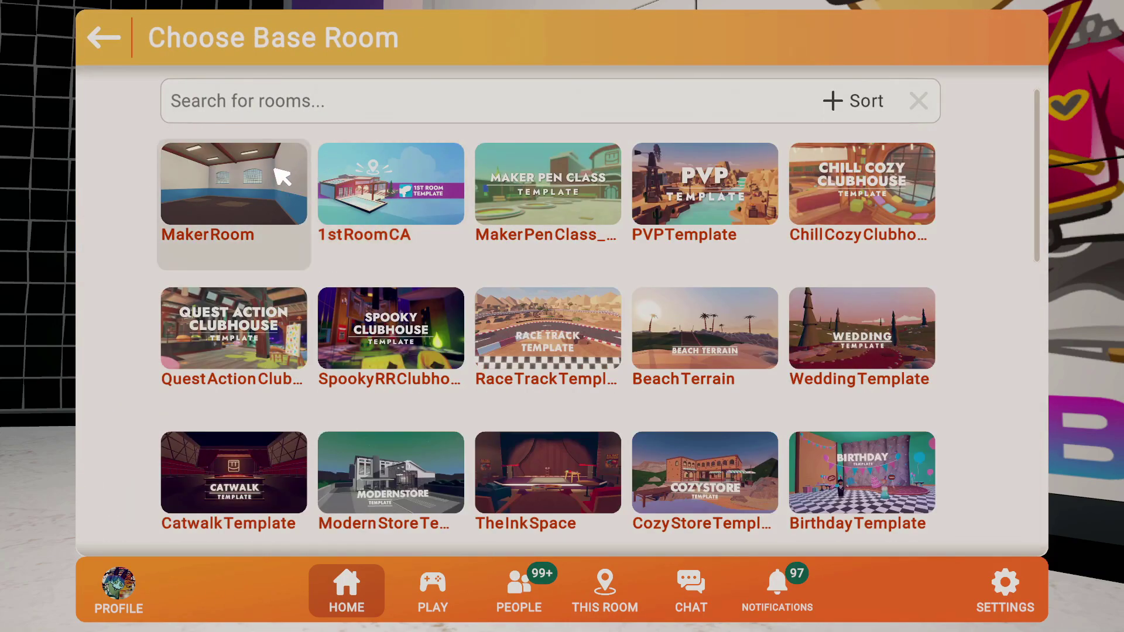
left_click(273, 183)
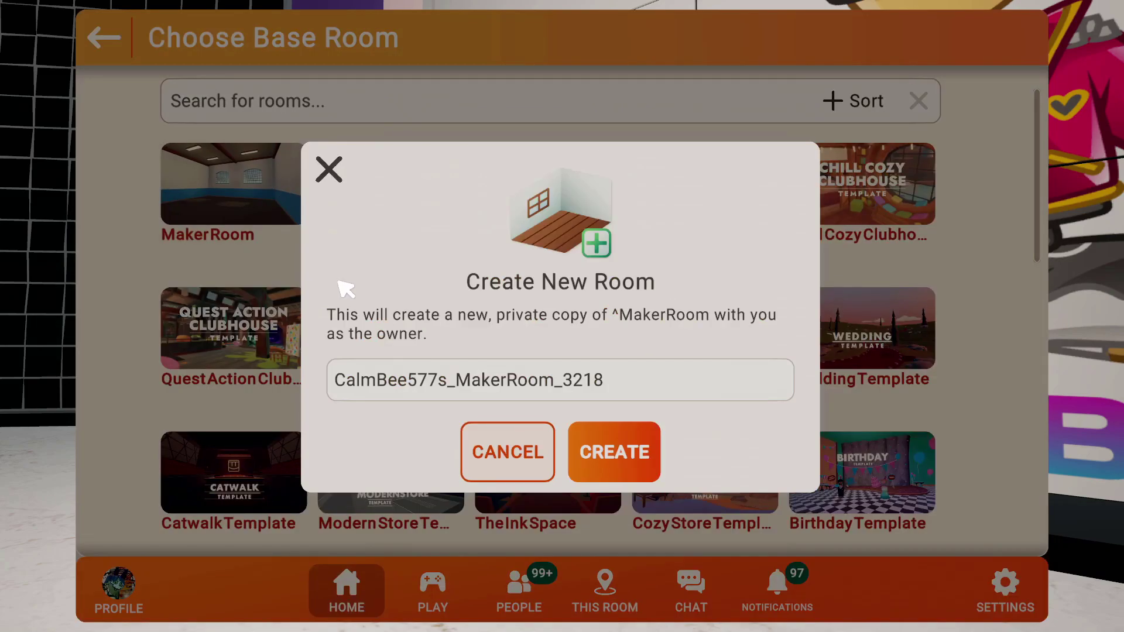
left_click(550, 383)
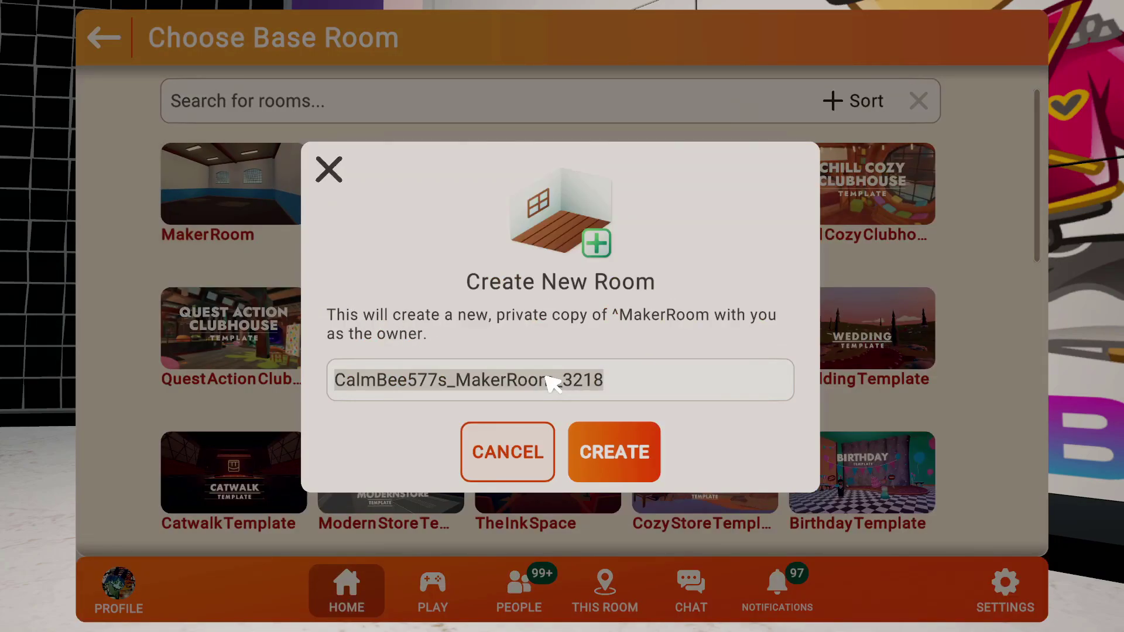
type("RRStudioT")
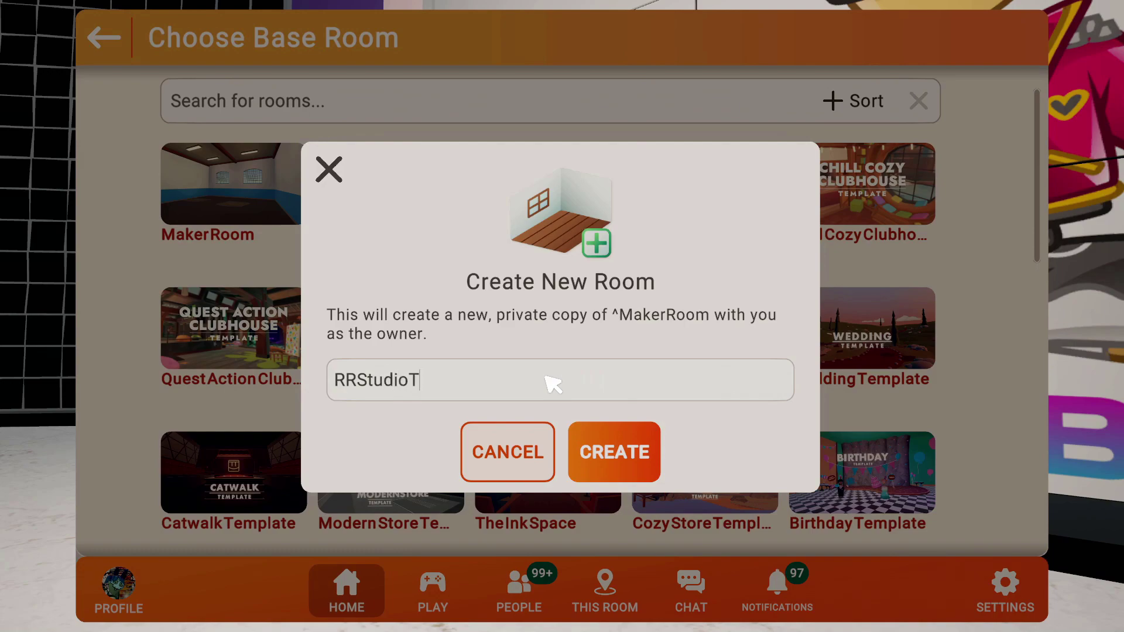
type("utorial")
left_click(619, 432)
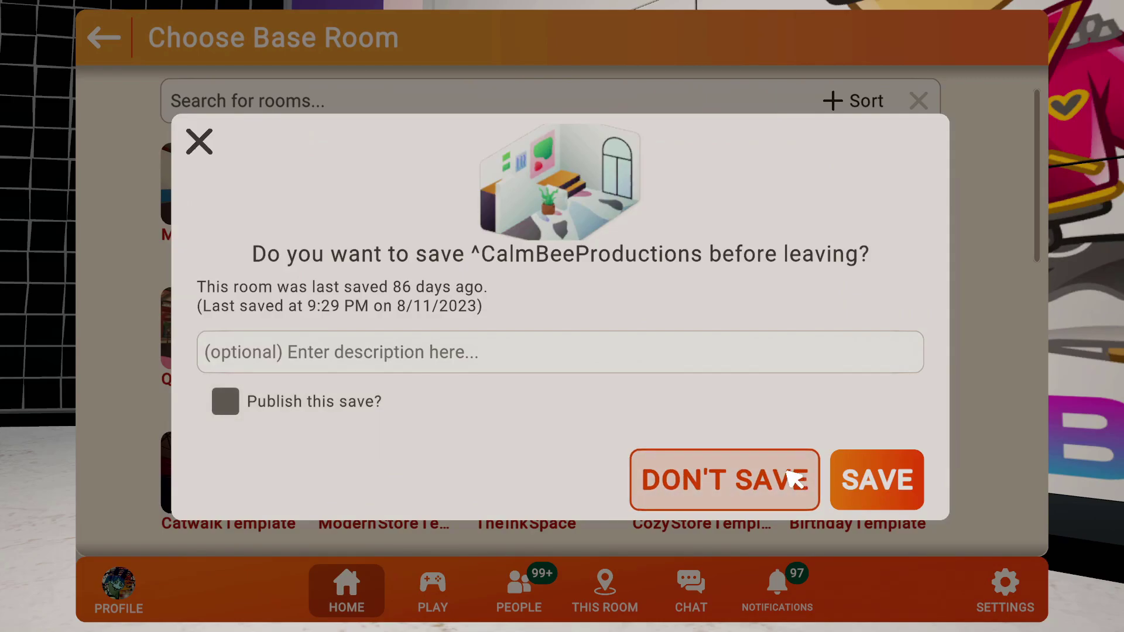
left_click(795, 479)
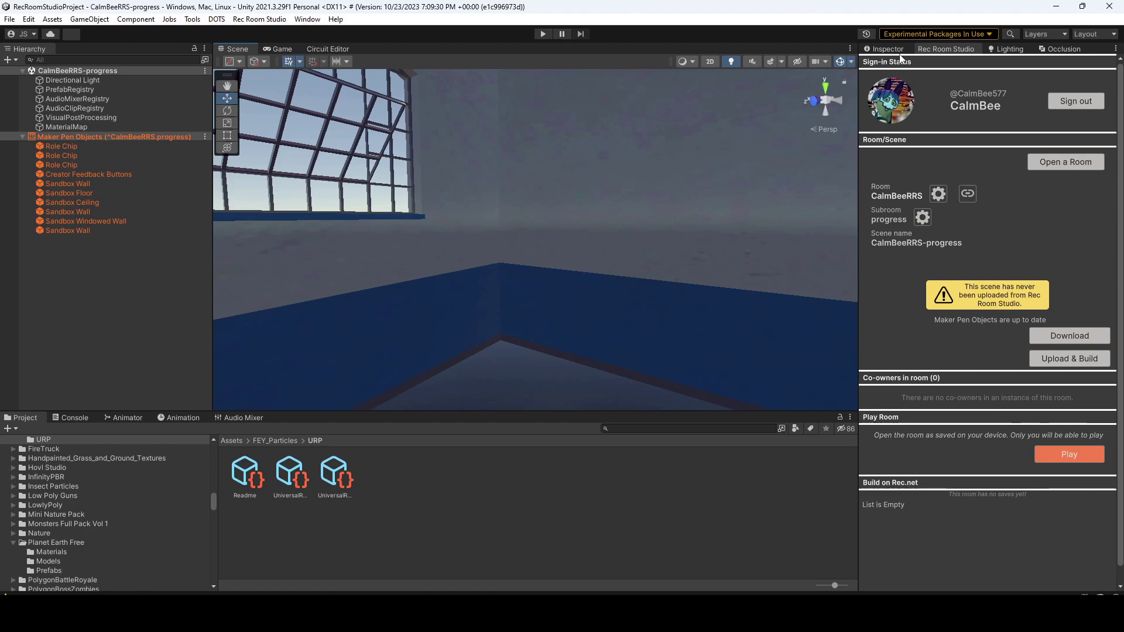
Switch to Unity and open the Home subroom of the RRStudioTutorial room in Rec Room Studio.
left_click(1053, 164)
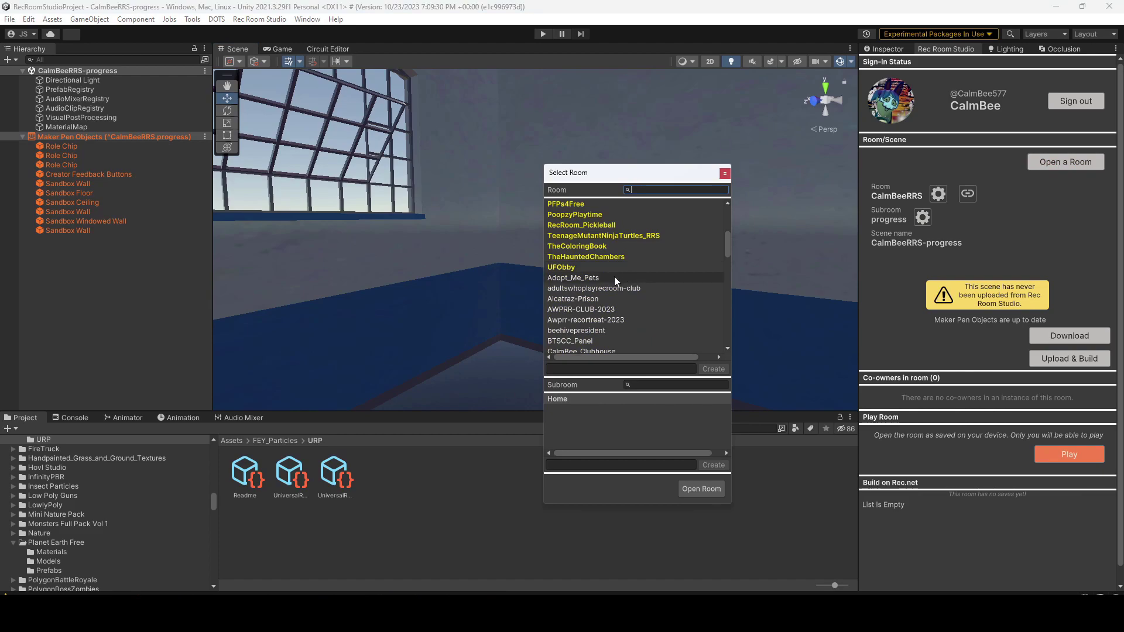
scroll(619, 278, "down", 10)
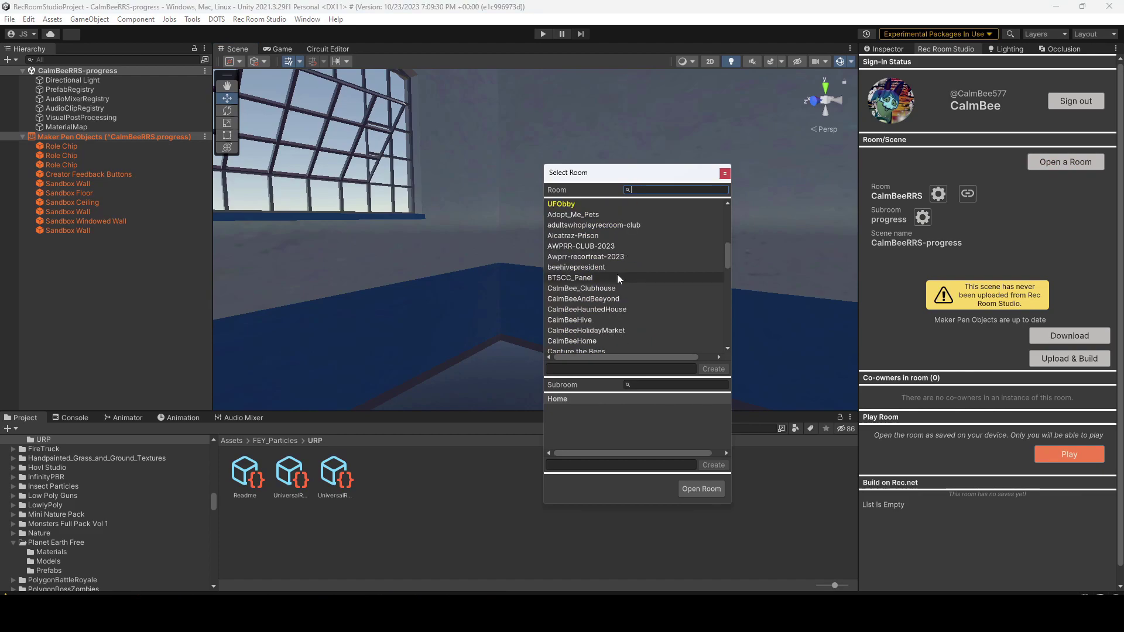
left_click(589, 327)
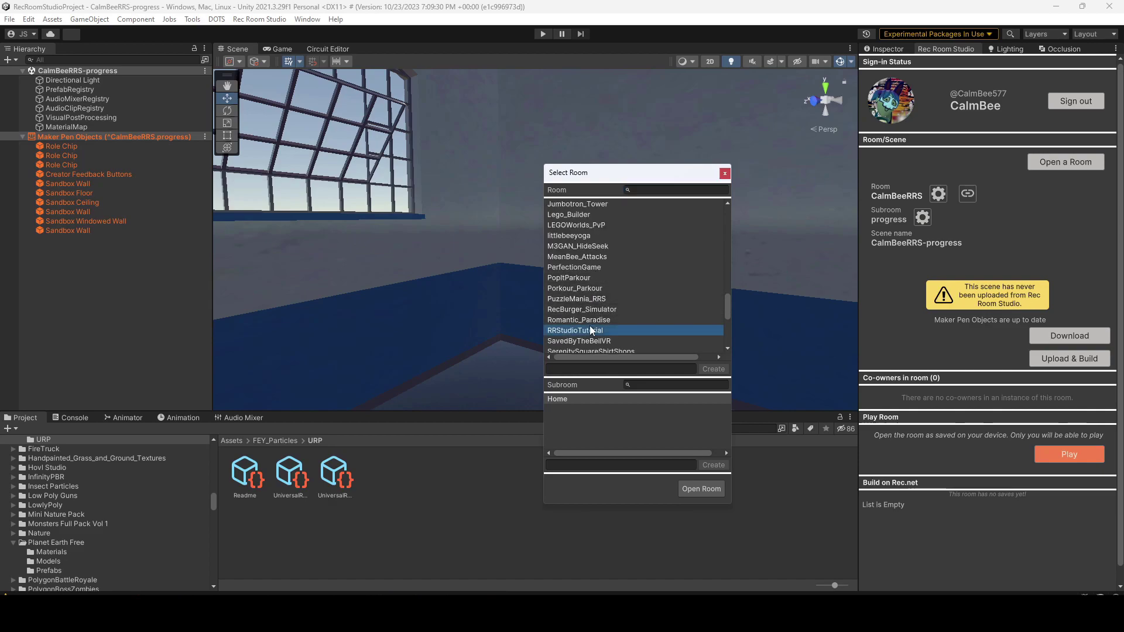
left_click(560, 399)
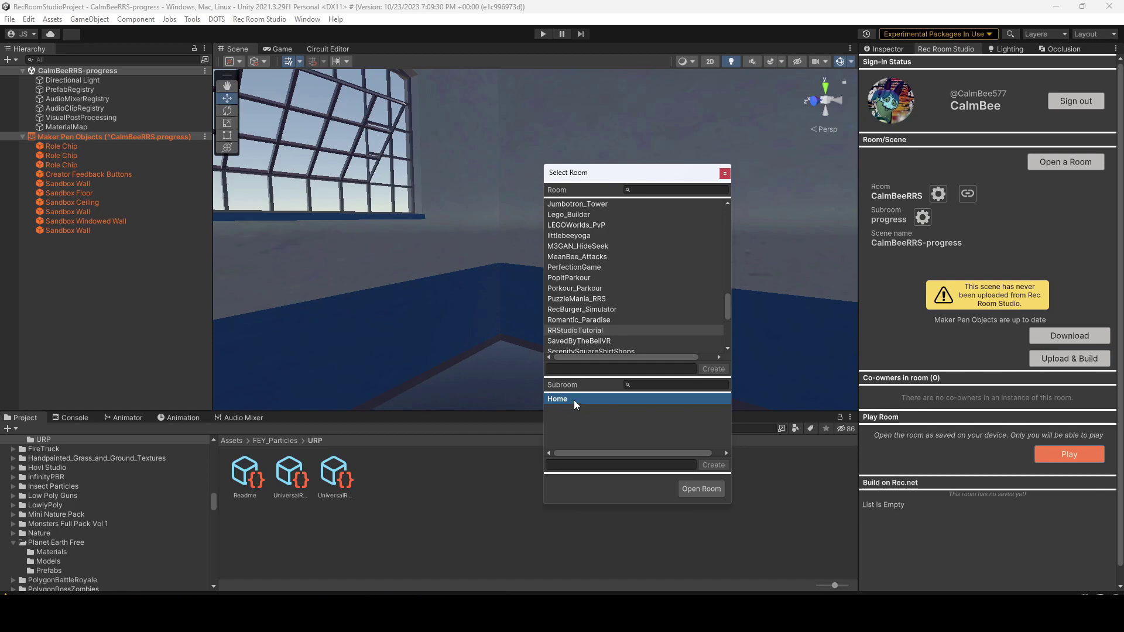
left_click(689, 490)
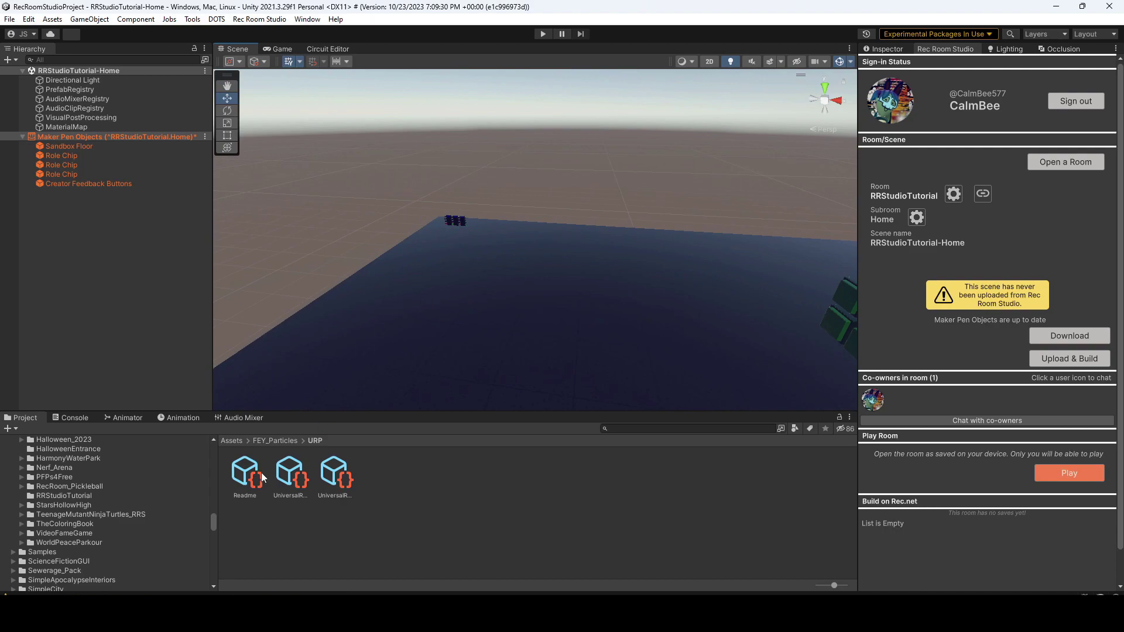
Create a folder named Prefabs inside the RRStudioTutorial folder of the project's Rooms assets.
left_click(64, 495)
scroll(68, 507, "up", 4)
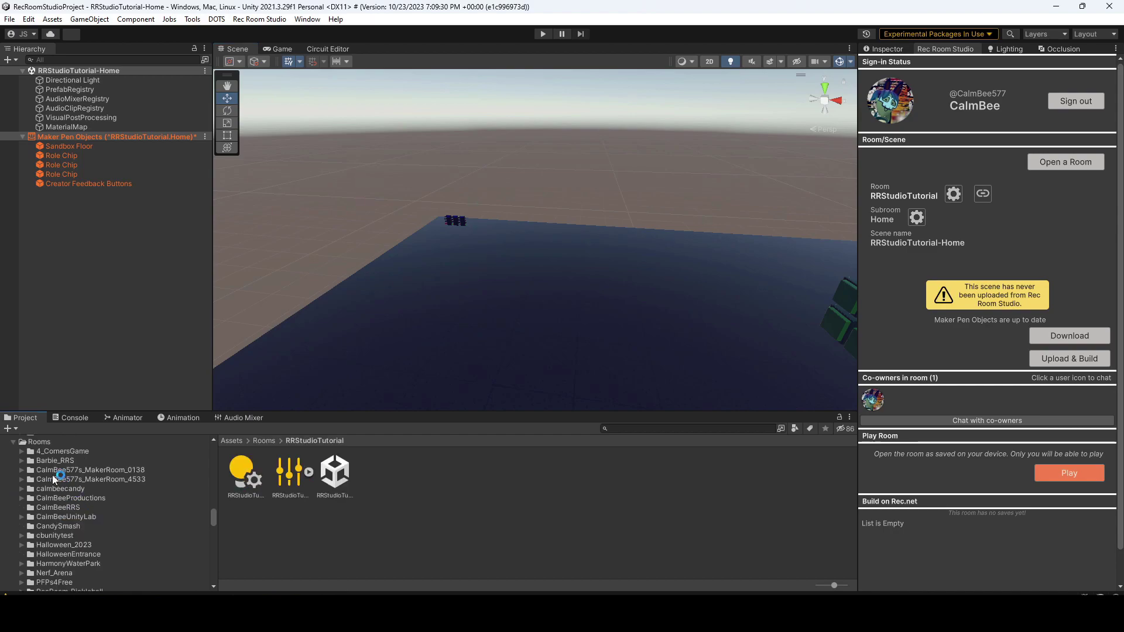
scroll(68, 509, "down", 3)
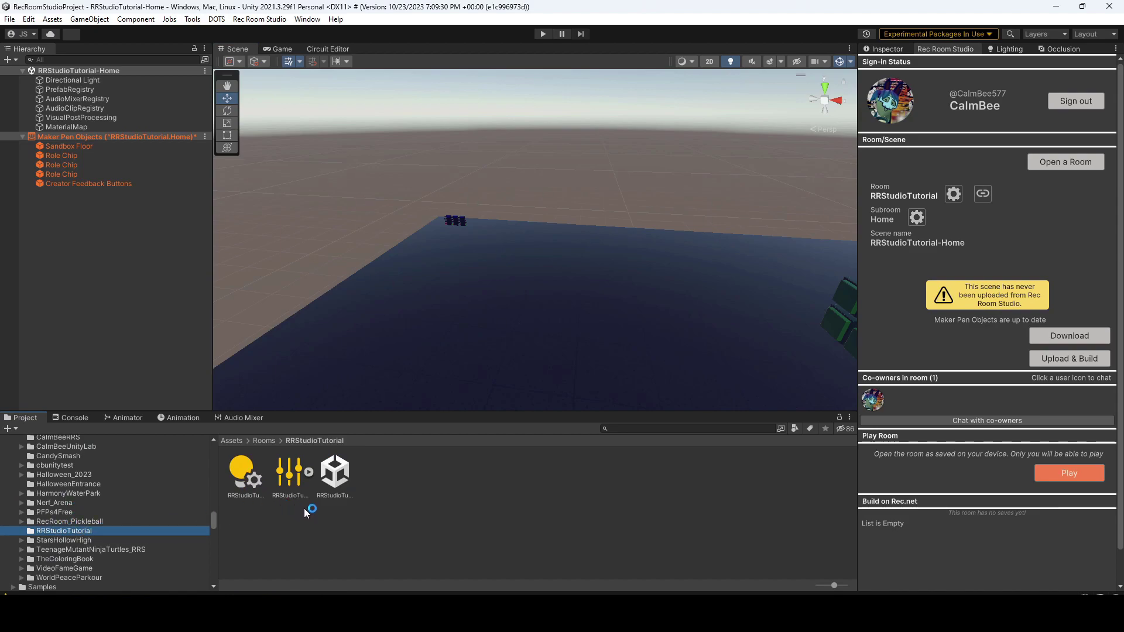
right_click(322, 521)
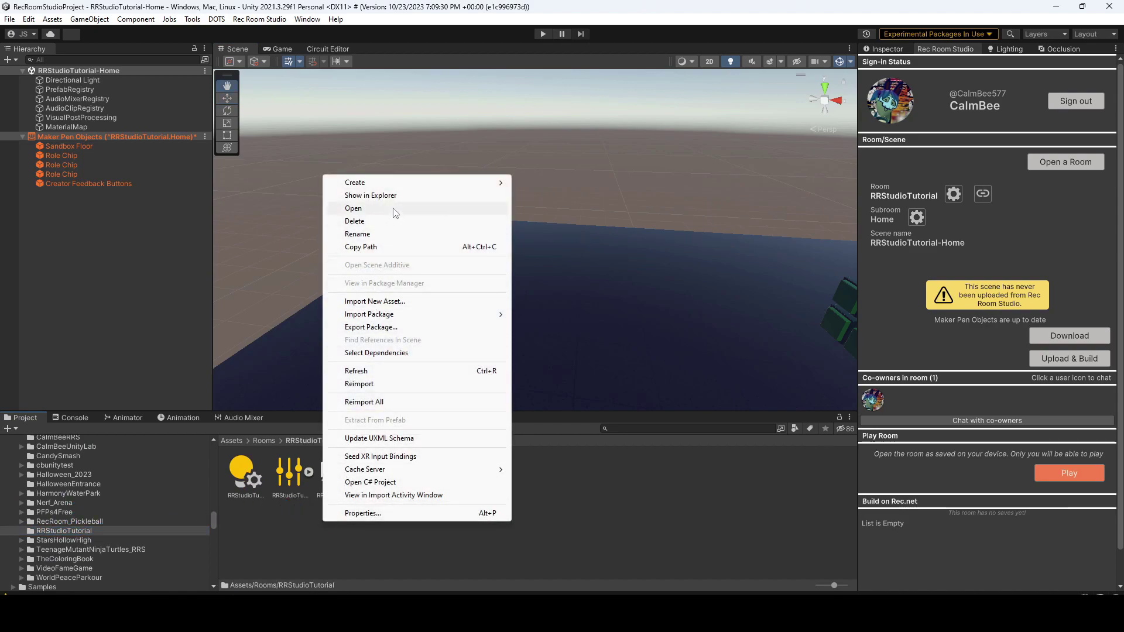
mouse_move(404, 186)
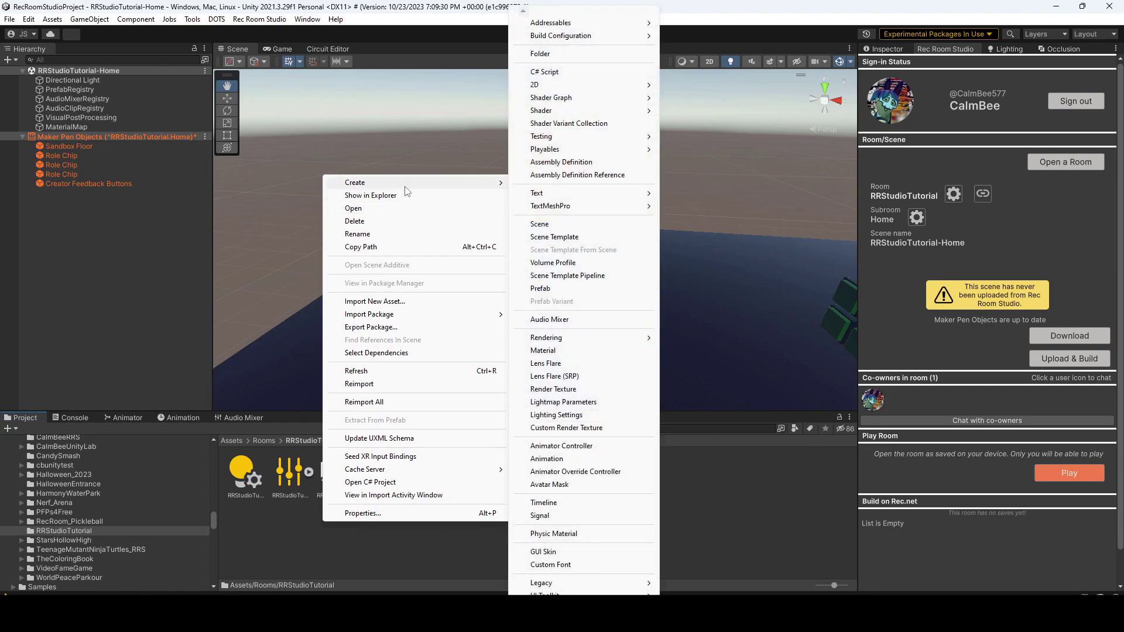
left_click(540, 53)
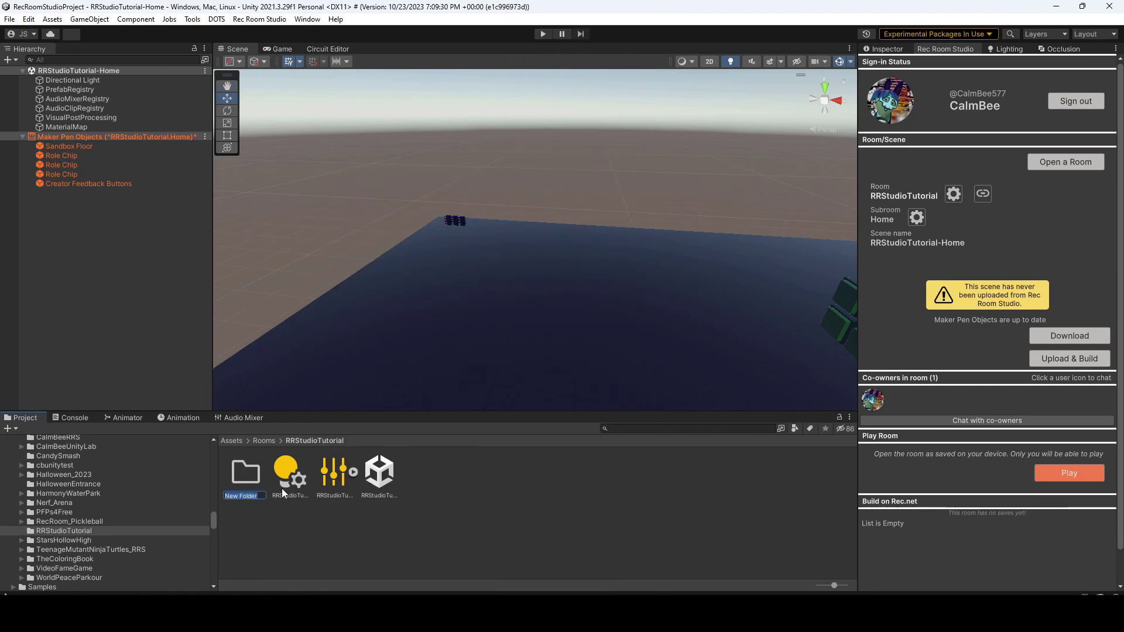
type("Prefabs")
key("Return")
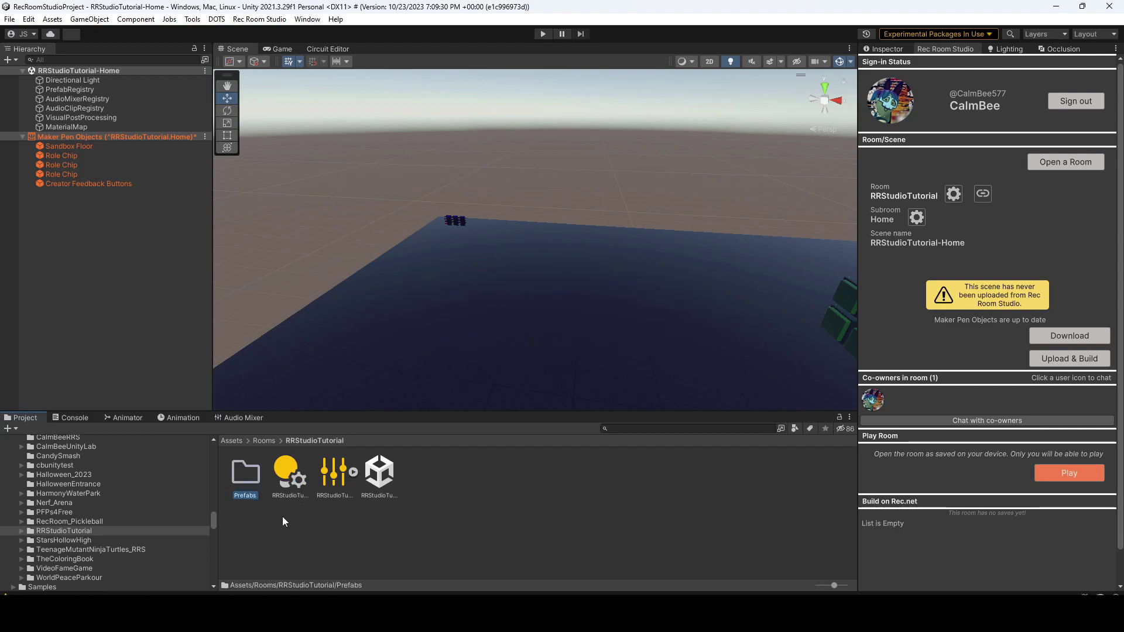
Add a folder named Materials alongside Prefabs in the RRStudioTutorial folder.
right_click(282, 517)
mouse_move(363, 178)
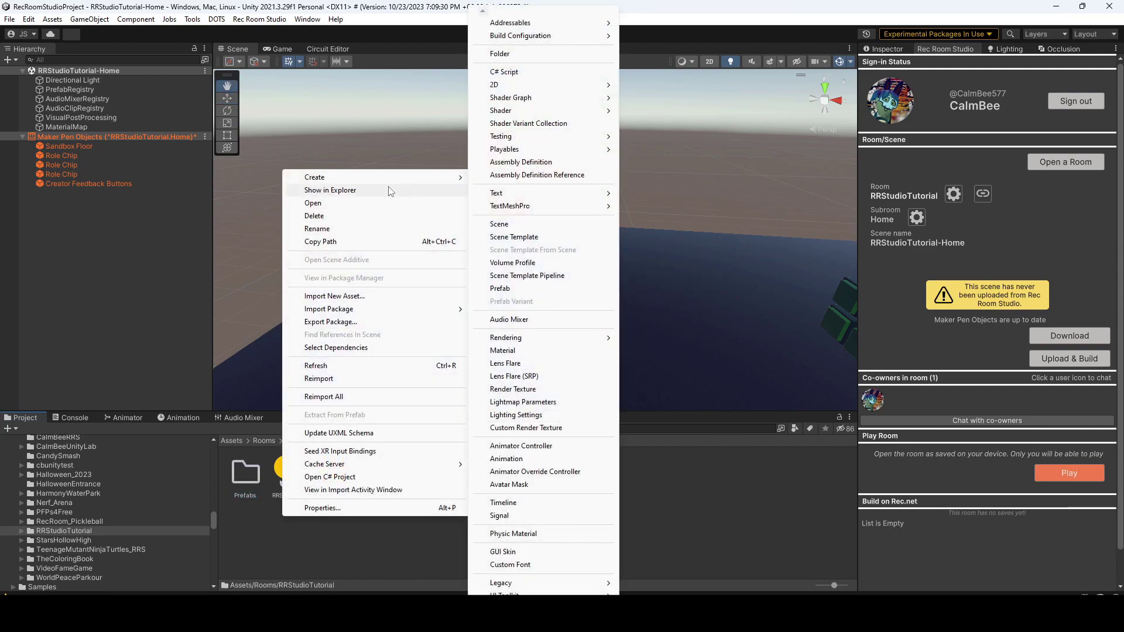
left_click(539, 53)
type("Materials")
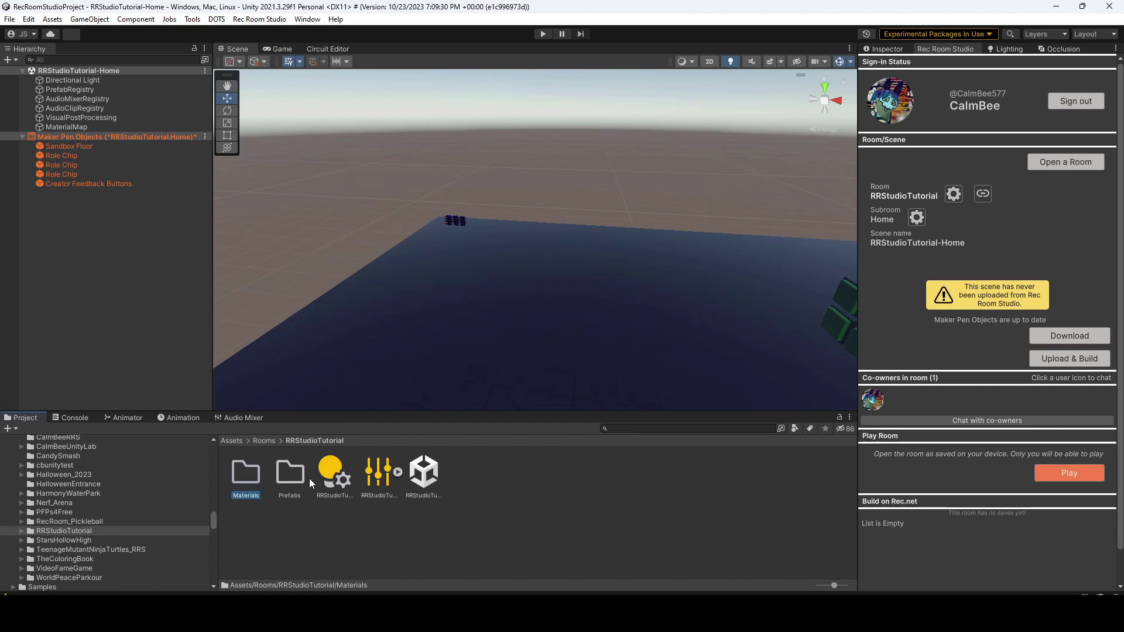
Add a folder named Sounds to the RRStudioTutorial folder, and open its Prefabs folder.
right_click(284, 538)
mouse_move(354, 200)
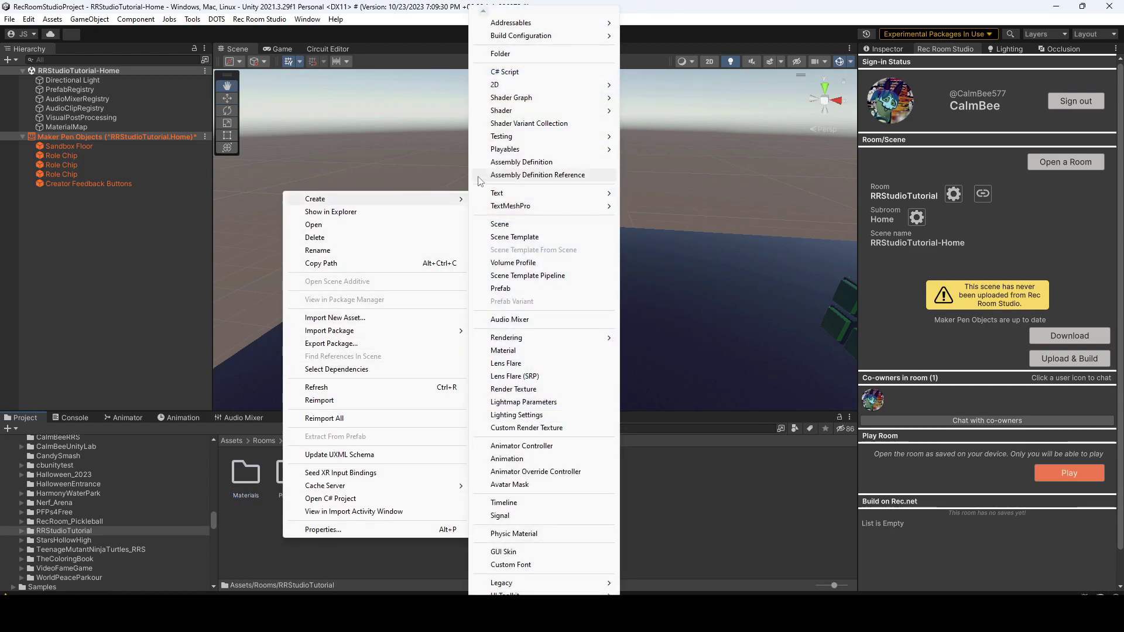
left_click(522, 61)
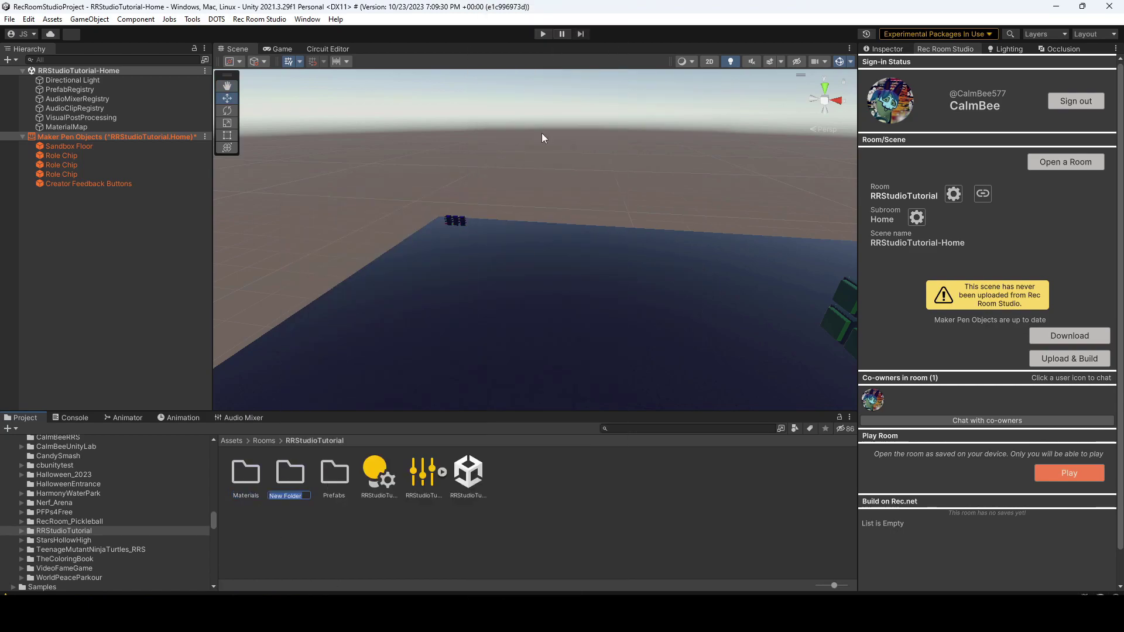
type("Sounds")
key("Return")
double_click(308, 465)
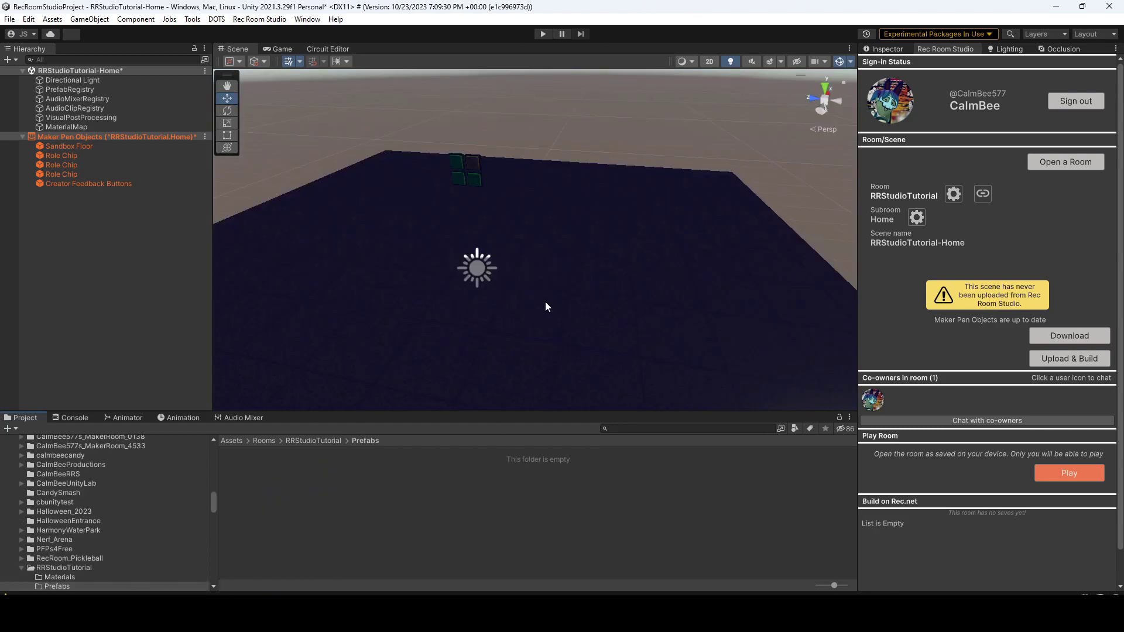
Search the project assets for "welcome" and place the Welcome Mat on the floor in the scene.
type("we")
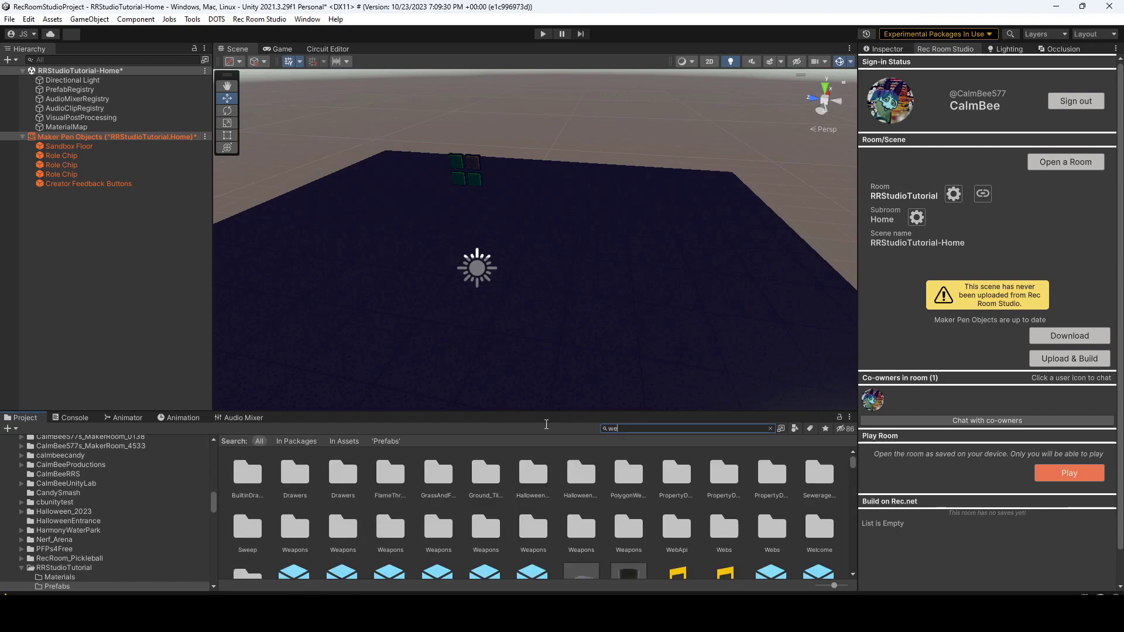
type("lcome")
left_click_drag(379, 472, 544, 293)
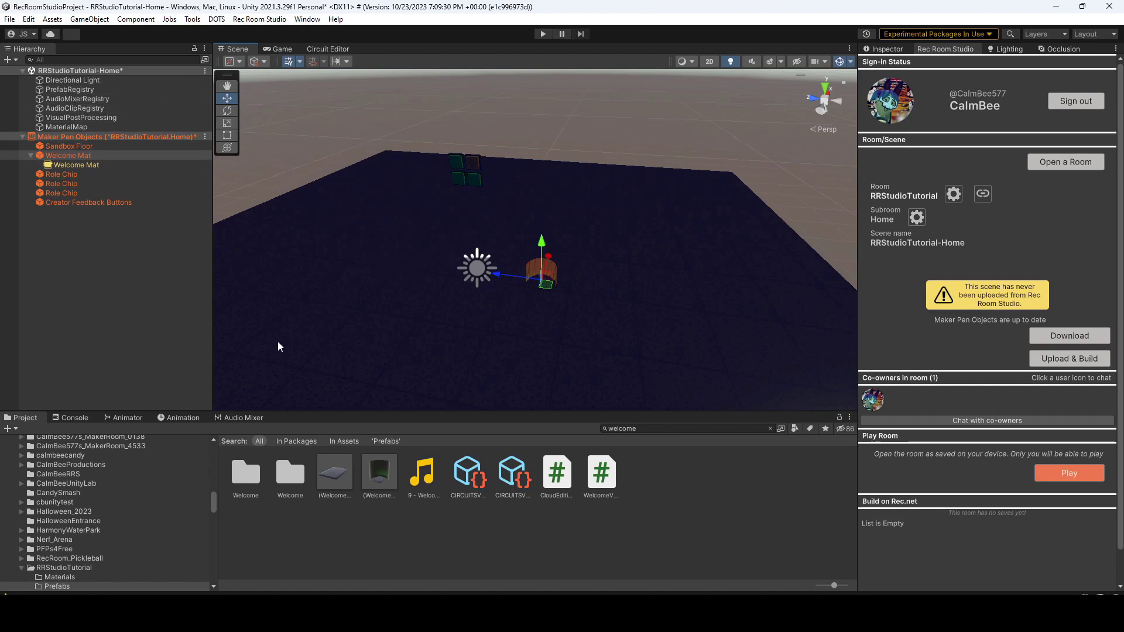
Place the bent palm tree prefab from the DefaultAssets PalmTree folder in the scene.
scroll(155, 501, "up", 4)
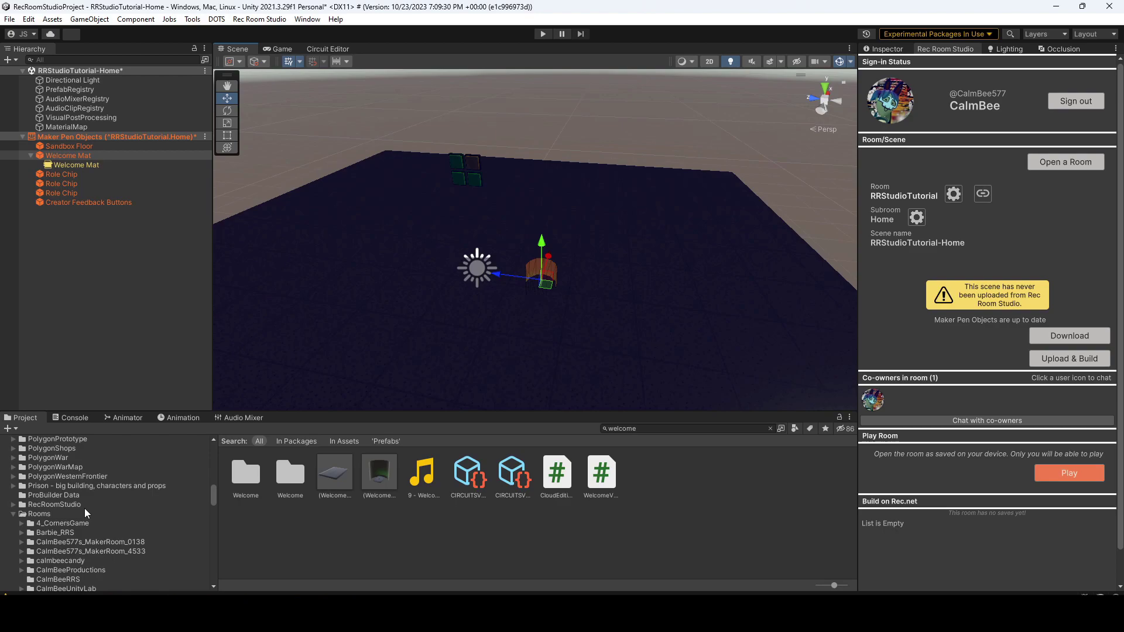
scroll(84, 509, "up", 10)
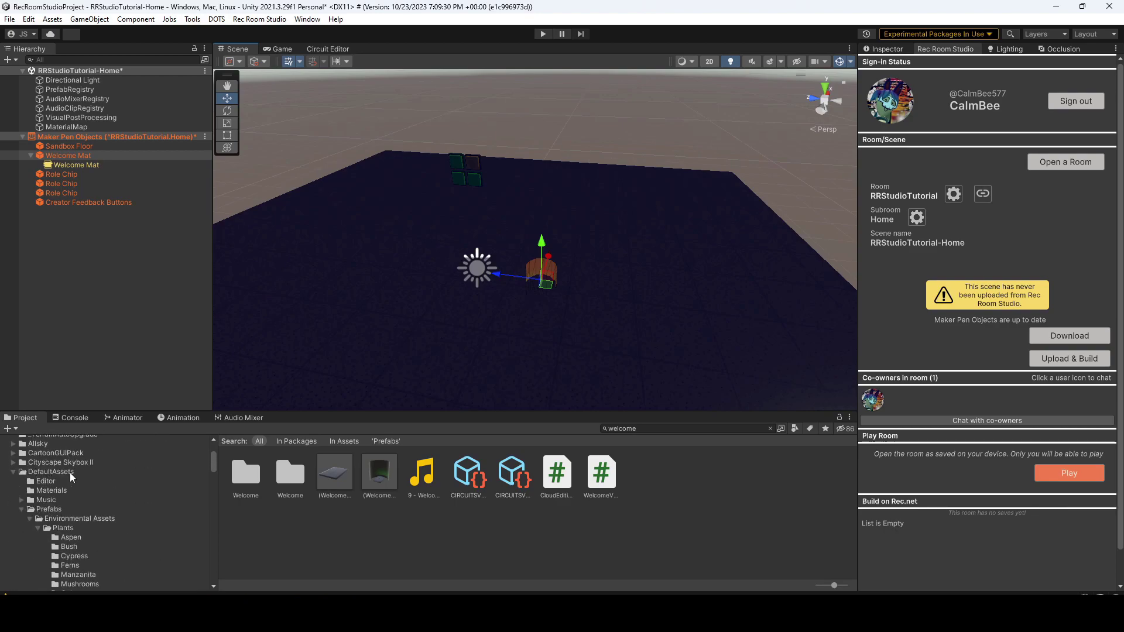
scroll(68, 473, "up", 3)
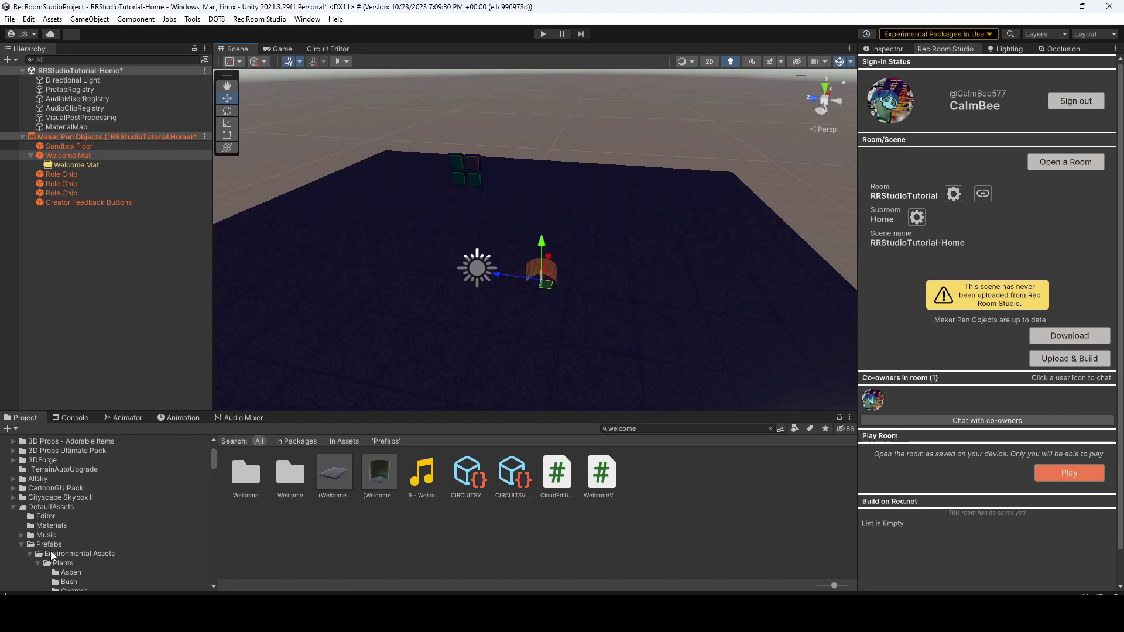
scroll(73, 553, "down", 6)
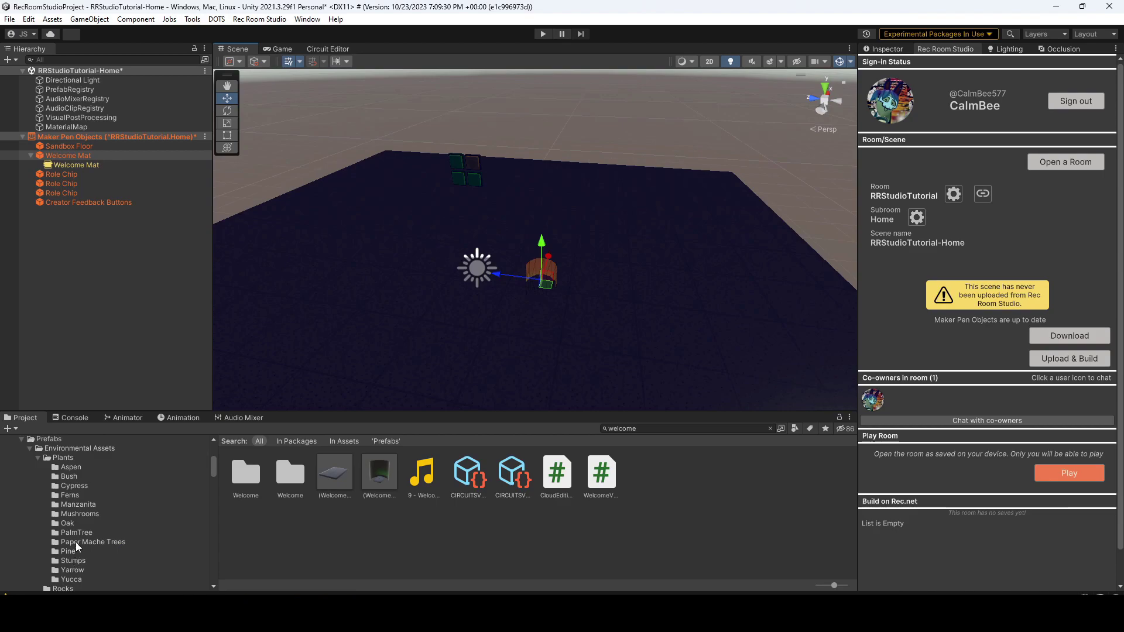
left_click(76, 532)
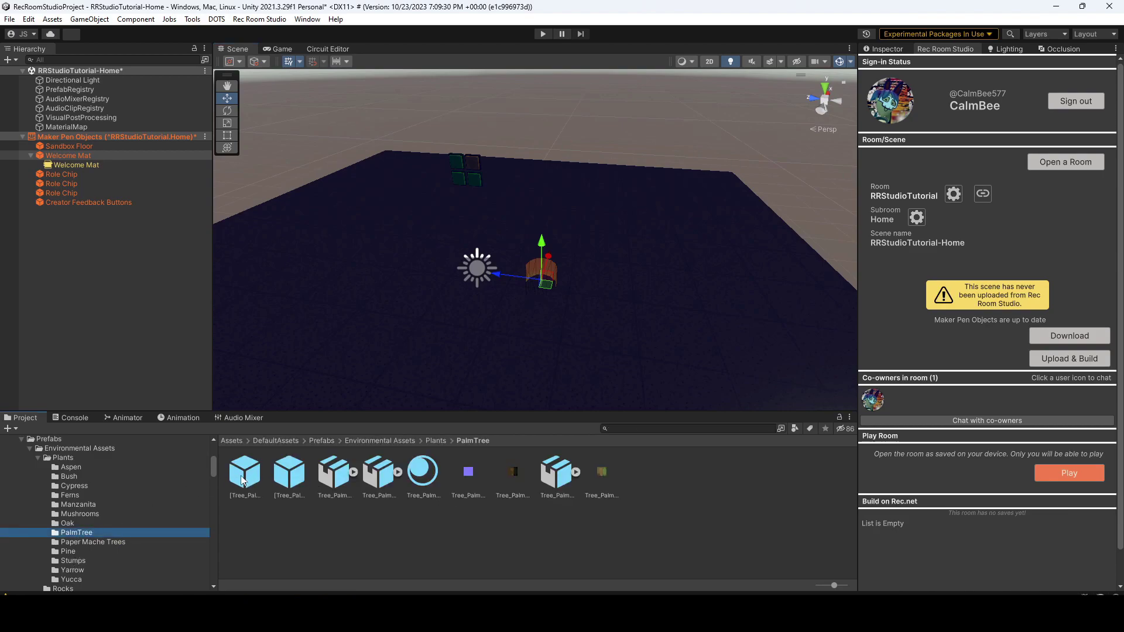
left_click_drag(244, 477, 329, 333)
right_click_drag(329, 333, 375, 316)
Place the Tree_PaperMache_Base prefab from the Paper Mache Trees plants folder in the scene.
scroll(68, 539, "down", 3)
left_click(73, 500)
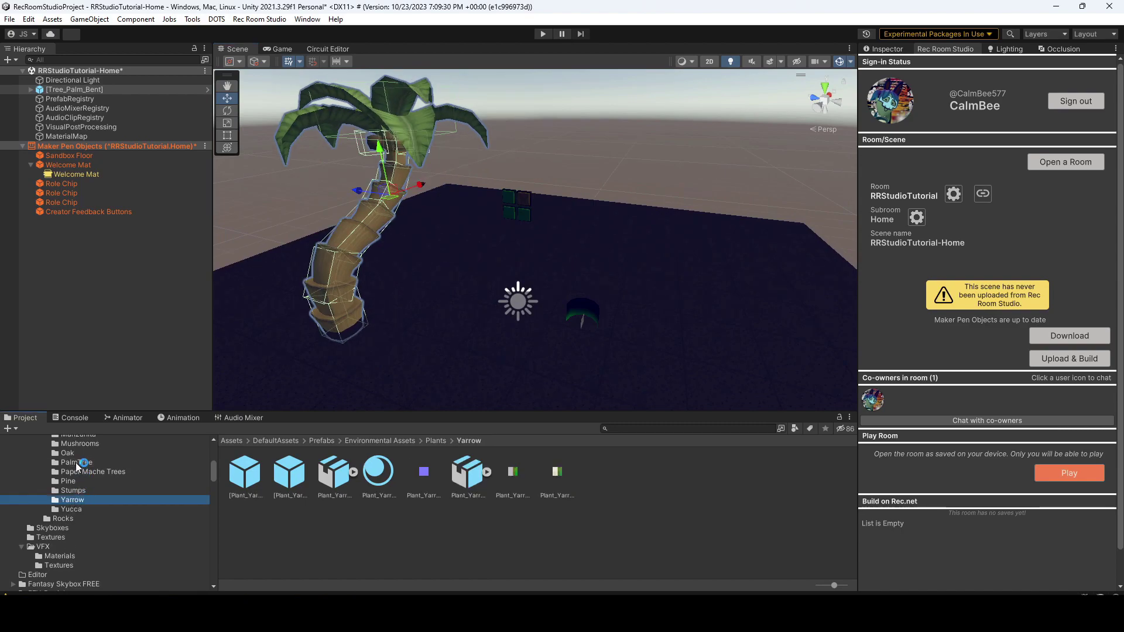
scroll(75, 511, "up", 3)
left_click(89, 507)
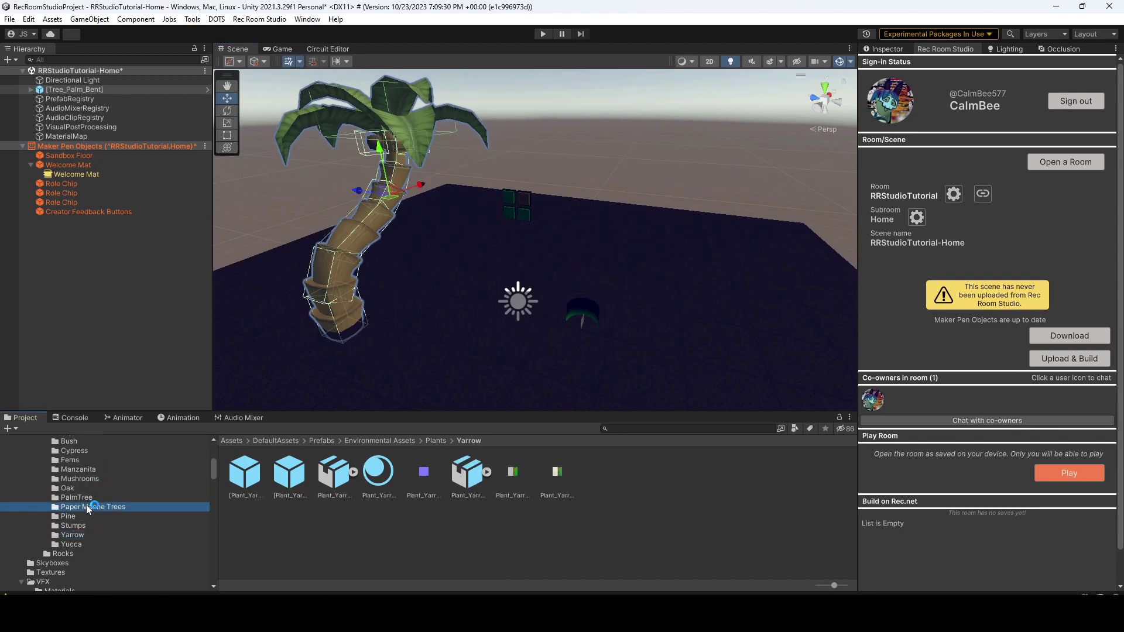
left_click_drag(244, 486, 613, 255)
right_click_drag(613, 255, 656, 161)
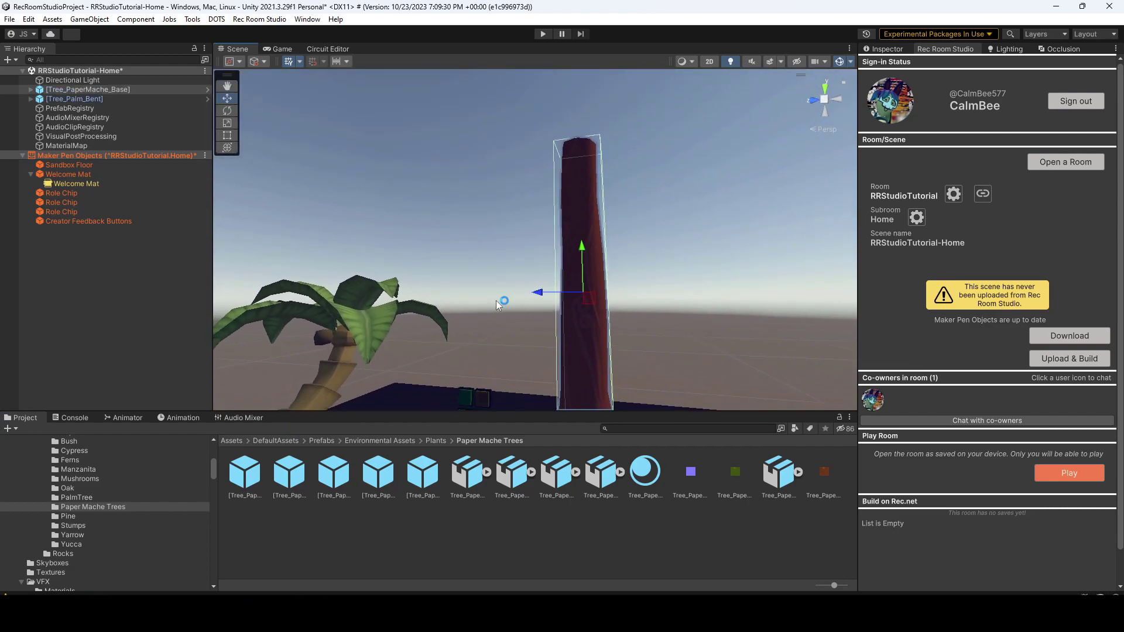
Place the Tree_BlackOak prefab from the Oak plants folder beside the paper mache trunk.
left_click(93, 488)
right_click_drag(403, 370, 445, 410)
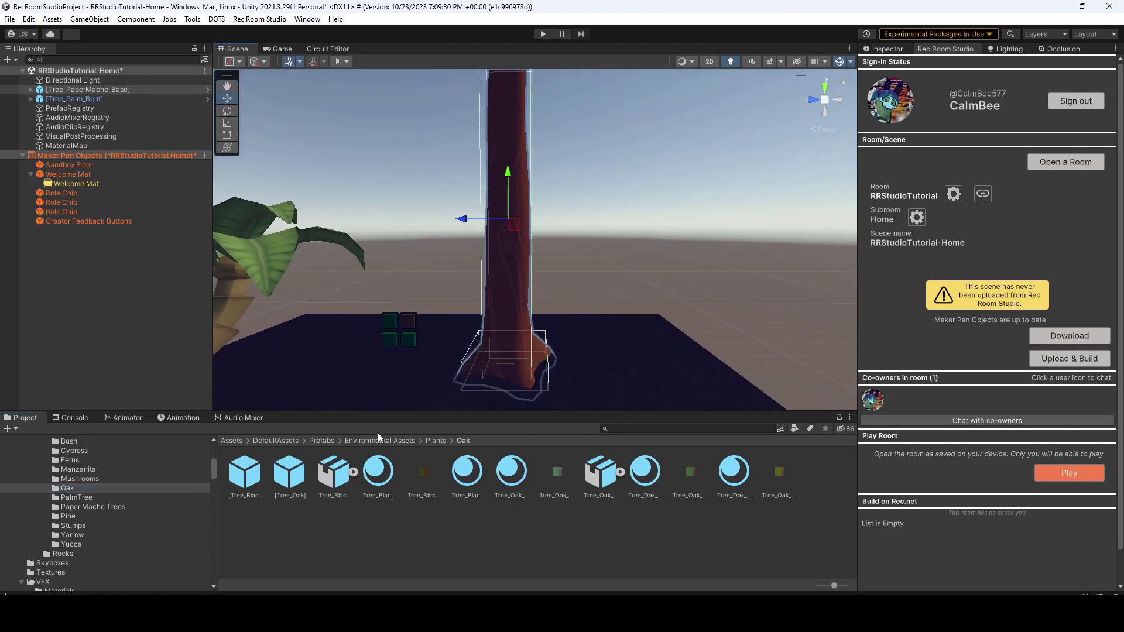
left_click_drag(246, 473, 588, 346)
key("d")
right_click_drag(696, 311, 593, 299)
key("d")
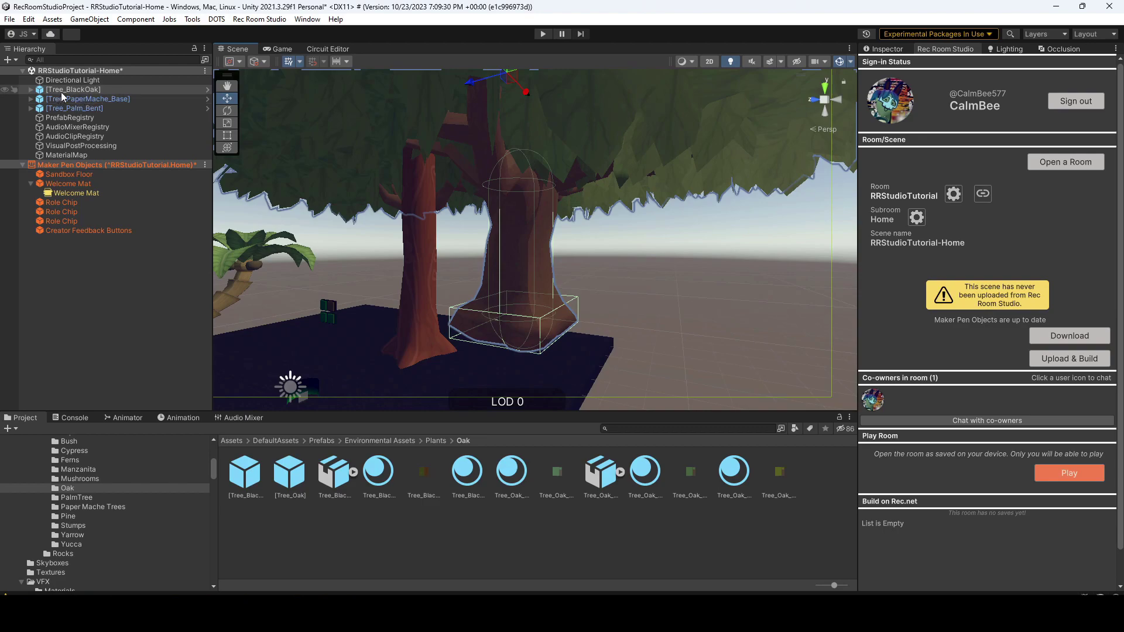
Add a 3D cube to the scene and move it onto the floor beside the paper mache tree trunk.
left_click(596, 296)
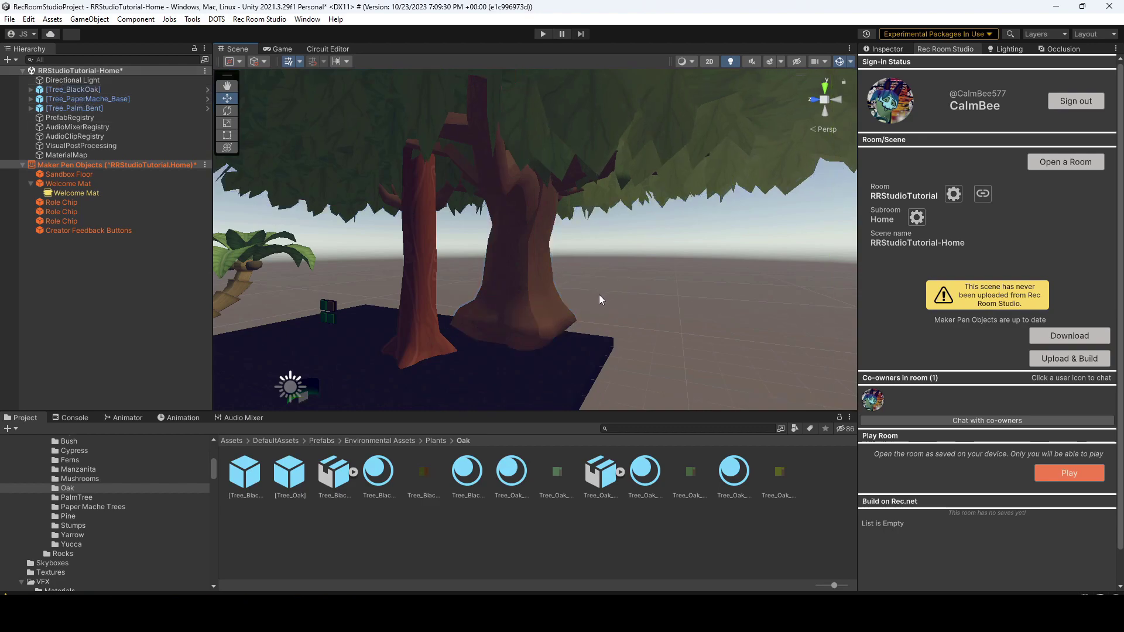
left_click(8, 60)
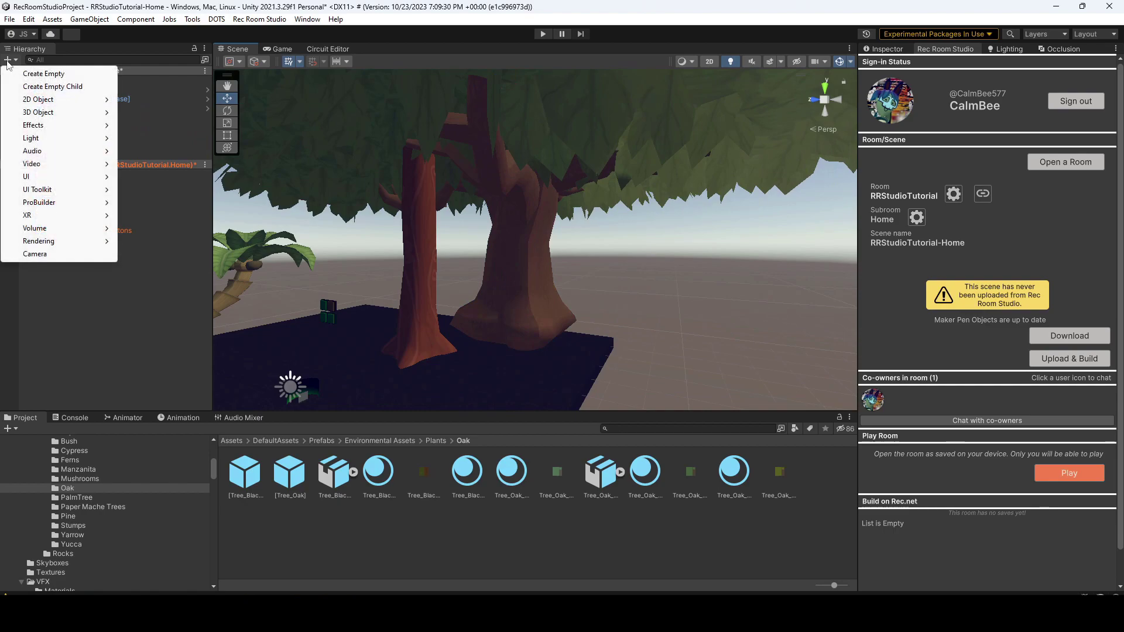
mouse_move(42, 112)
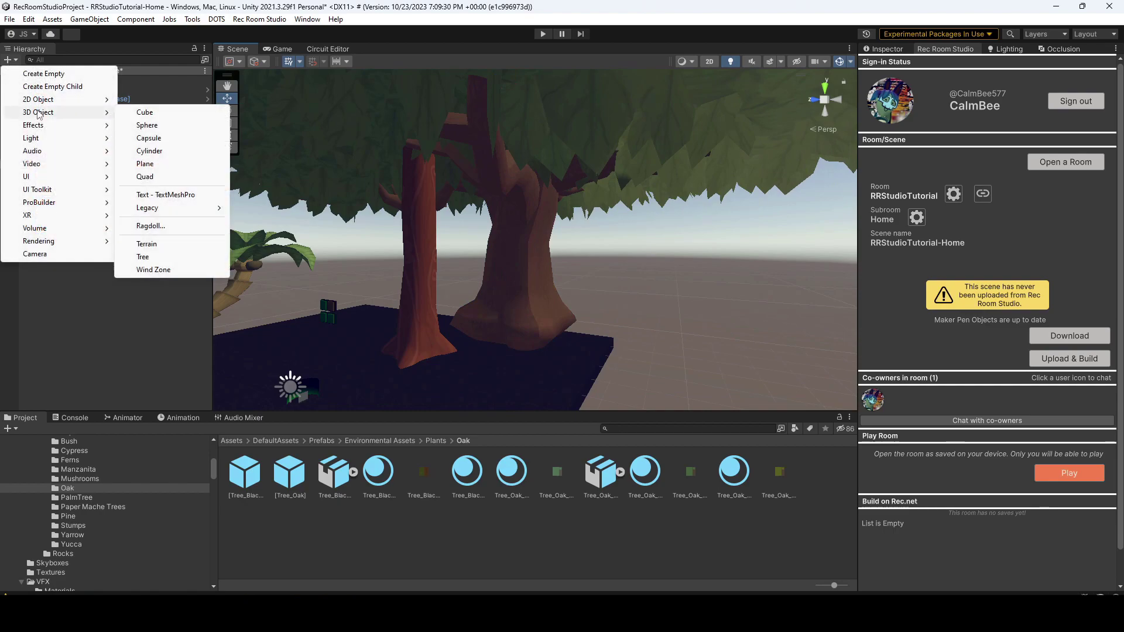
left_click(158, 116)
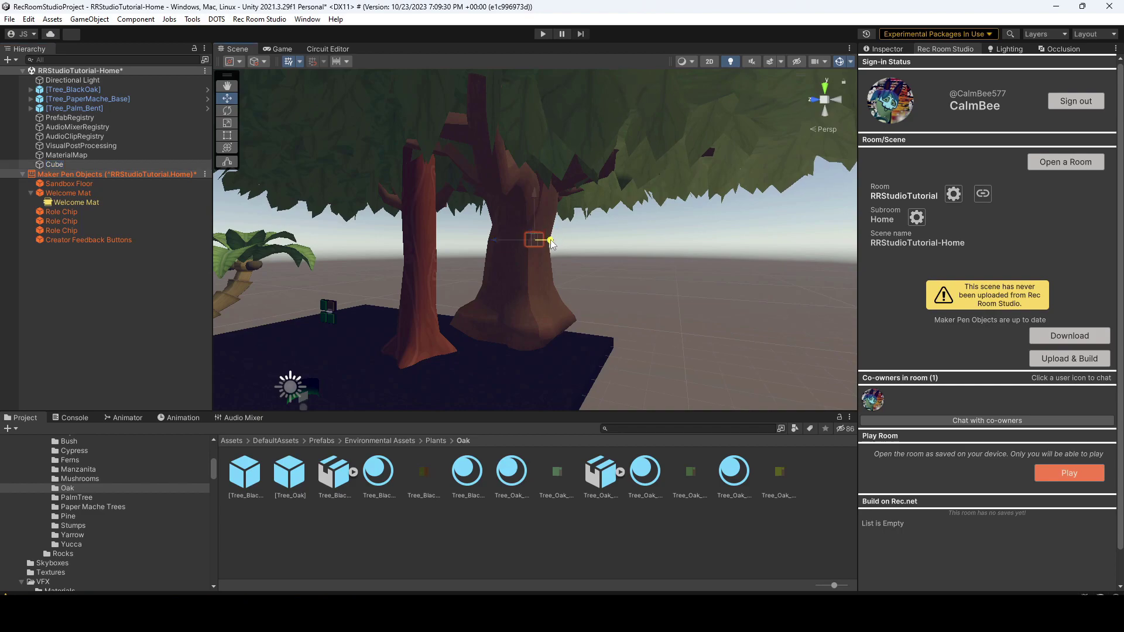
left_click_drag(551, 242, 328, 237)
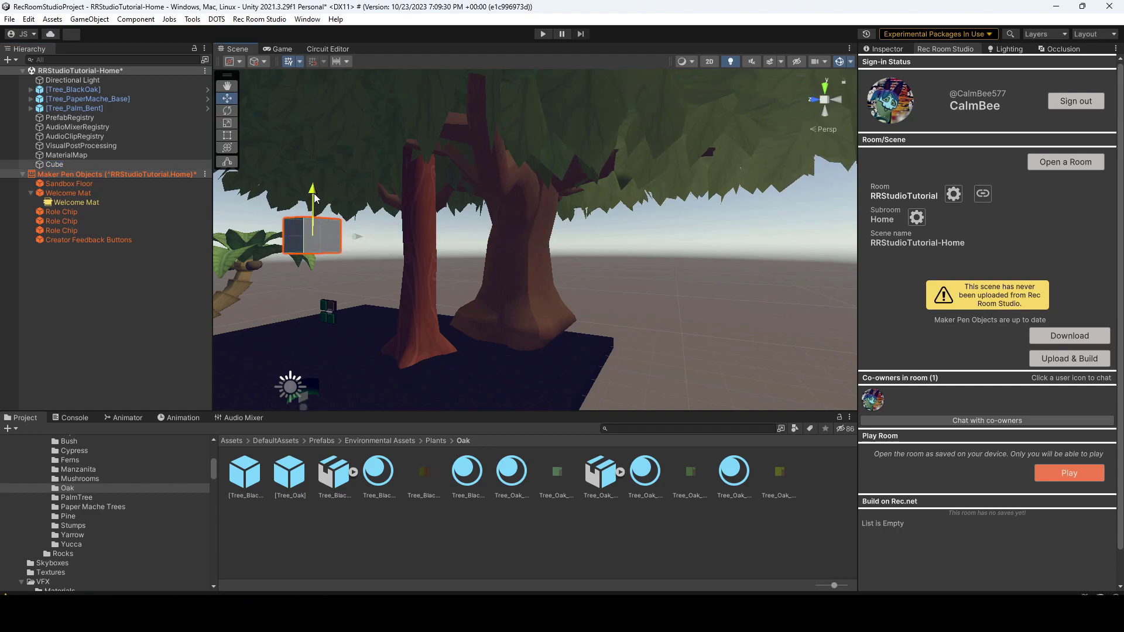
left_click_drag(314, 198, 314, 301)
right_click_drag(314, 302, 466, 359)
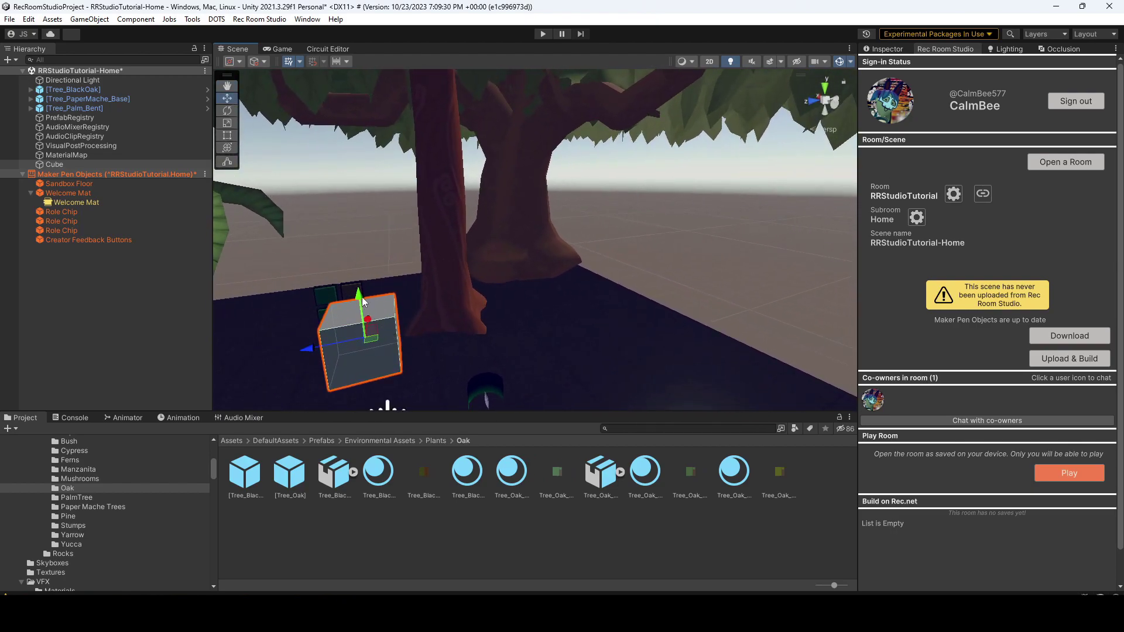
left_click_drag(363, 302, 377, 349)
right_click_drag(377, 349, 450, 383)
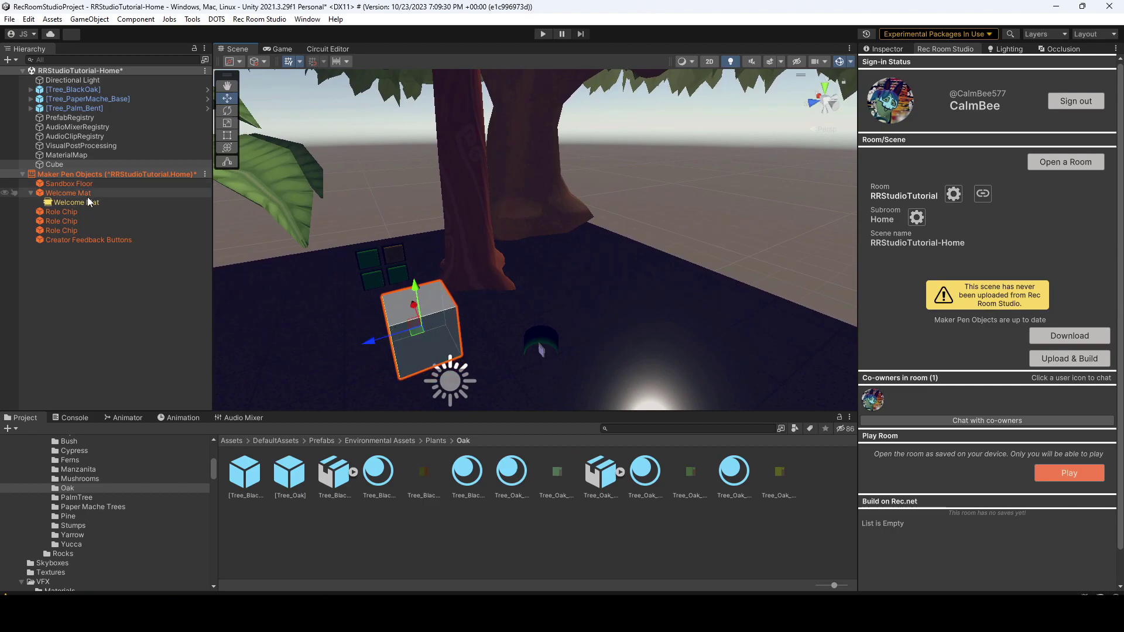
Duplicate the cube and move the copy along the floor so it stands next to the original.
left_click(423, 338, "shift")
left_click(423, 338, "shift")
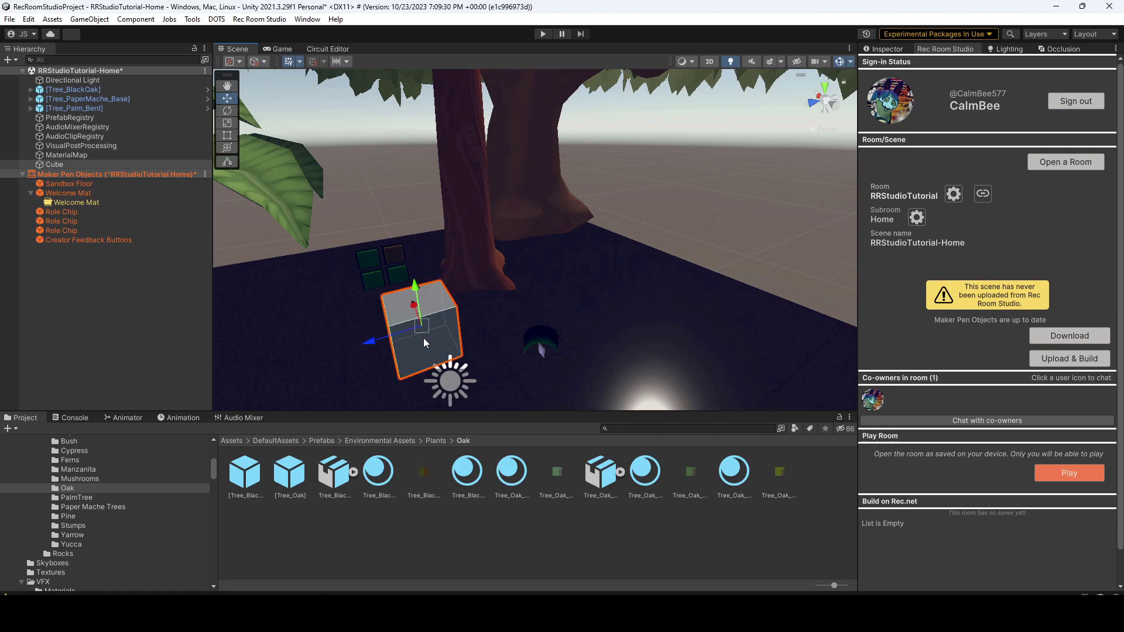
key("ctrl+d")
left_click(378, 333)
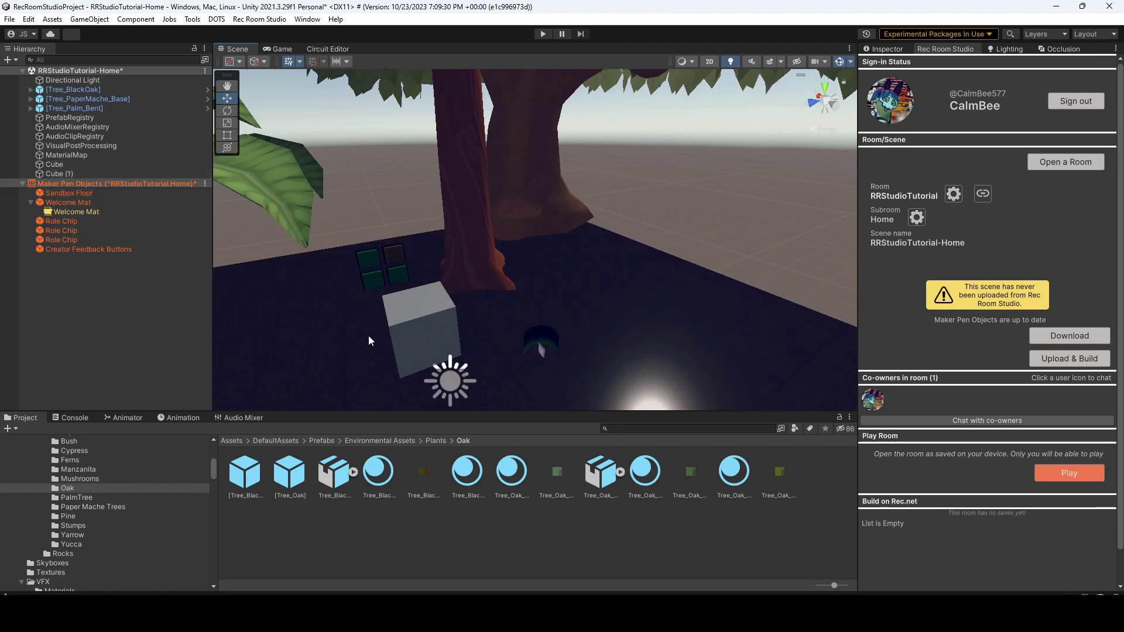
left_click(391, 333)
left_click_drag(375, 336, 261, 371)
right_click_drag(390, 365, 346, 398)
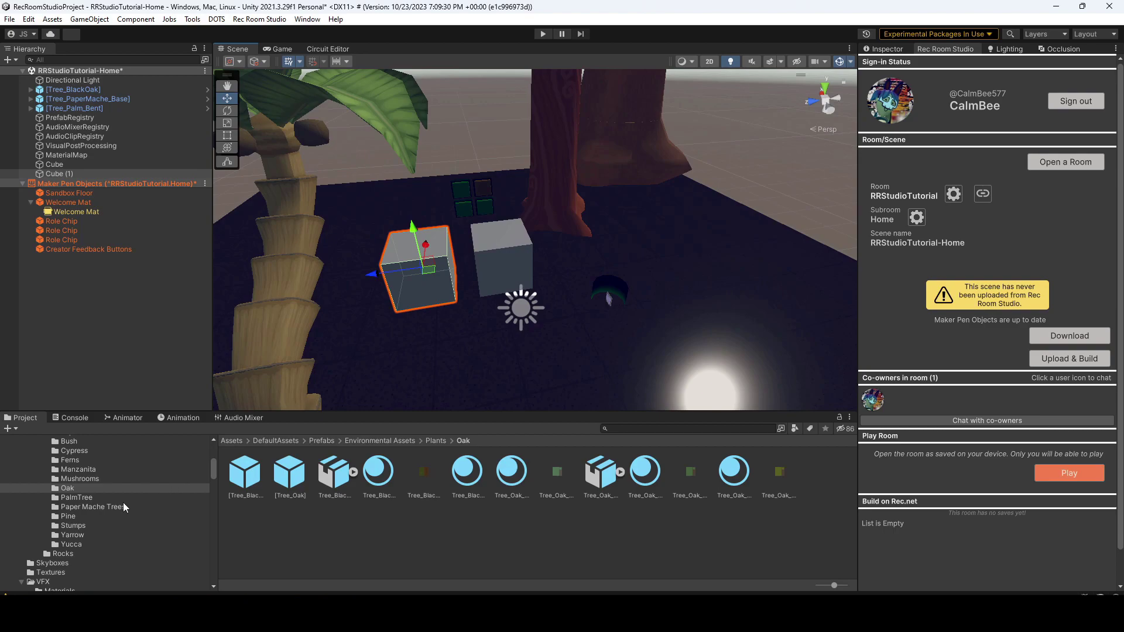
Turn the duplicated cube into a prefab stored in the RRStudioTutorial Prefabs folder.
scroll(122, 507, "down", 3)
scroll(120, 507, "down", 15)
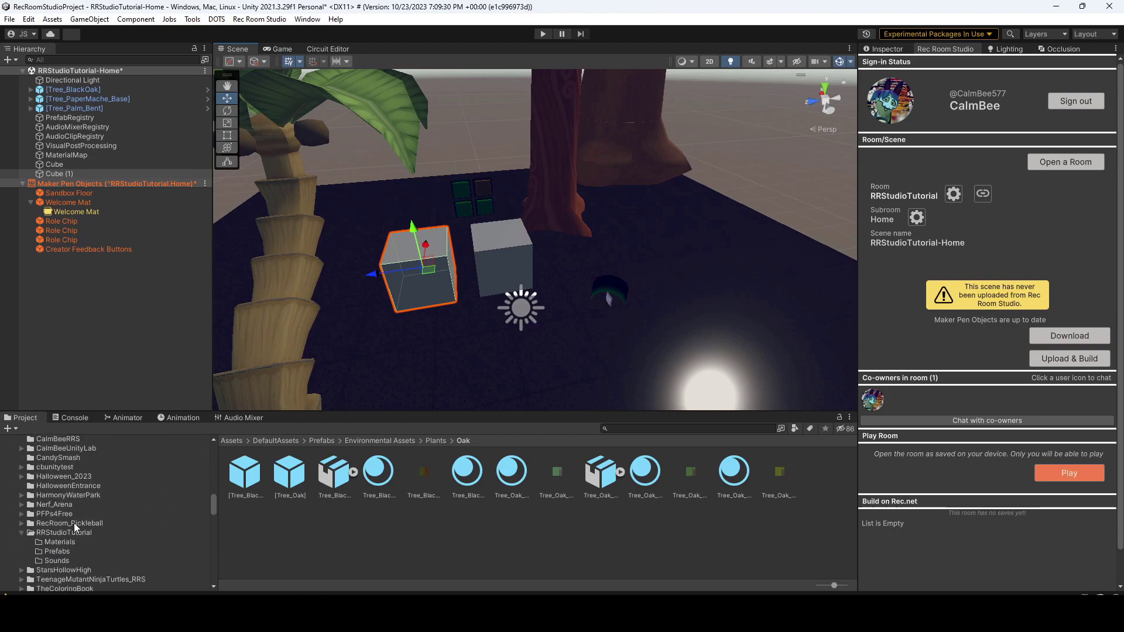
left_click(56, 551)
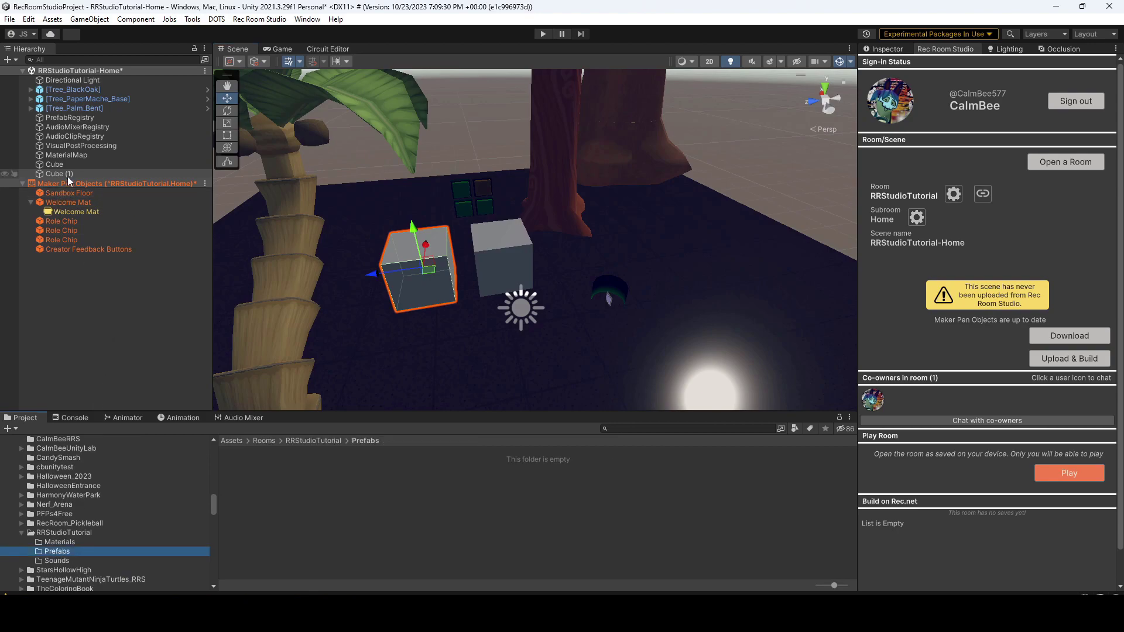
left_click_drag(62, 175, 259, 480)
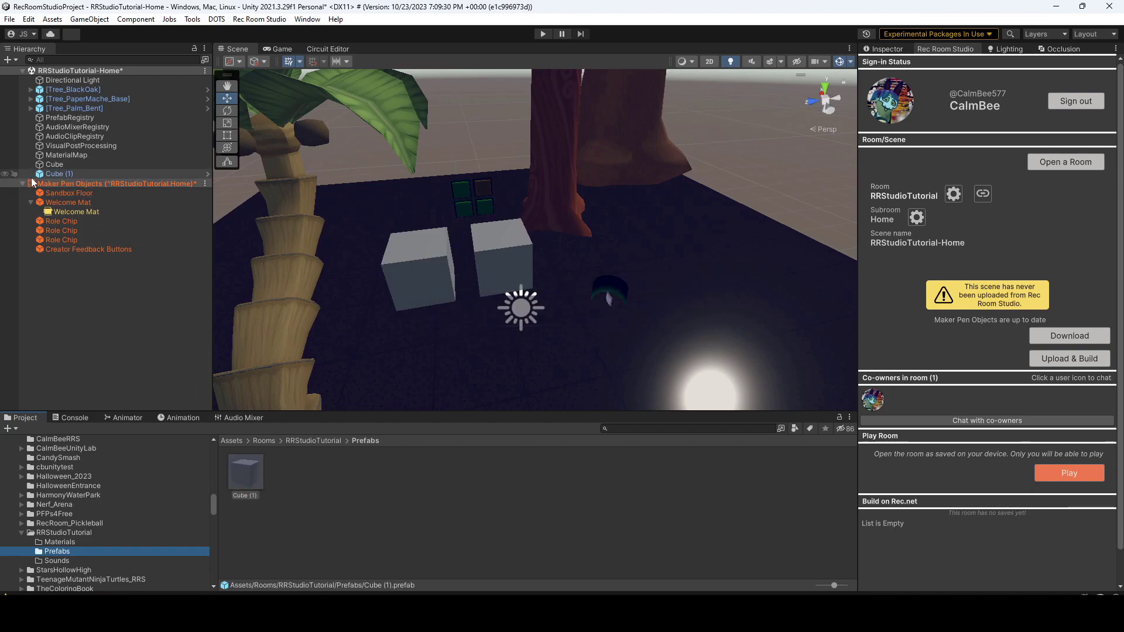
Open the prefab of the duplicated cube for editing from its instance in the scene.
left_click(65, 174)
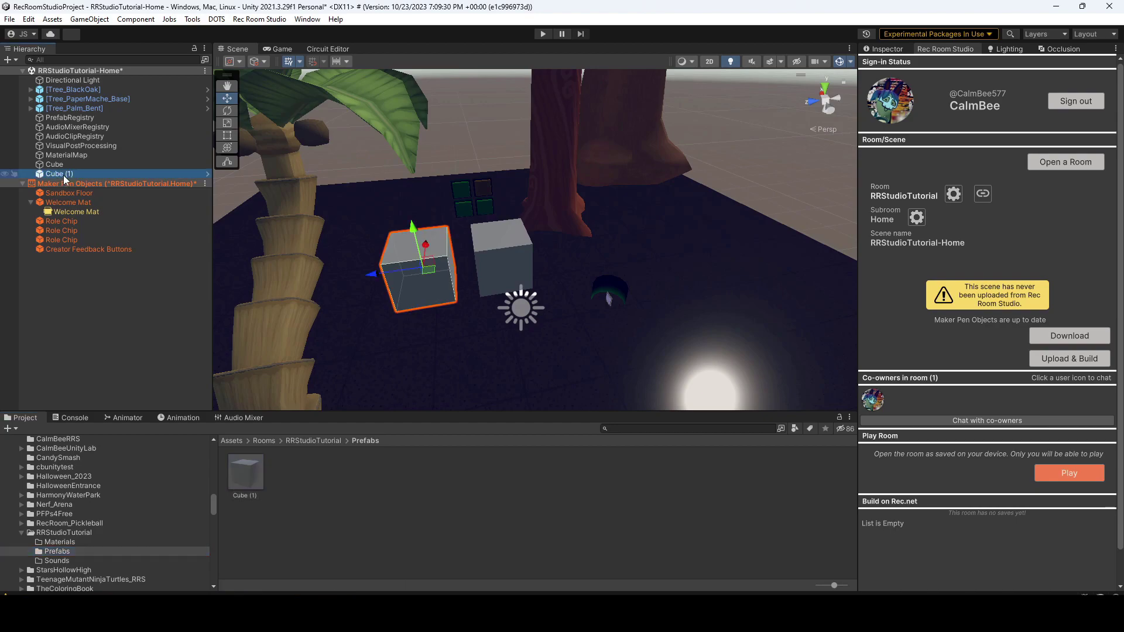
left_click(896, 51)
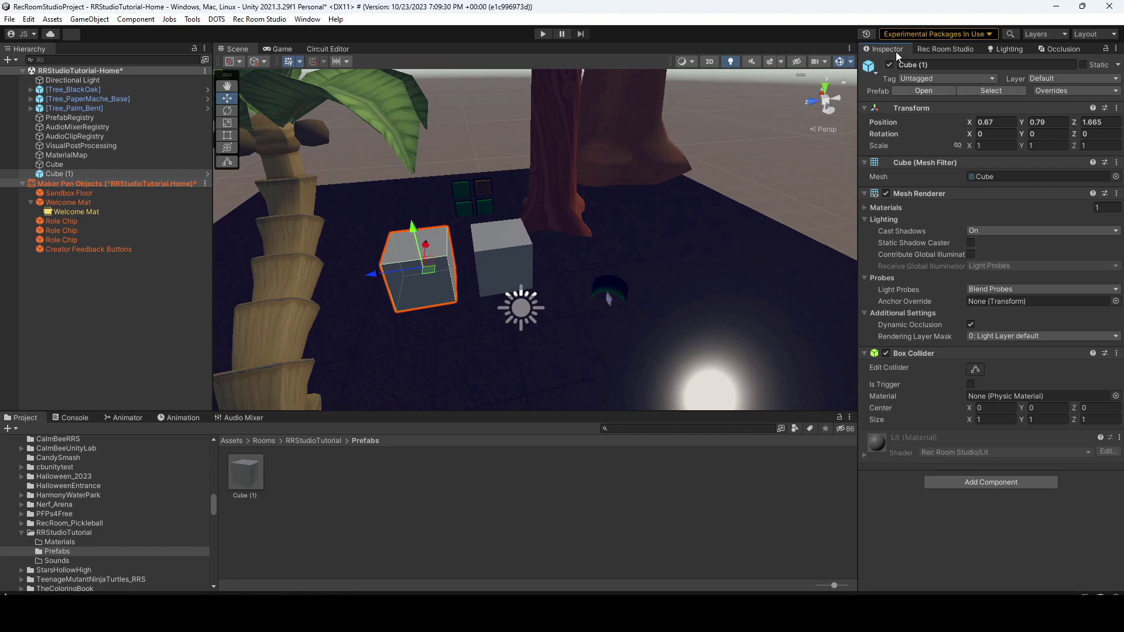
left_click(923, 91)
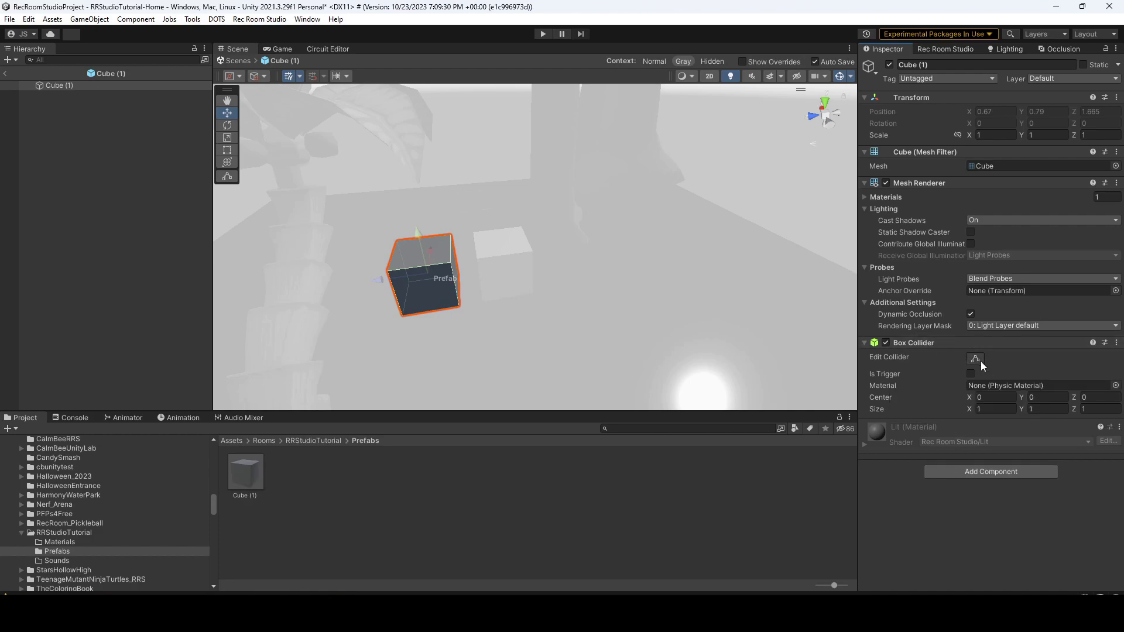
Try a Mesh Collider with Convex enabled on the cube prefab, and remove that component again.
left_click(964, 471)
type("colli")
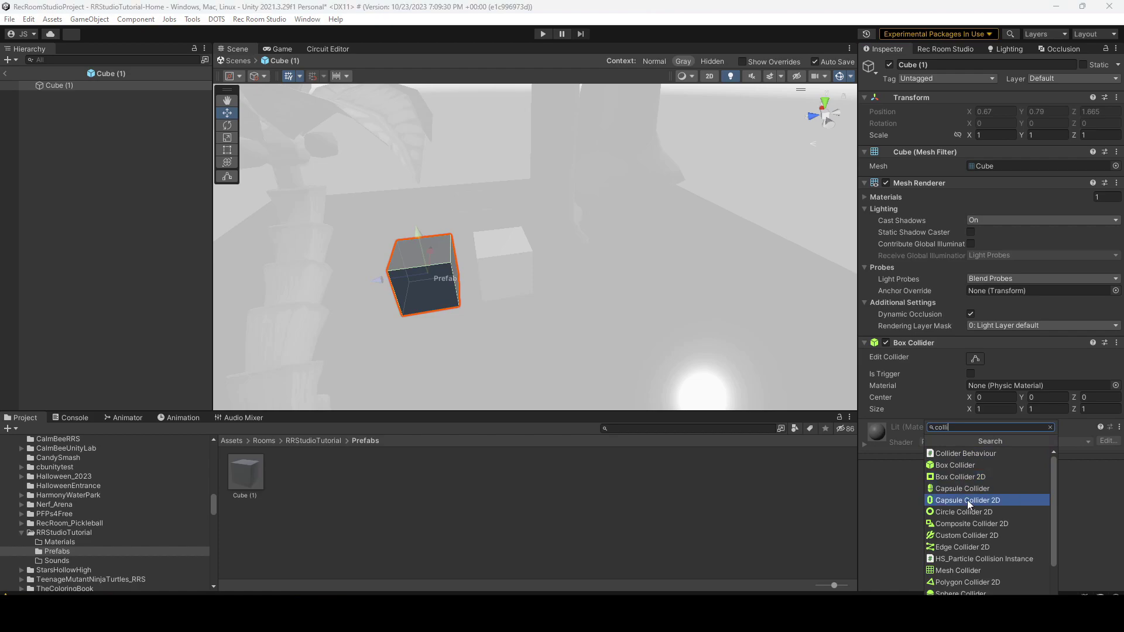
left_click(967, 571)
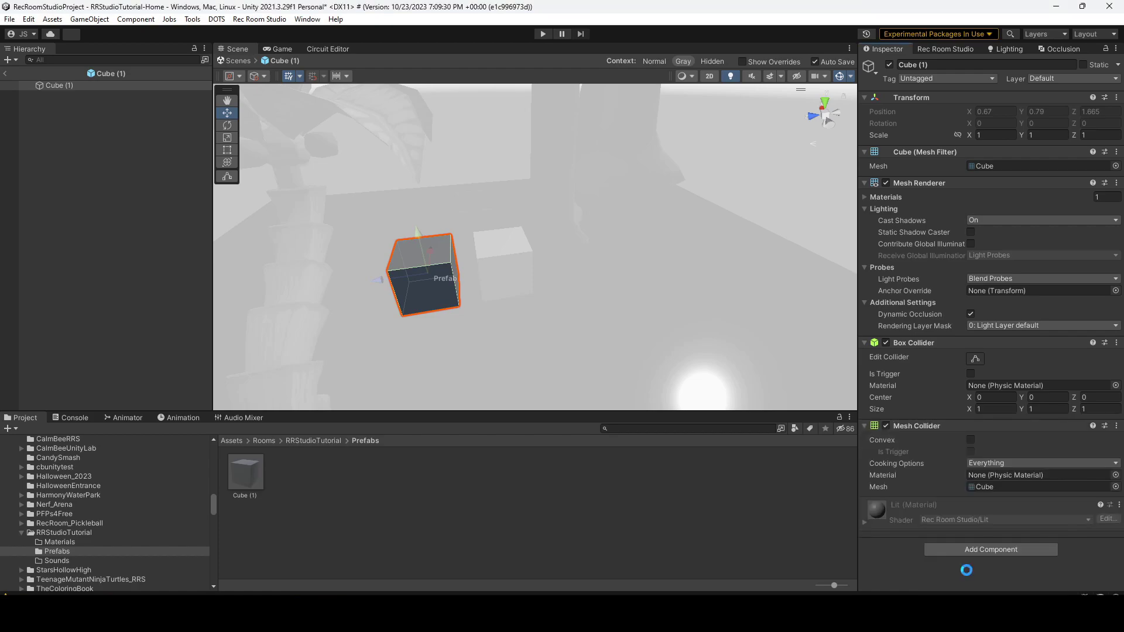
left_click(970, 440)
left_click(1117, 426)
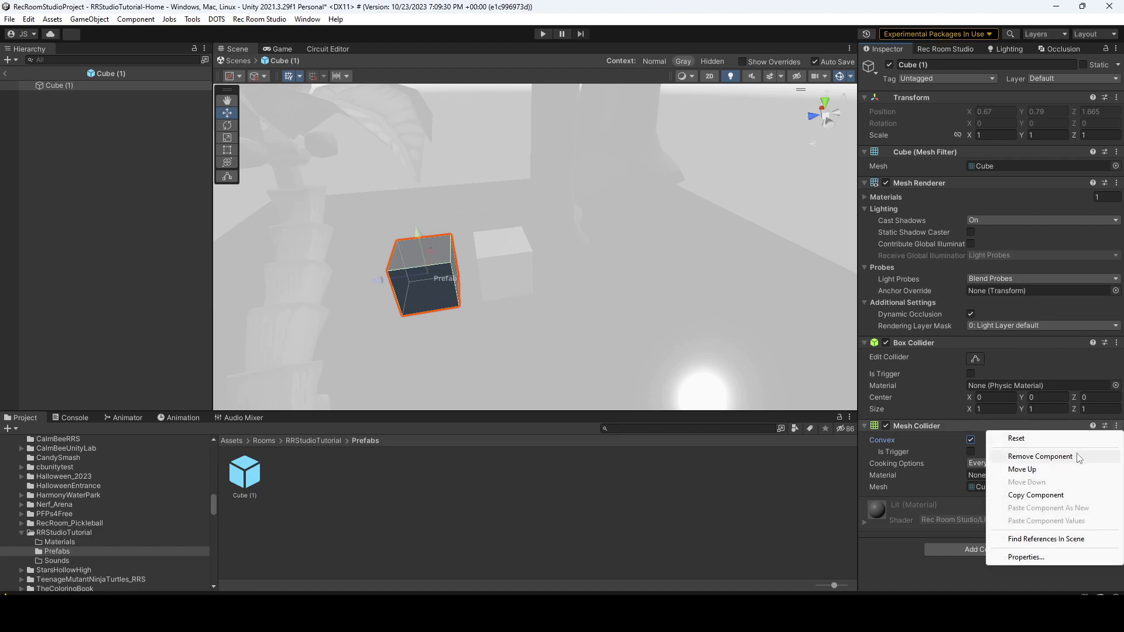
left_click(1040, 456)
Add the Rec Room Object component to the cube prefab and return to the room scene.
left_click(1005, 462)
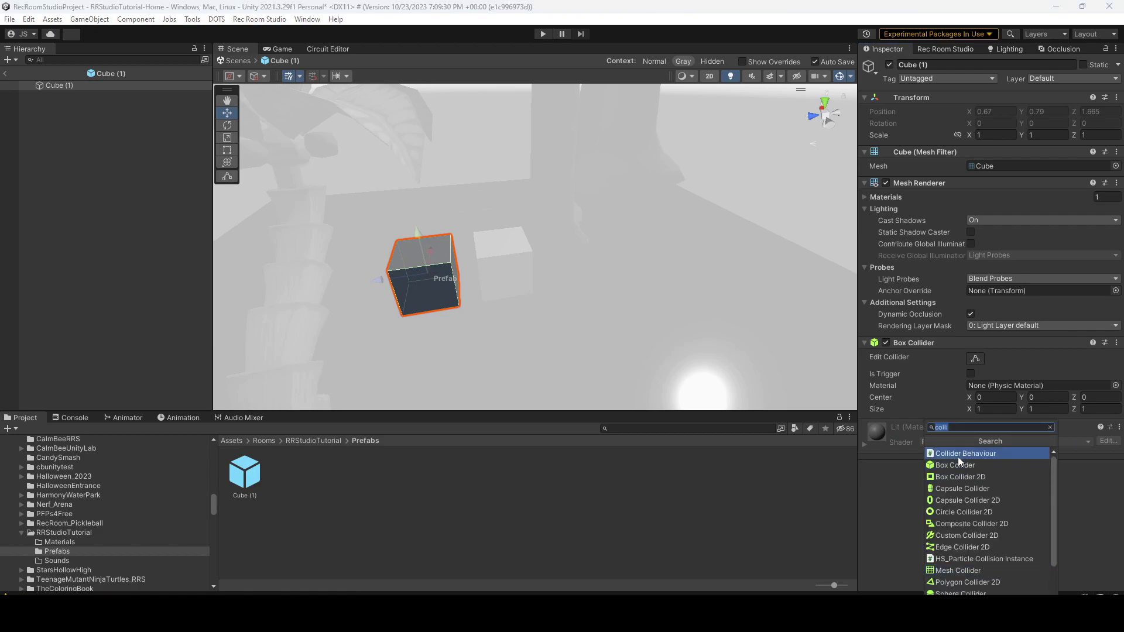
type("re")
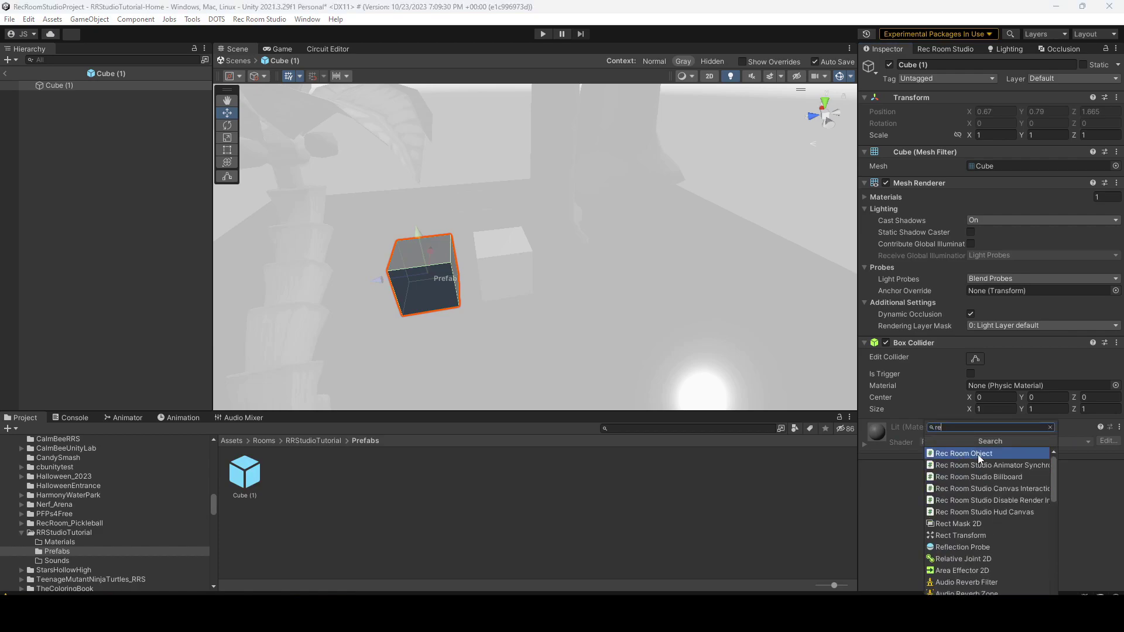
left_click(978, 454)
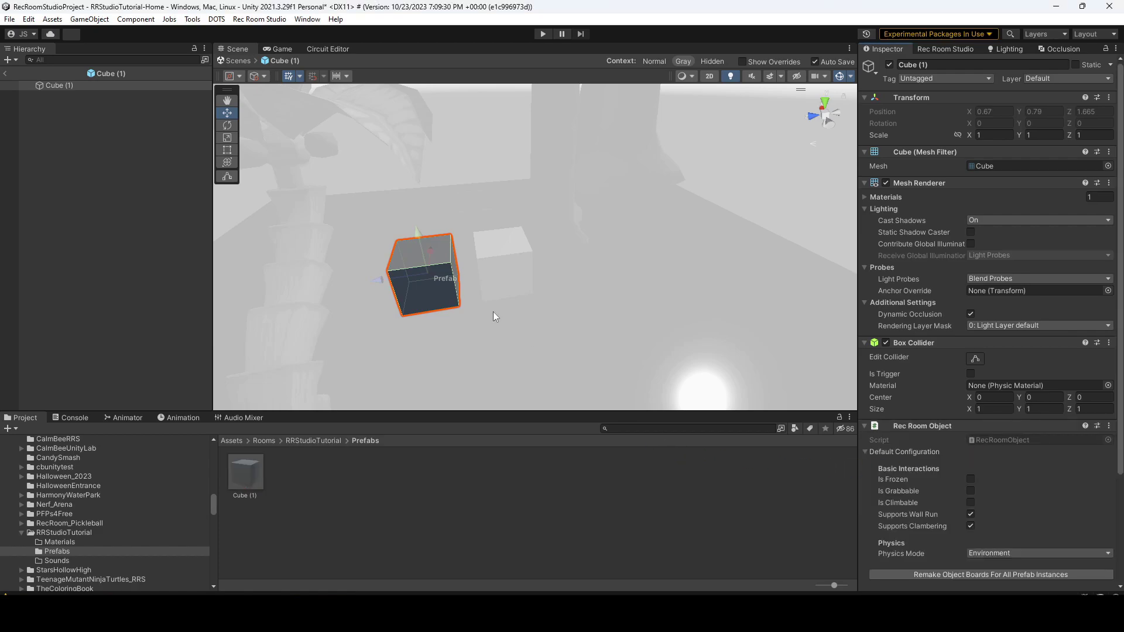
left_click(3, 74)
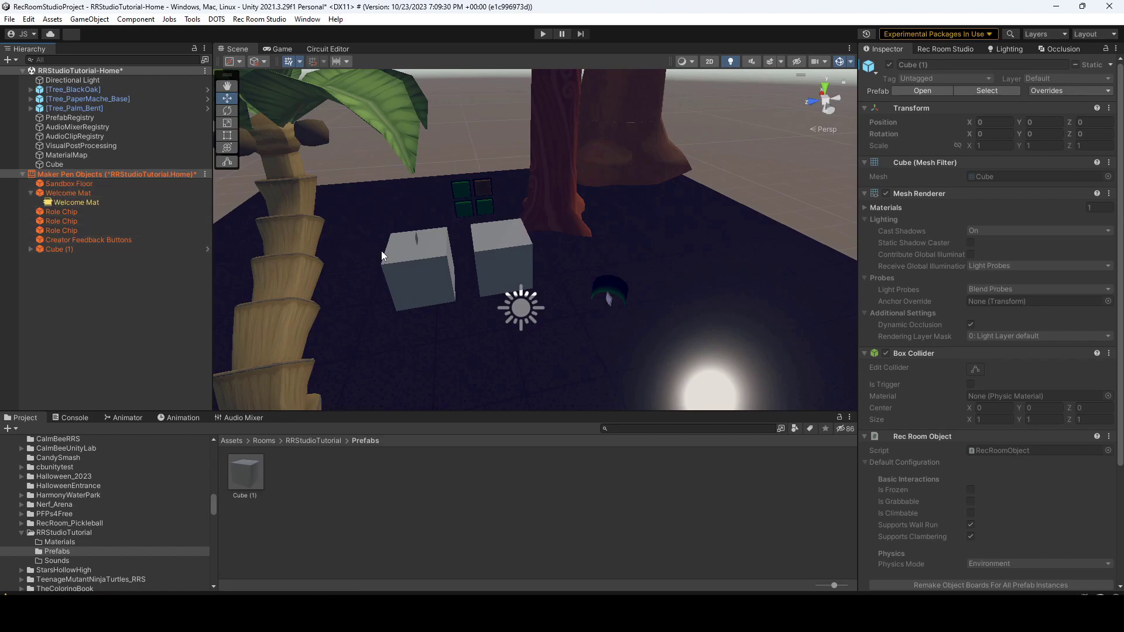
Select the object board above the prefab cube and view its chip in the Circuit Editor before returning to the scene.
left_click_drag(387, 251, 379, 255, "alt")
scroll(379, 255, "up", 10)
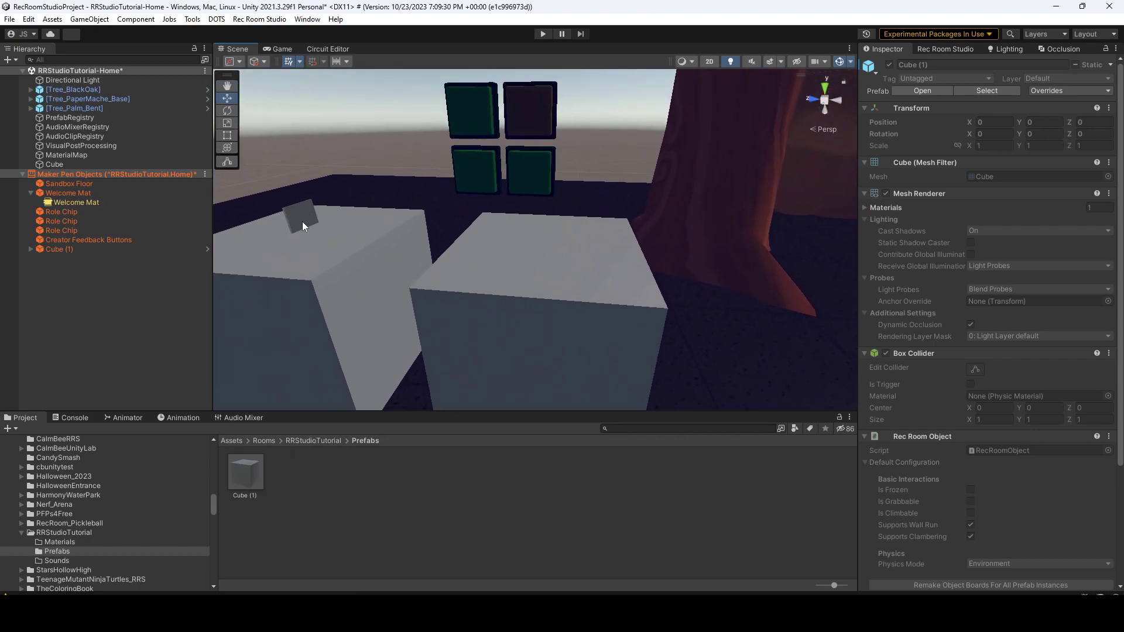
left_click(300, 220)
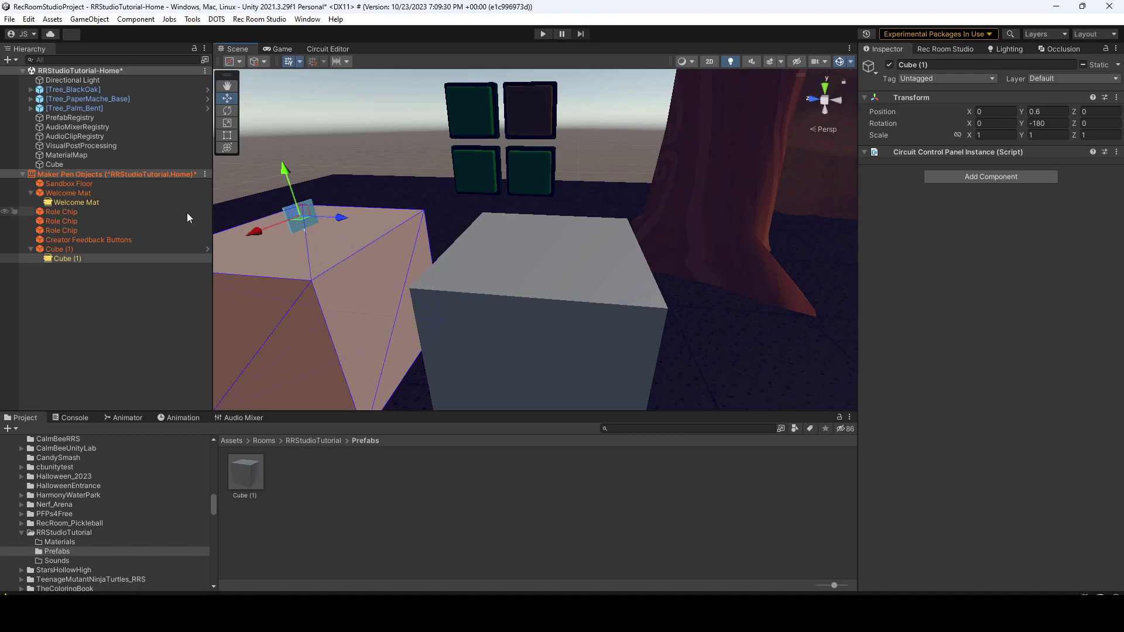
left_click(319, 52)
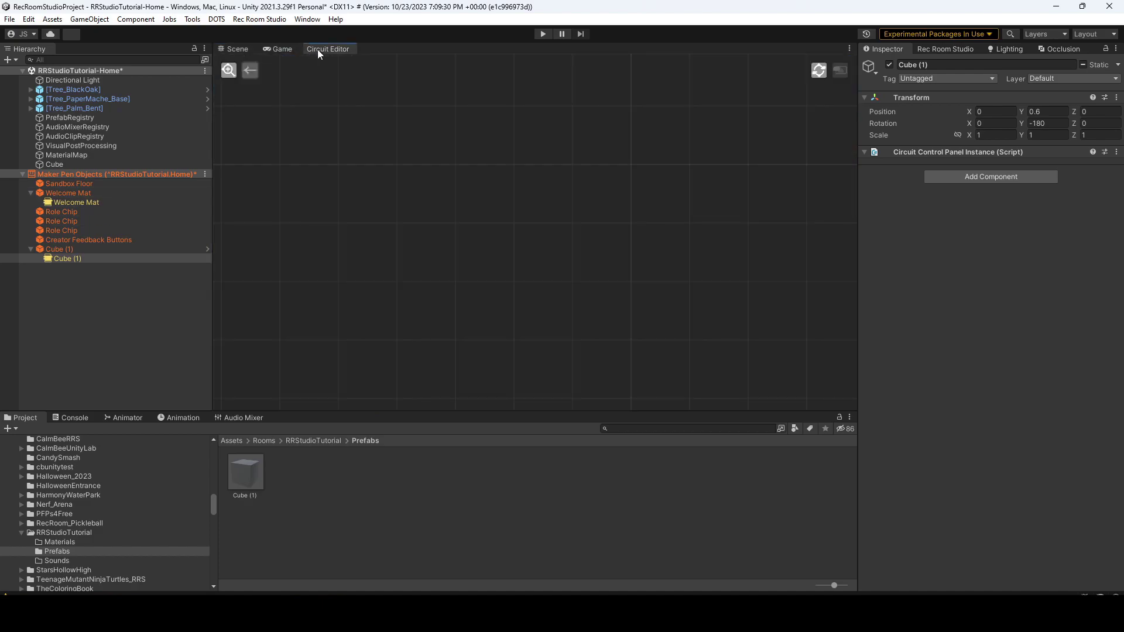
left_click(229, 70)
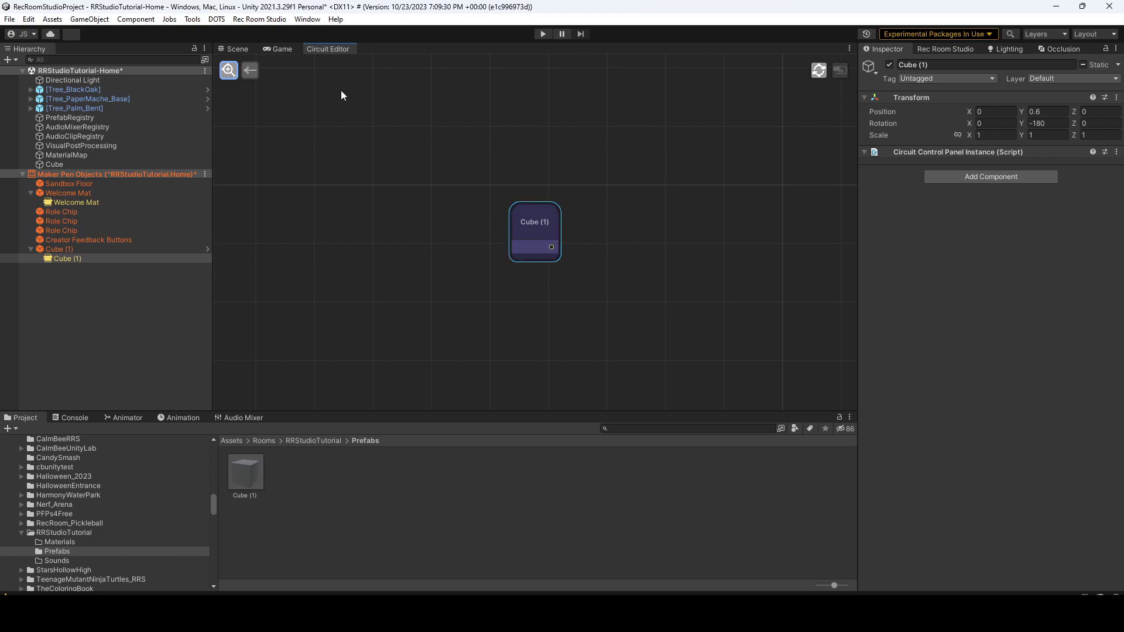
left_click(237, 50)
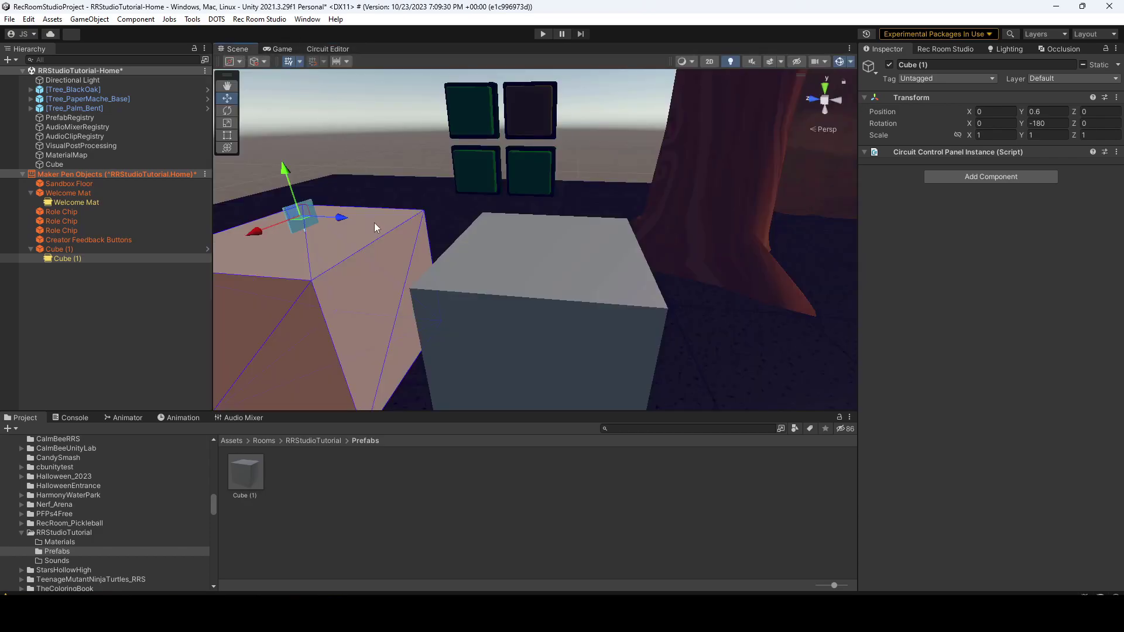
Examine the prefab cube's Rec Room Object configuration in the scene, including the available Physics Mode options.
right_click_drag(309, 251, 258, 240)
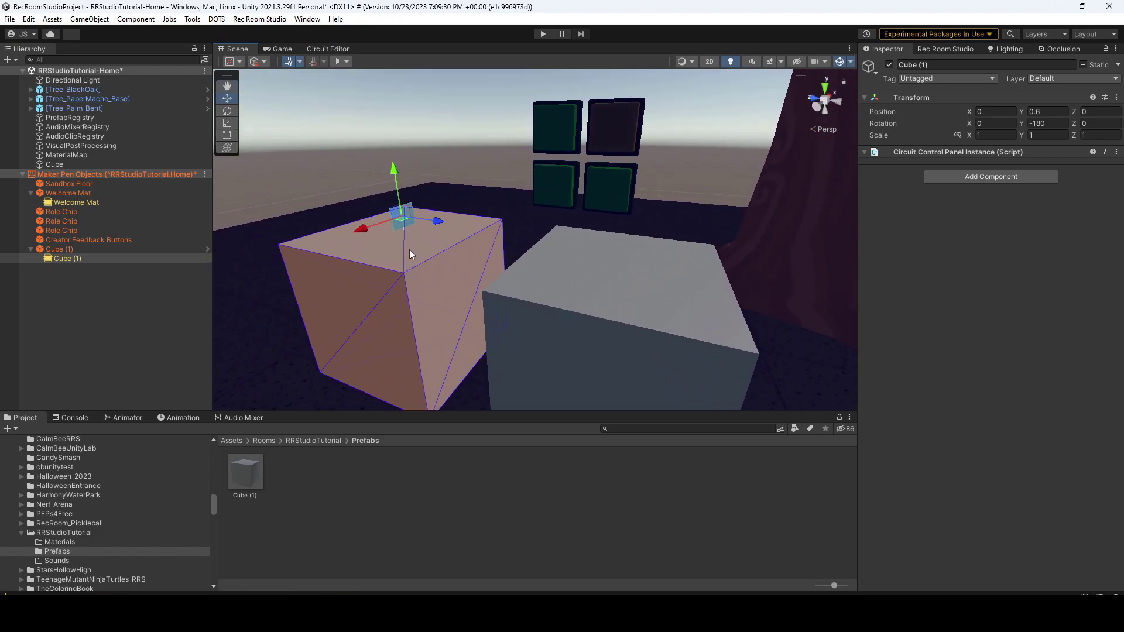
left_click(54, 257)
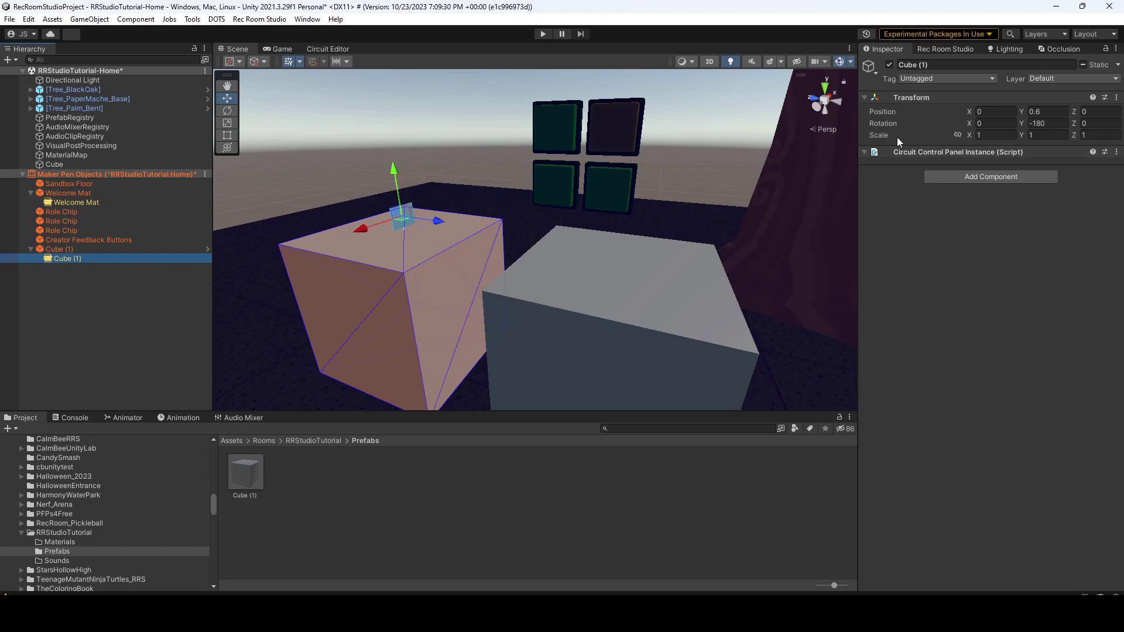
left_click(62, 250)
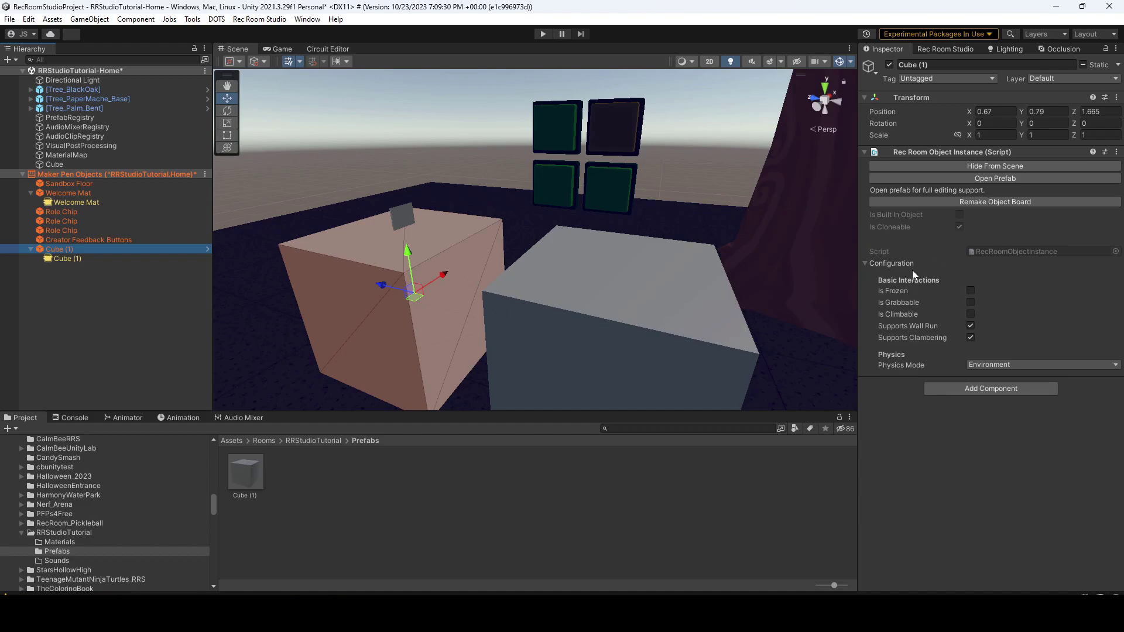
left_click(982, 367)
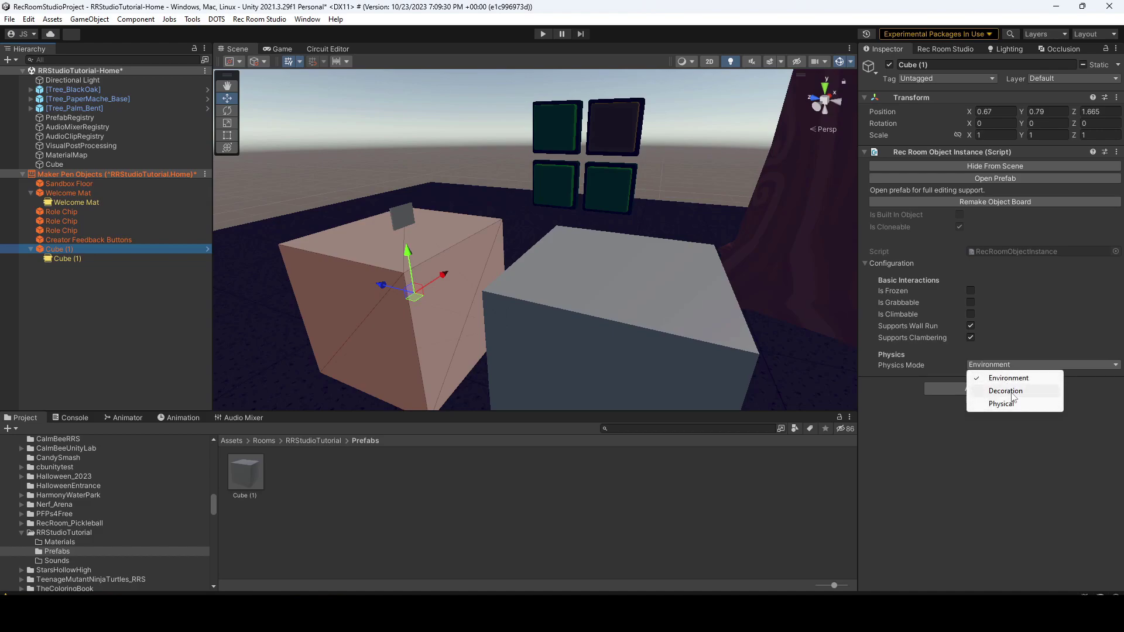
left_click(1016, 343)
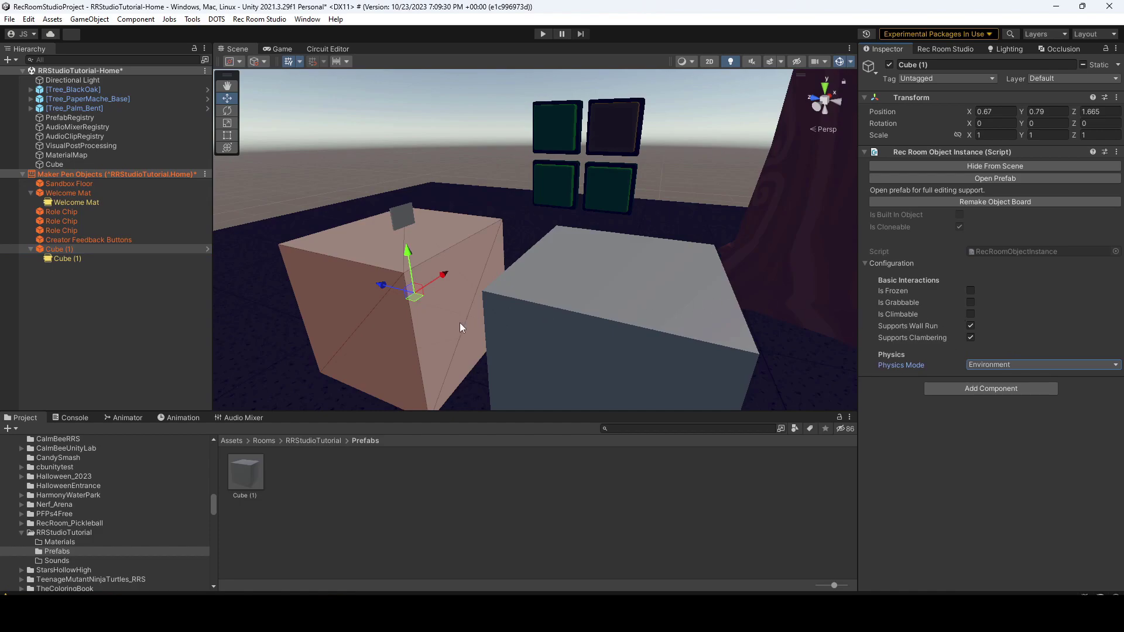
left_click_drag(434, 315, 512, 316, "alt")
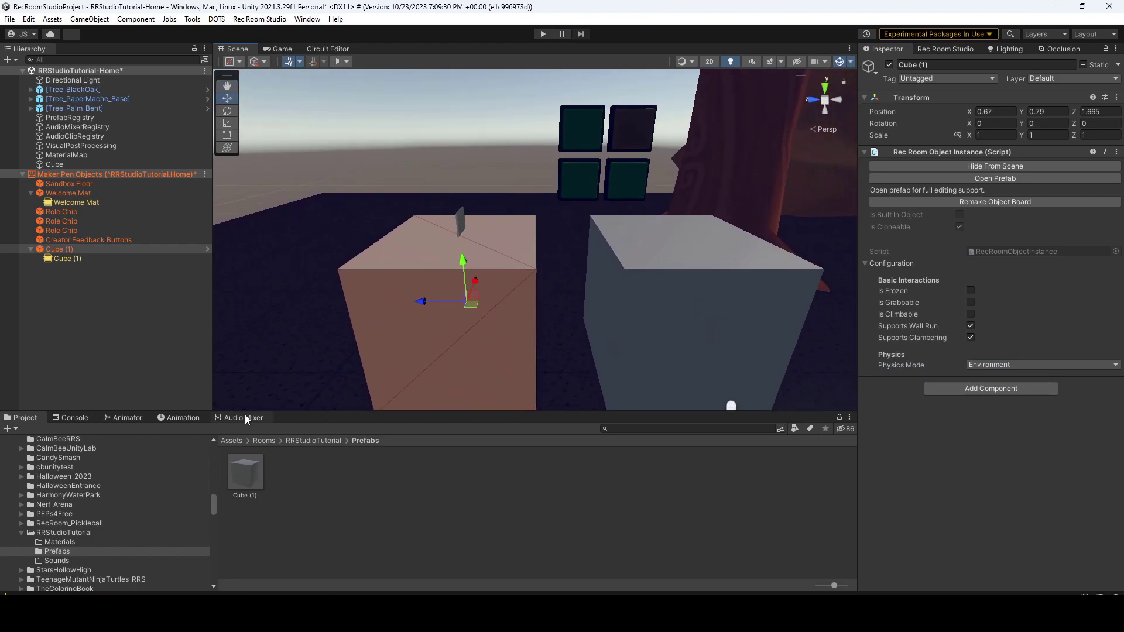
Create a material named Red in the RRStudioTutorial room's Materials folder.
left_click(72, 543)
right_click(248, 533)
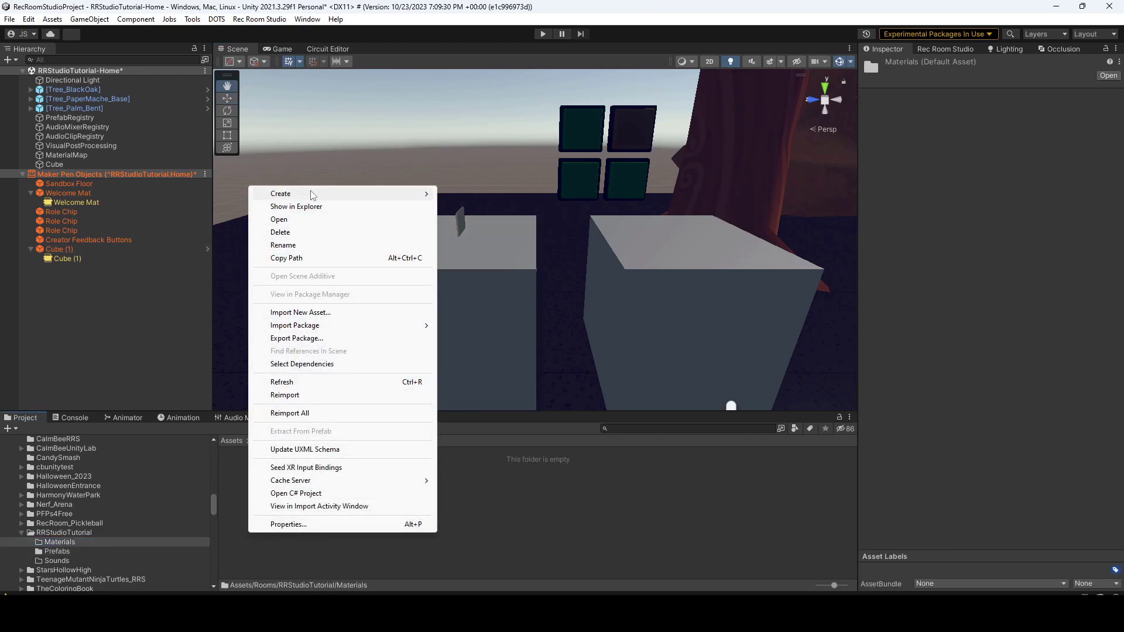
mouse_move(328, 193)
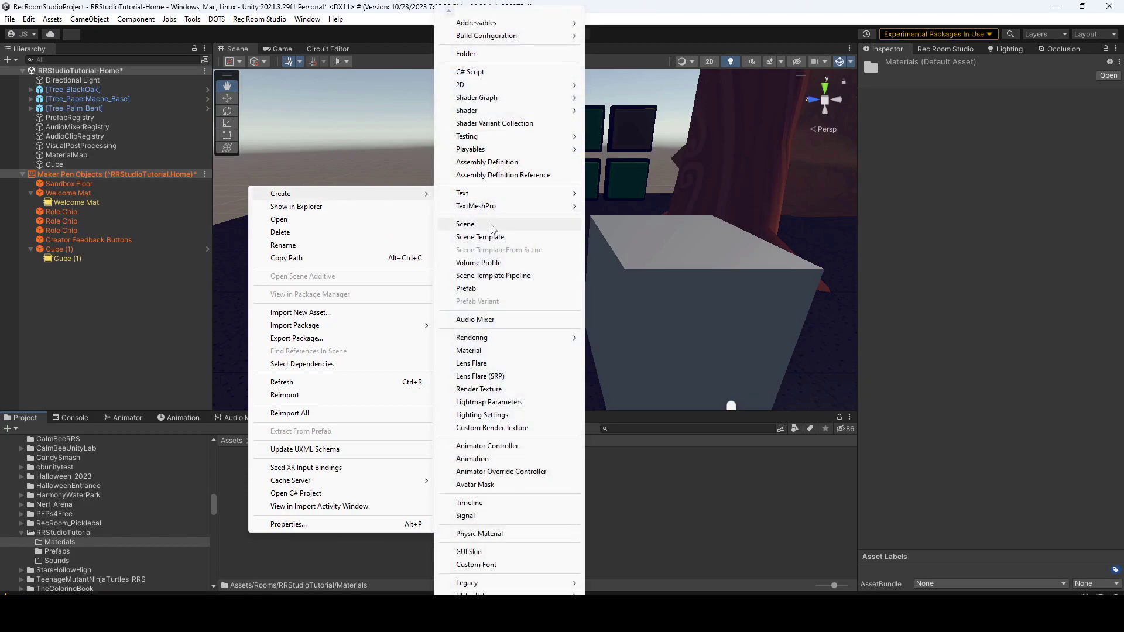
left_click(488, 351)
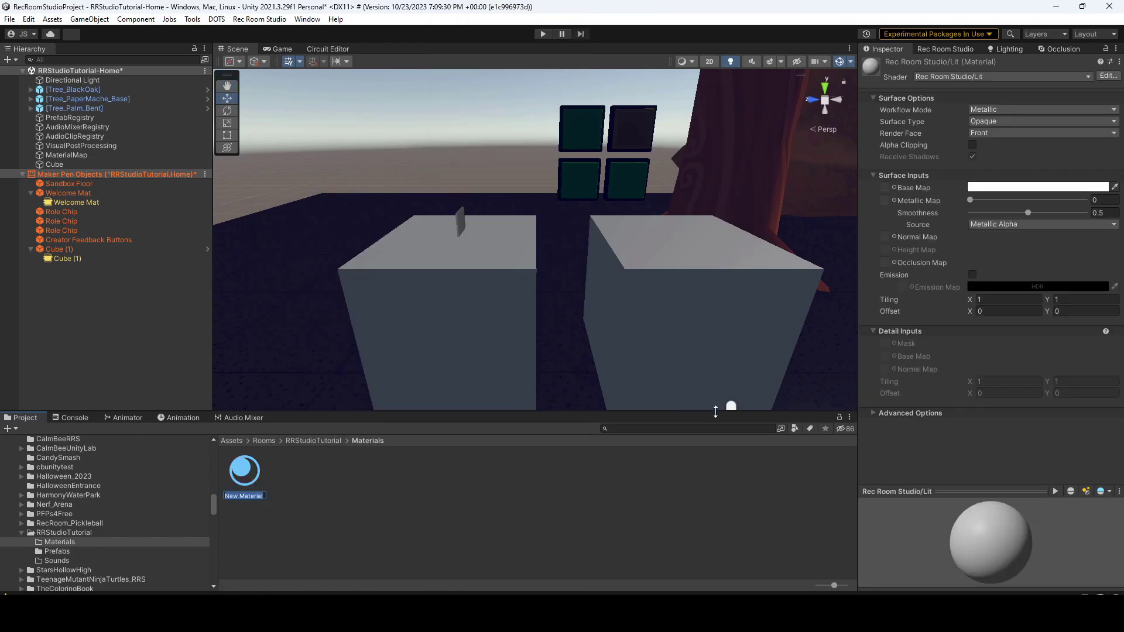
type("Red")
key("Return")
Create a second material named Green in the Materials folder.
right_click(296, 491)
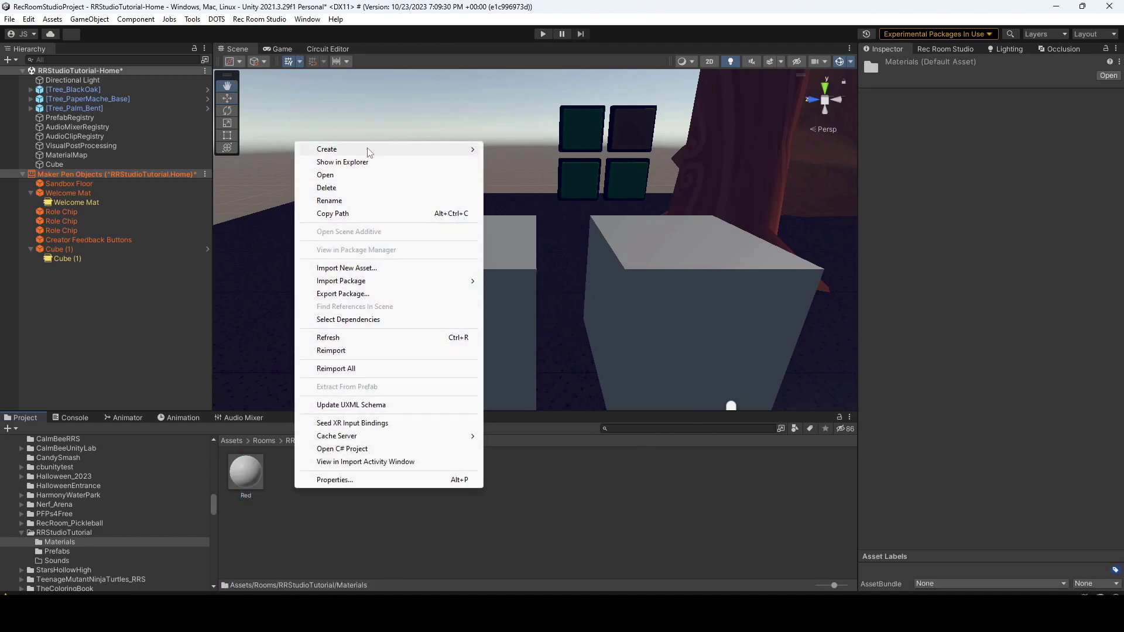
mouse_move(369, 150)
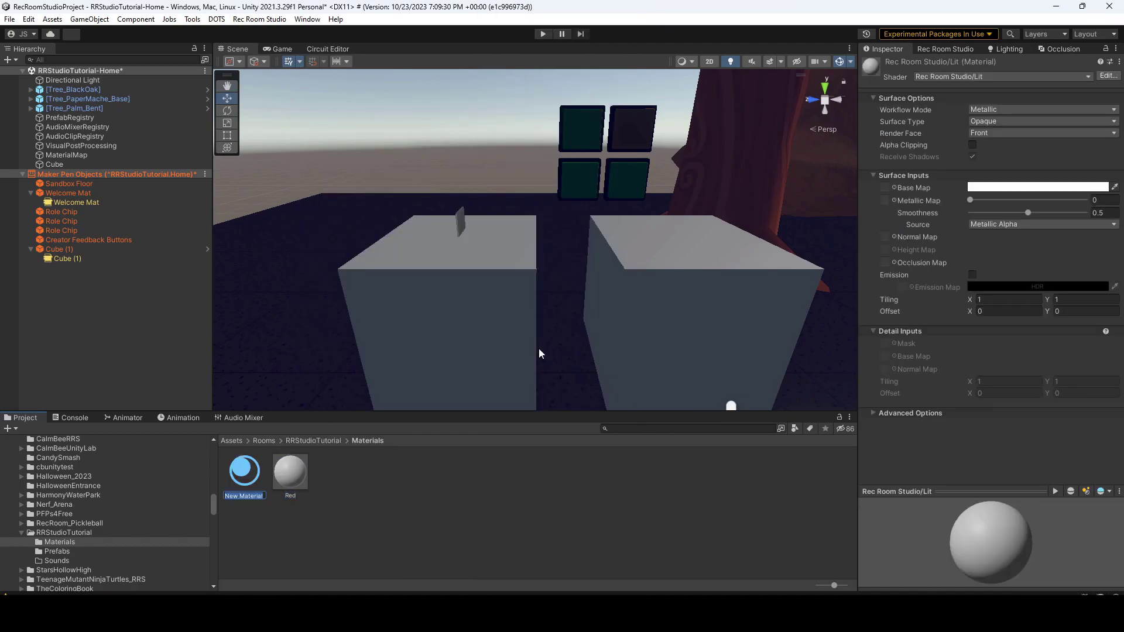
type("reen")
key("Return")
Set the Red material's Base Map color to a strong red, hex EF1818.
left_click(295, 469)
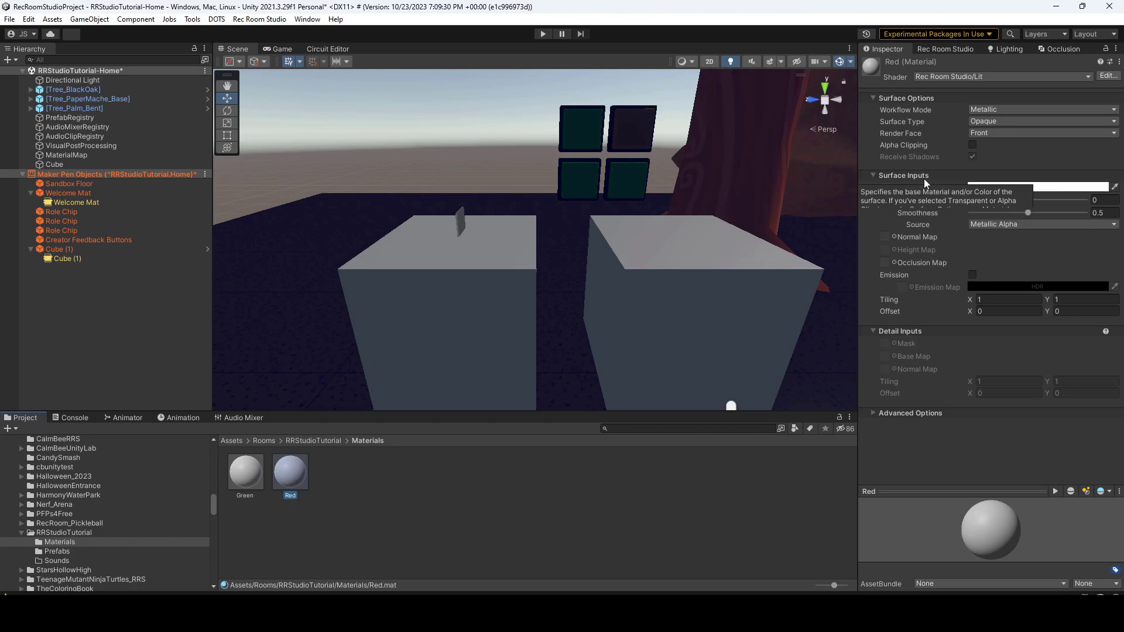
left_click(989, 187)
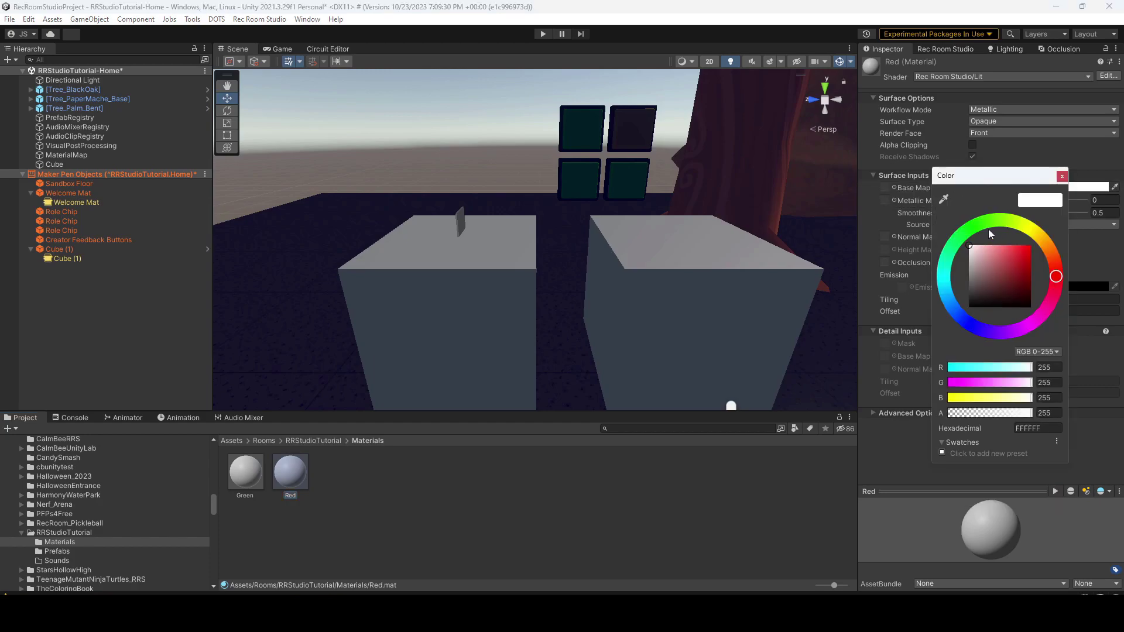
left_click(1025, 250)
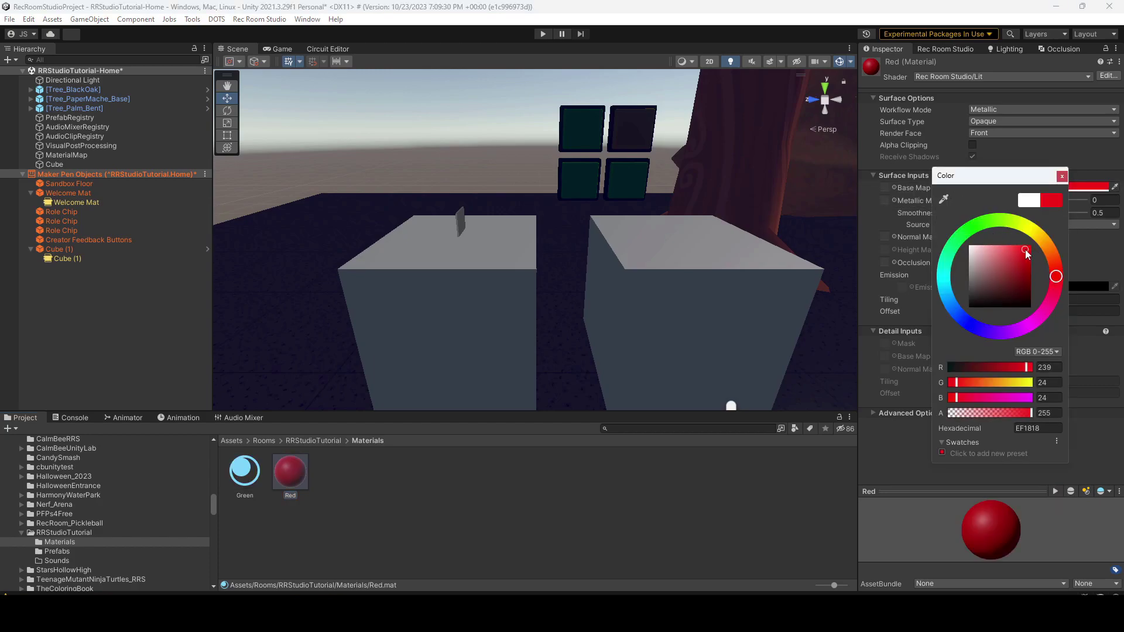
Set the Green material's Base Map color to a bright green, hex 19F612, and close the color picker.
left_click(253, 482)
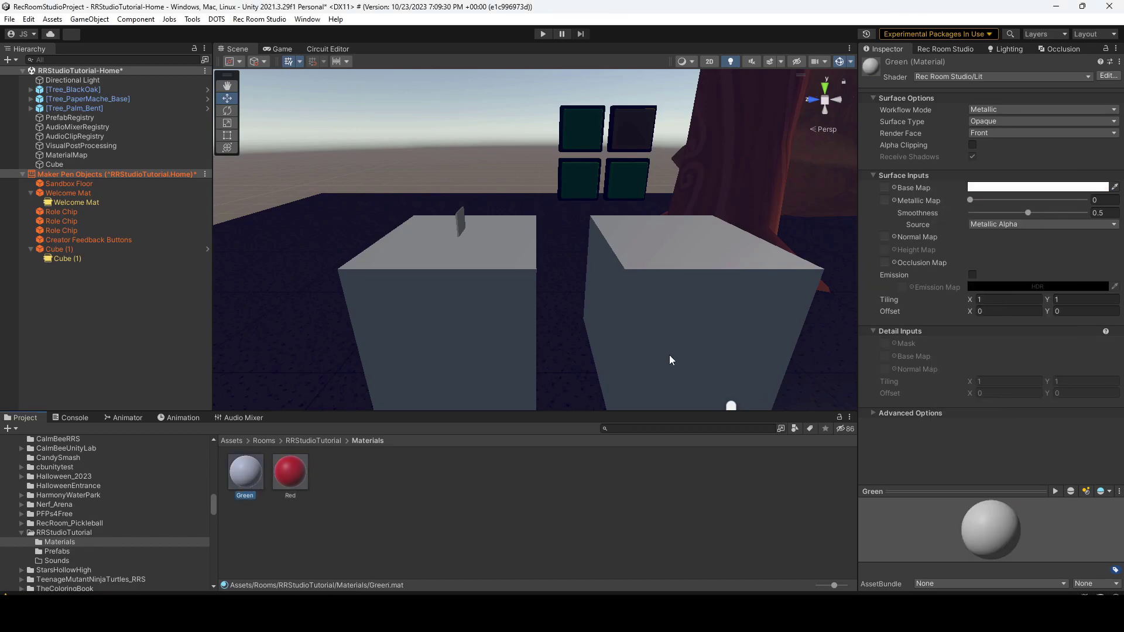
left_click(972, 187)
left_click(1017, 232)
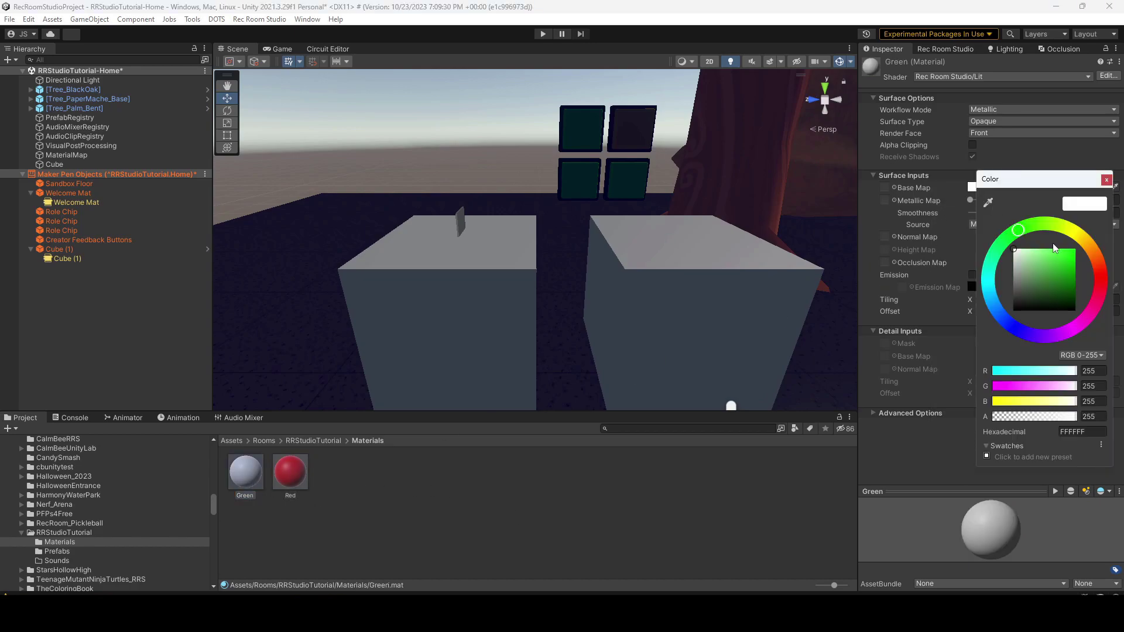
left_click(1073, 253)
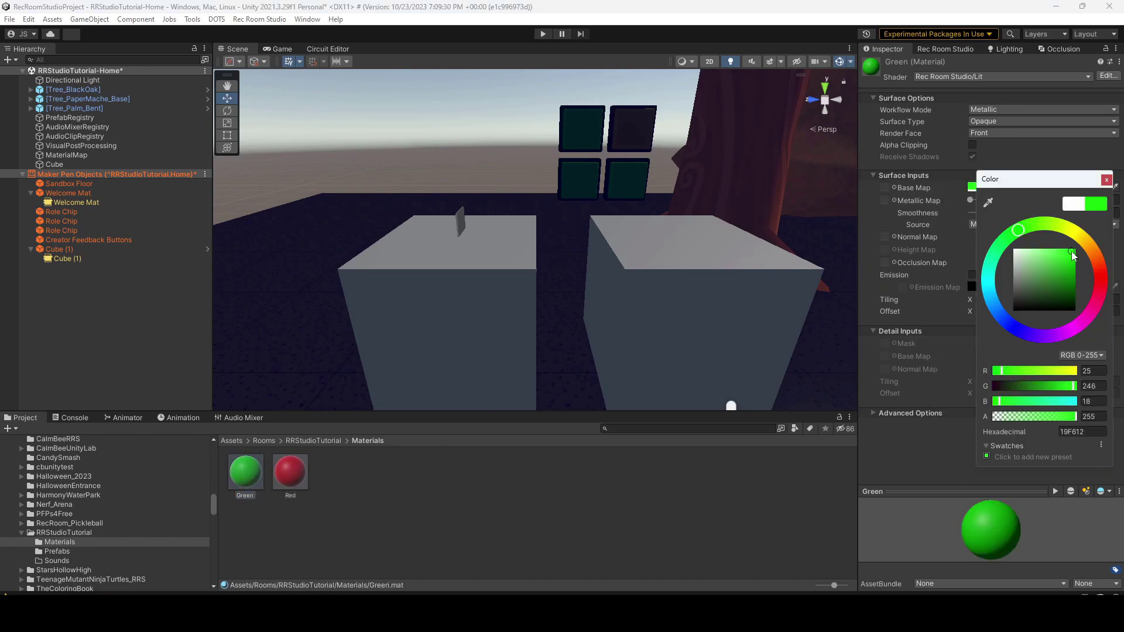
left_click(1106, 181)
left_click(348, 472)
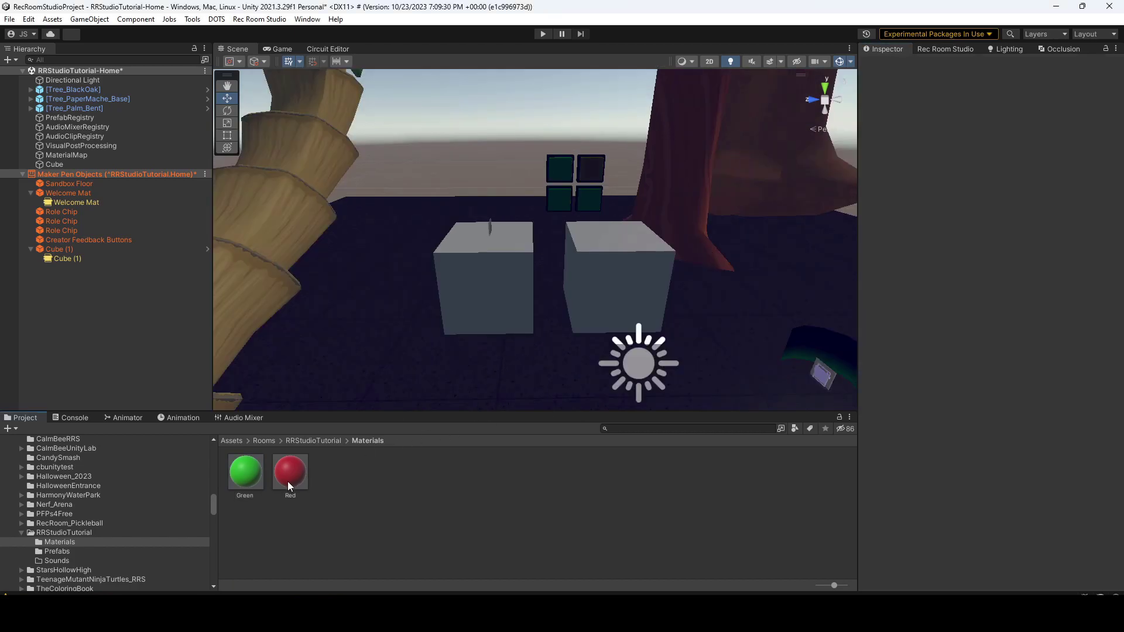
Apply the Red material to the plain scene cube and Green to Cube (1) inside its prefab, returning to the room scene.
left_click_drag(289, 491, 596, 291)
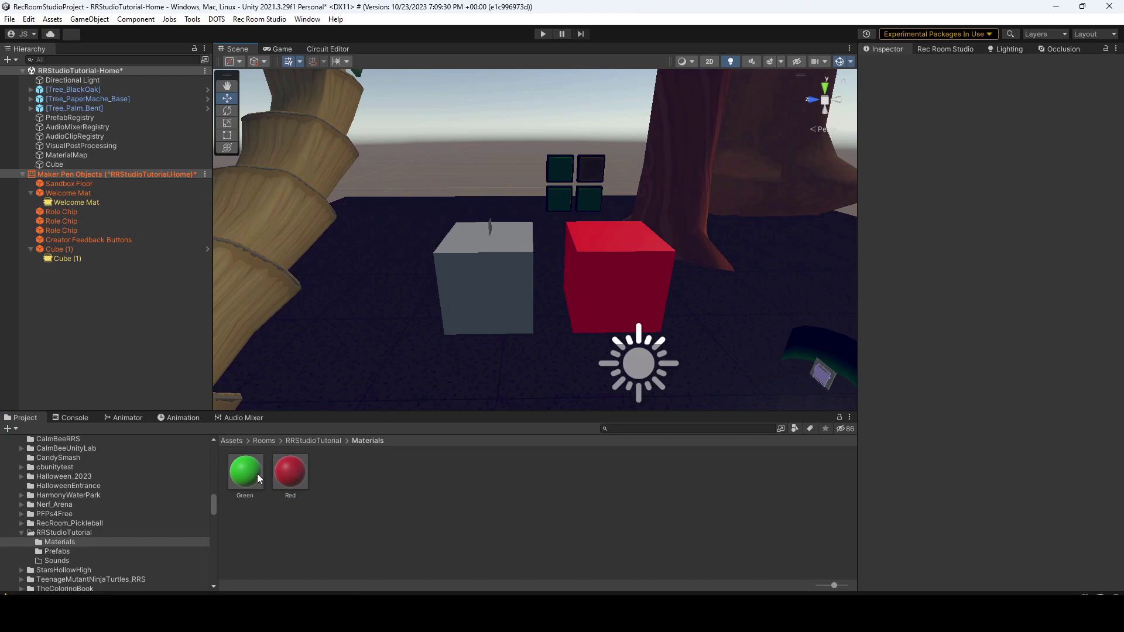
left_click_drag(257, 473, 425, 249)
left_click(497, 286)
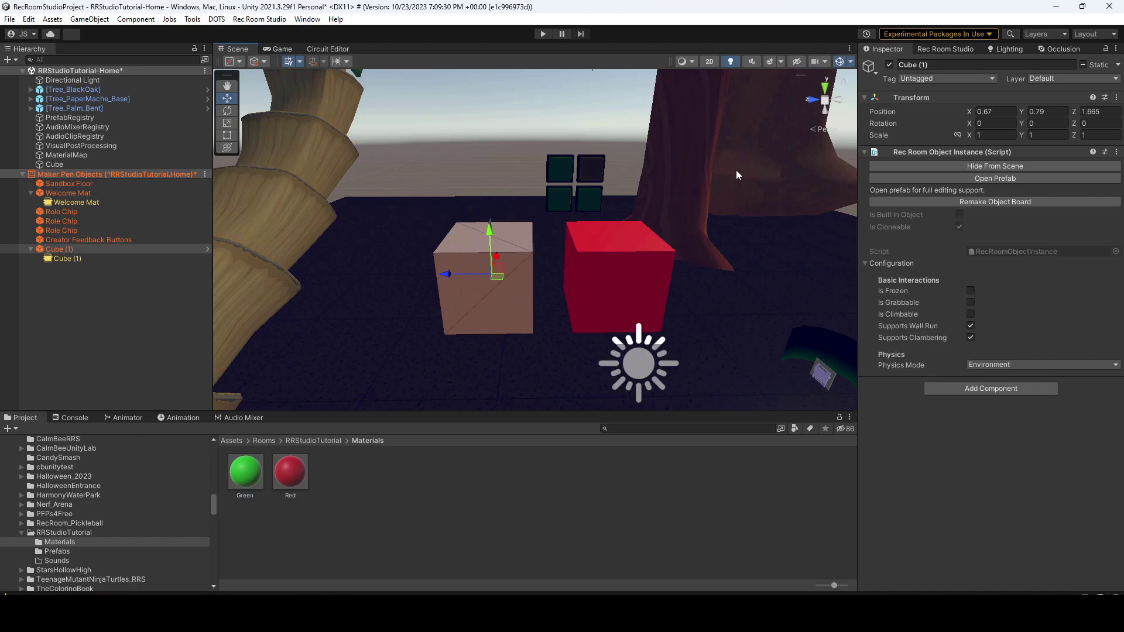
left_click(962, 177)
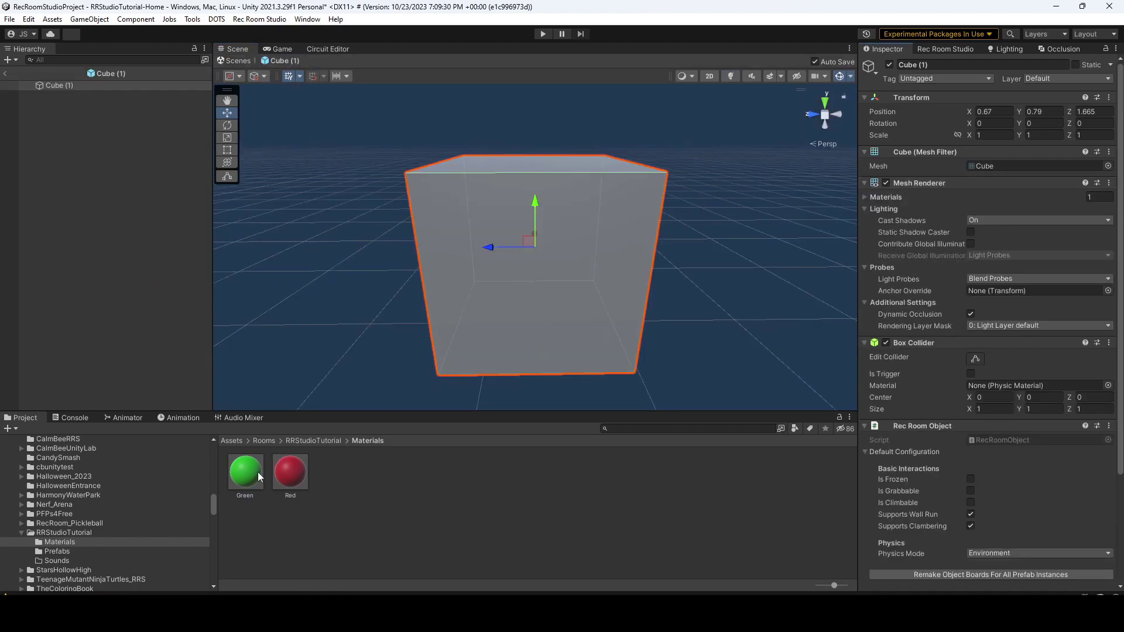
left_click_drag(257, 473, 461, 297)
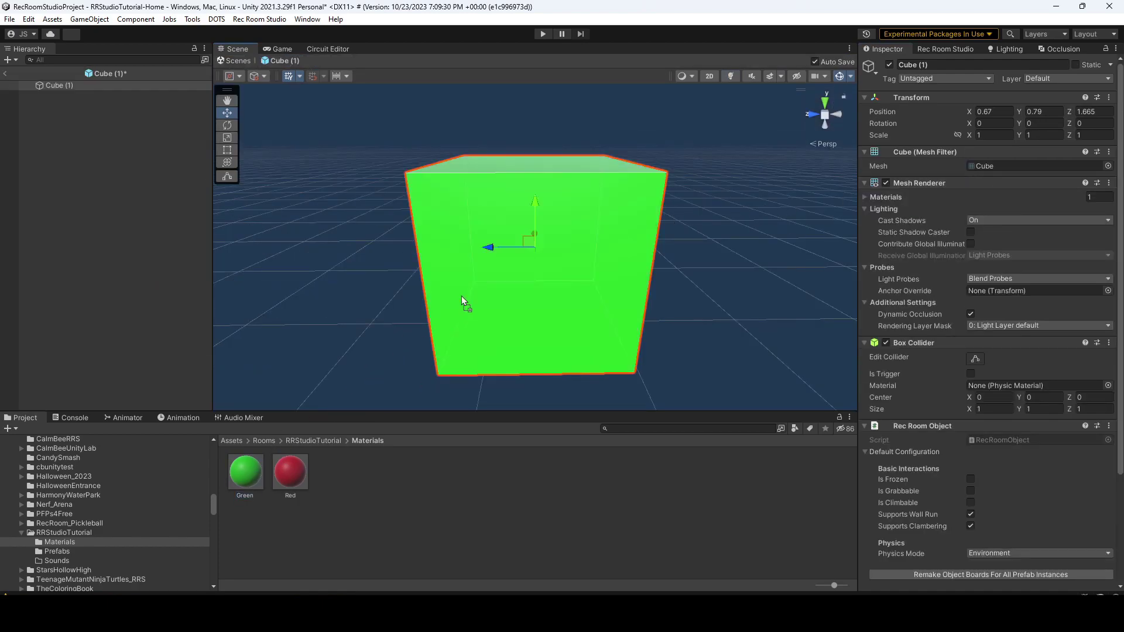
left_click(7, 73)
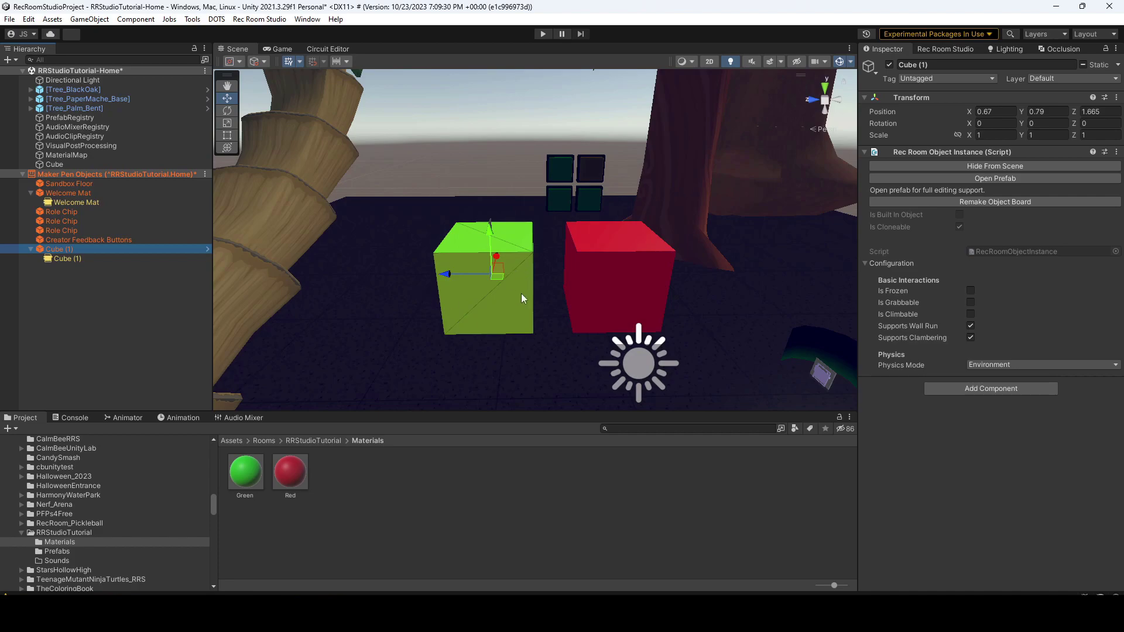
Compare the components of the red and green cubes, and launch the locally saved room in Rec Room.
left_click(627, 280)
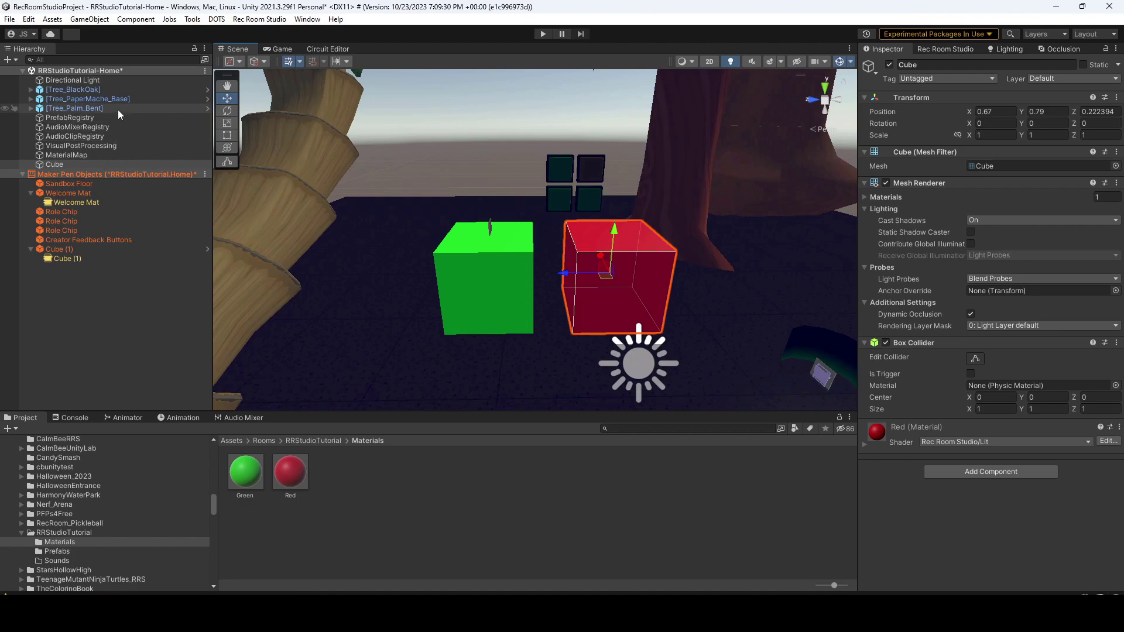
left_click(452, 256)
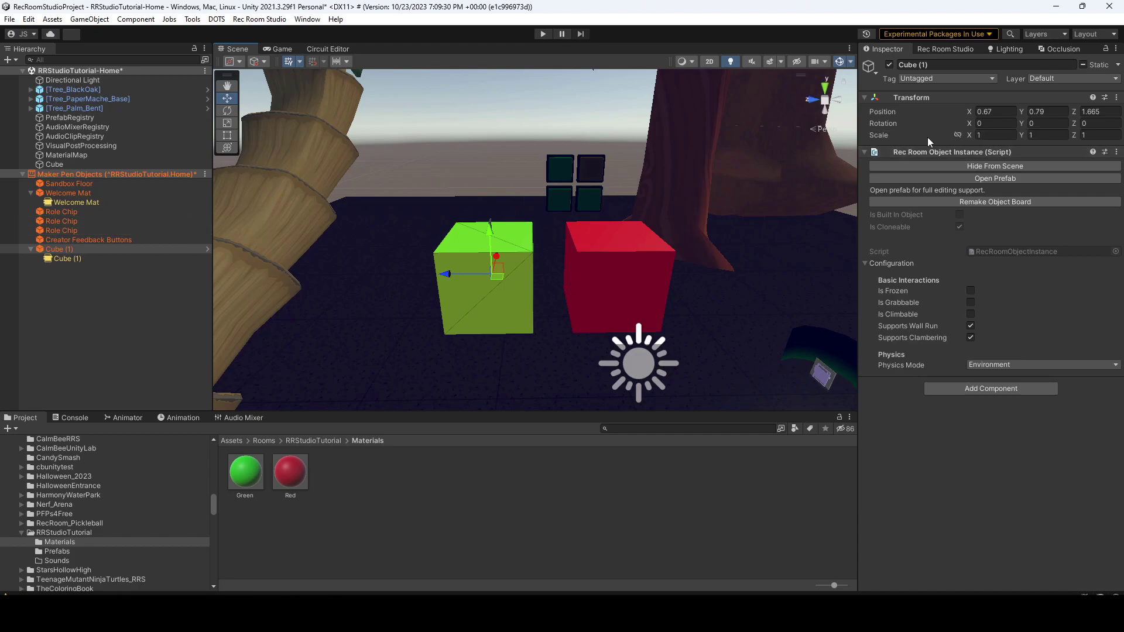
left_click(952, 51)
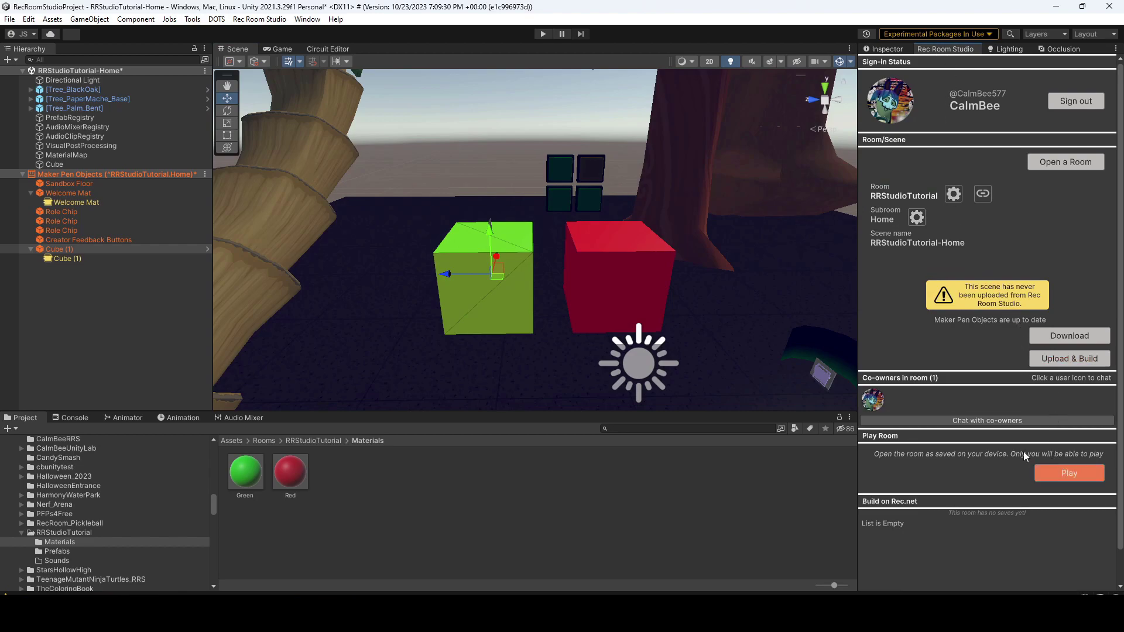
right_click_drag(680, 276, 710, 310)
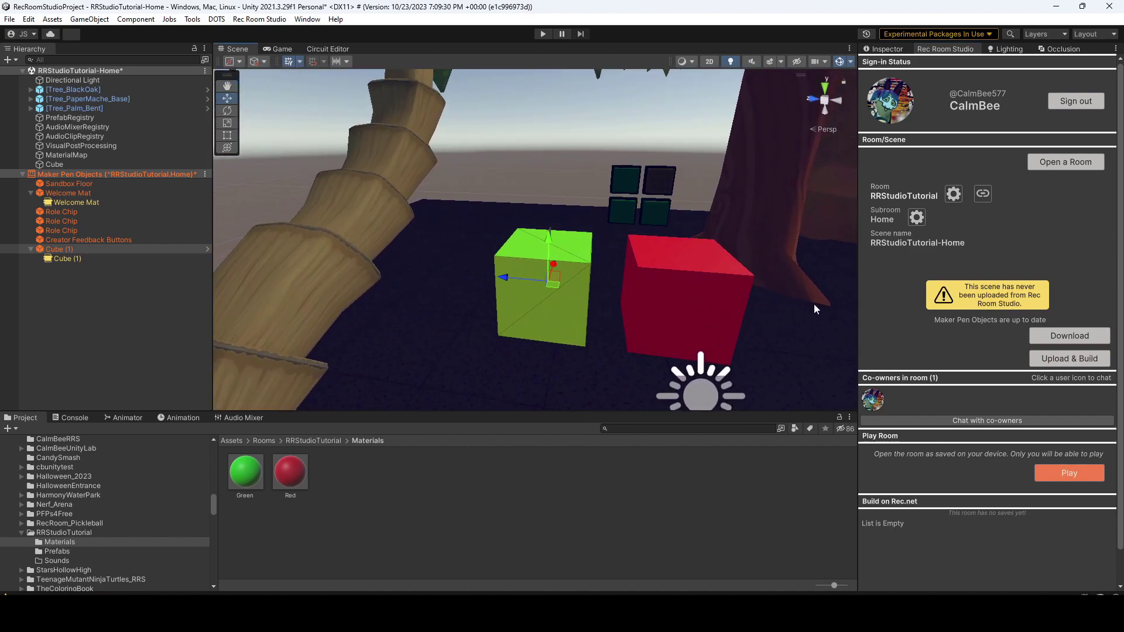
left_click(1062, 471)
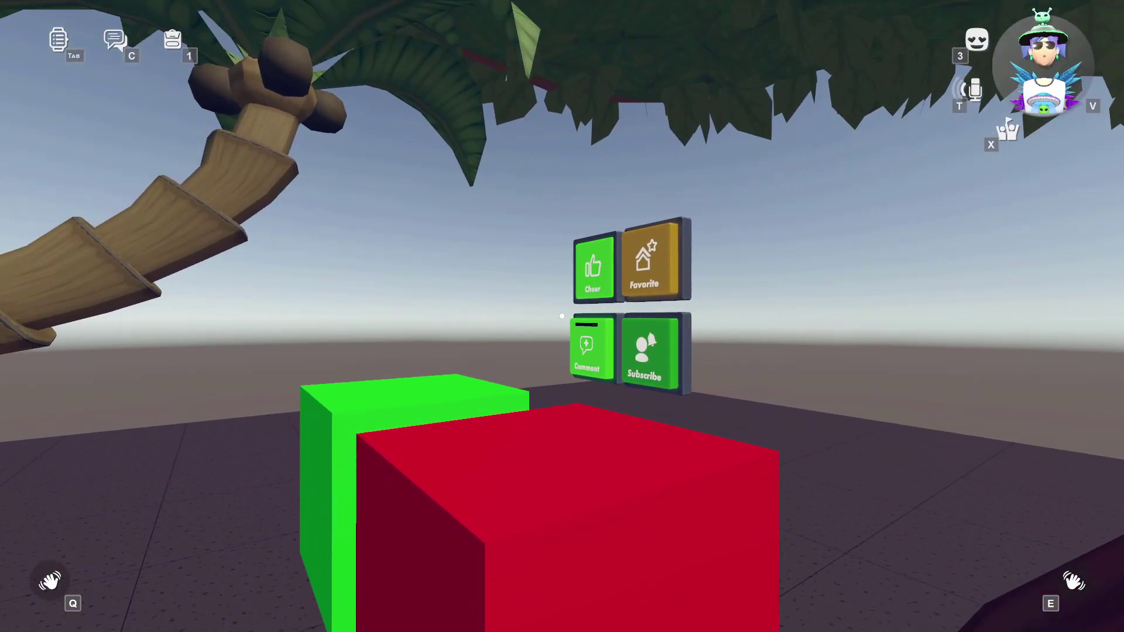
Walk around the running room to examine the colored cubes, trees and feedback buttons.
key("a")
key("s")
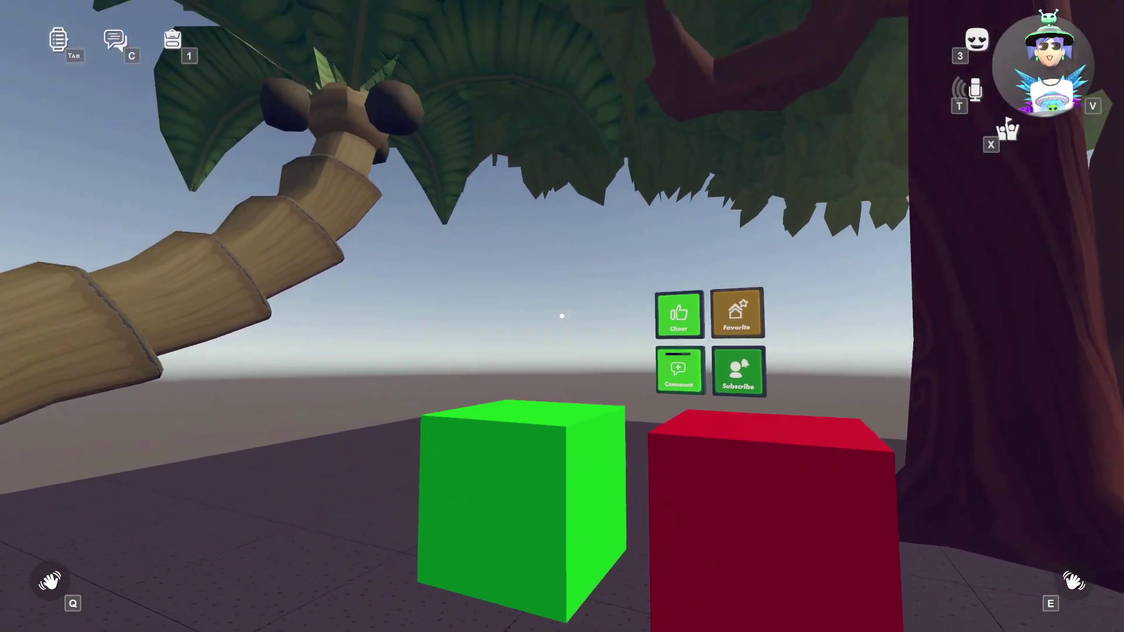
key("s")
key("d")
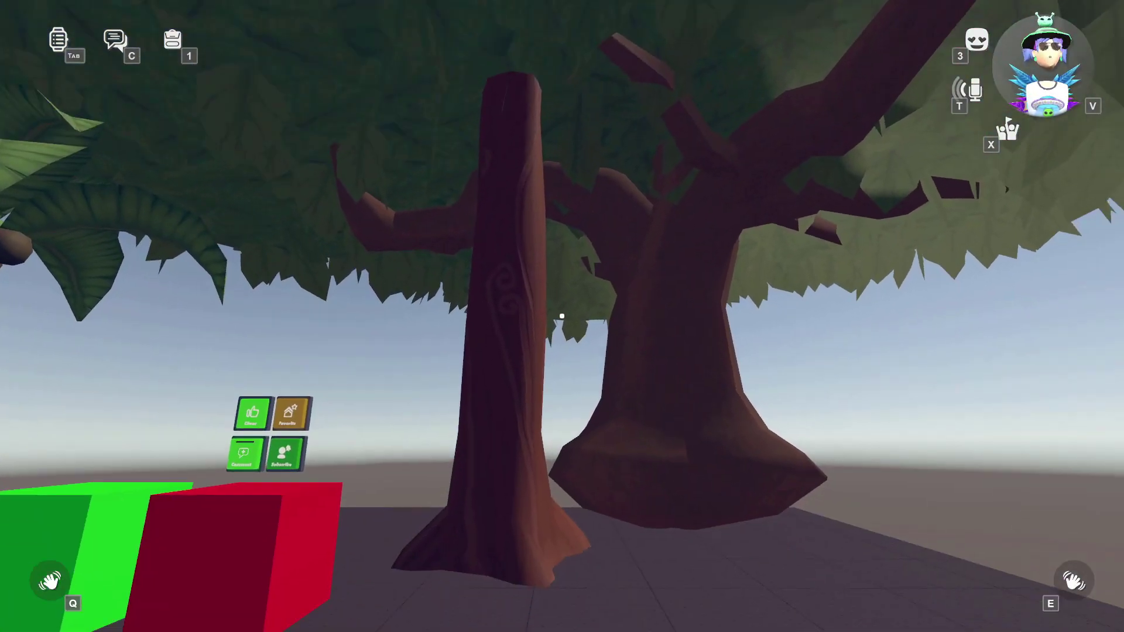
key("w")
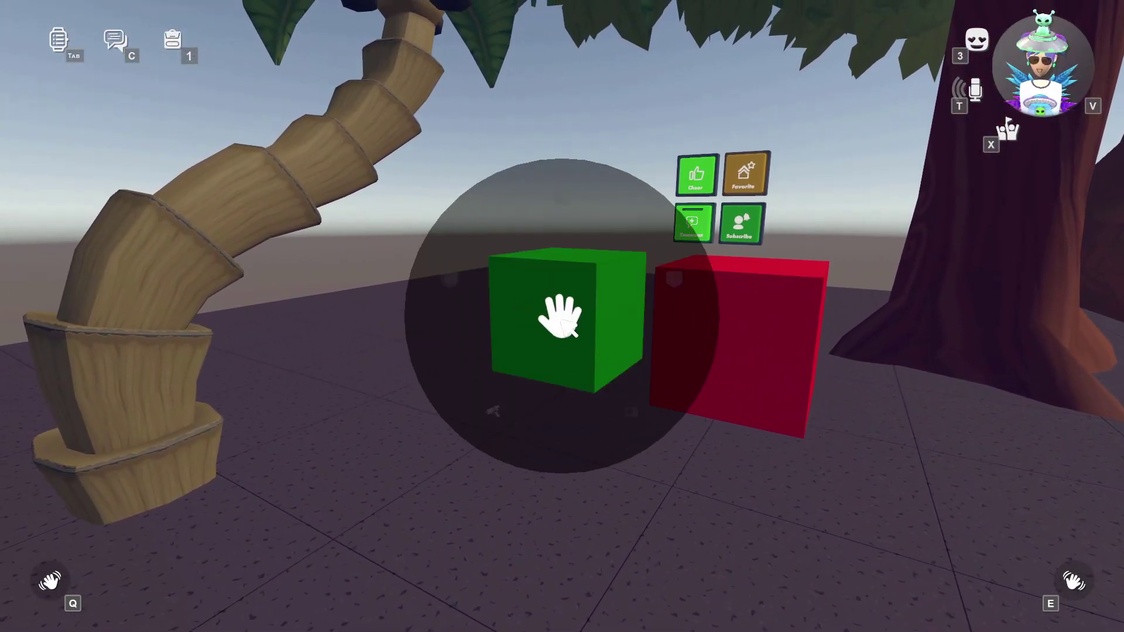
Equip the Maker Pen with its Configure tool and aim it at the red and green cubes to compare them.
left_click(510, 390)
key("f")
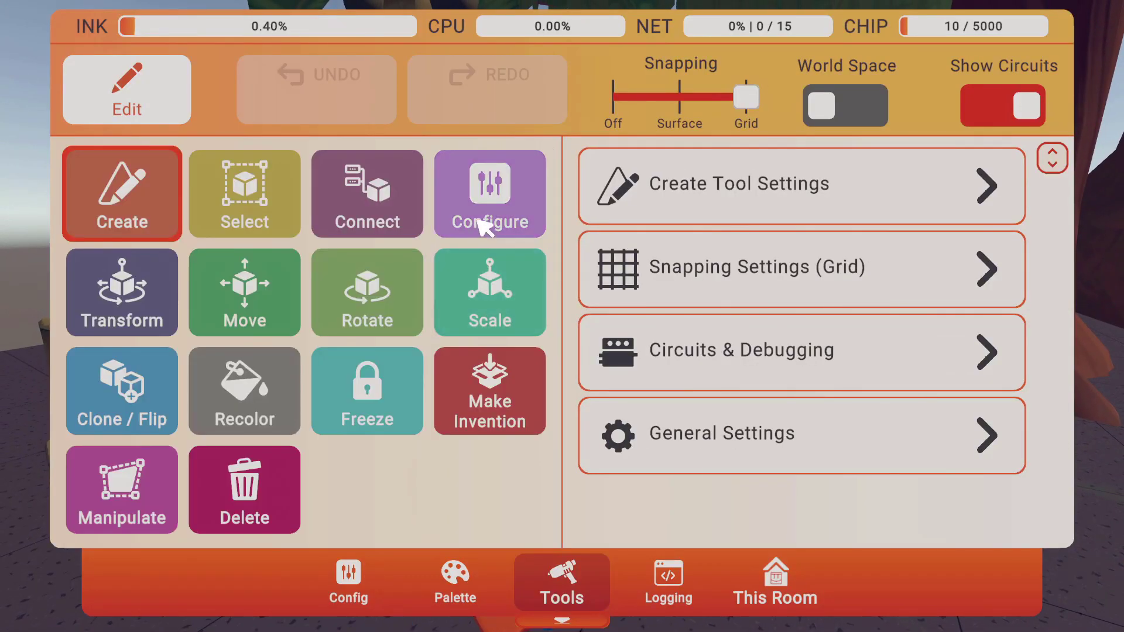
left_click(484, 228)
key("w")
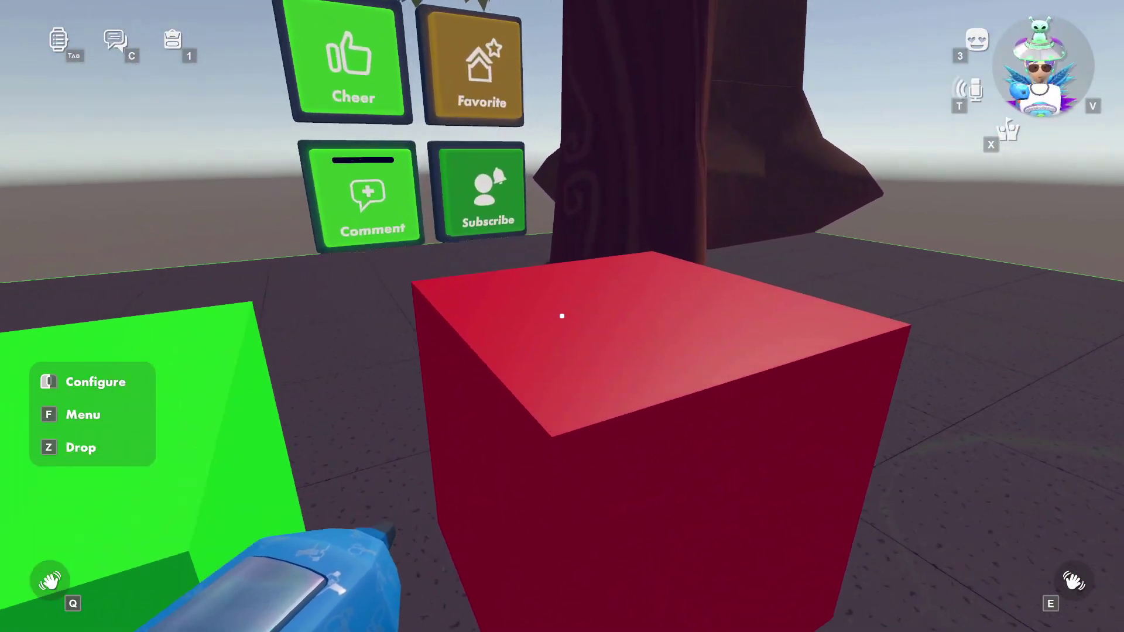
key("w")
key("space")
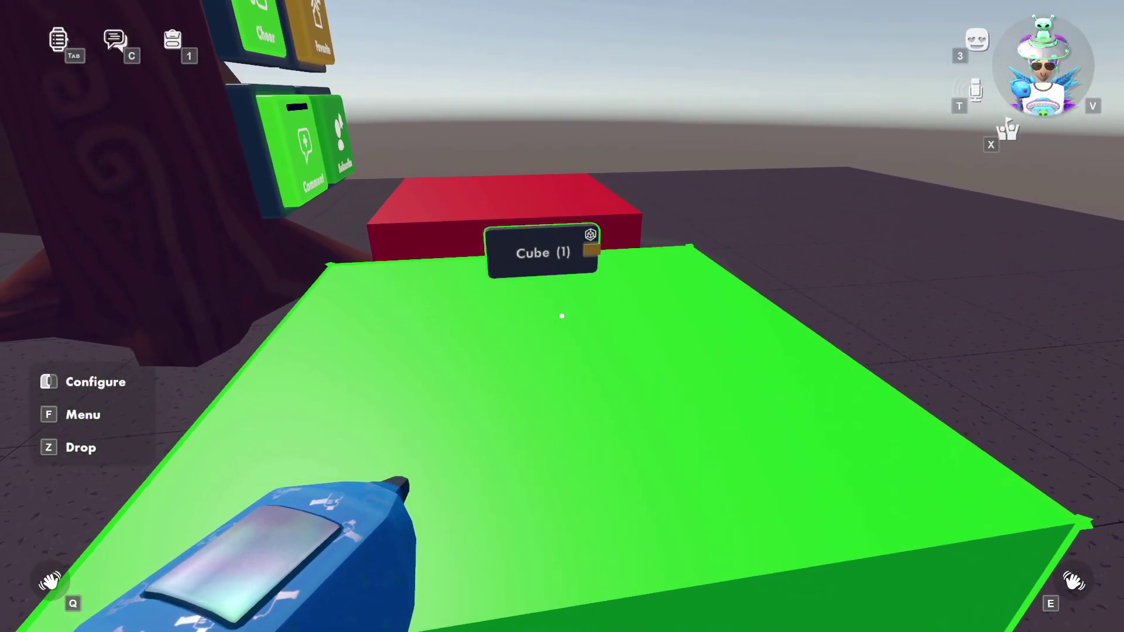
Move the green cube with the Maker Pen's Move tool and try to grab the red cube.
key("f")
key("f")
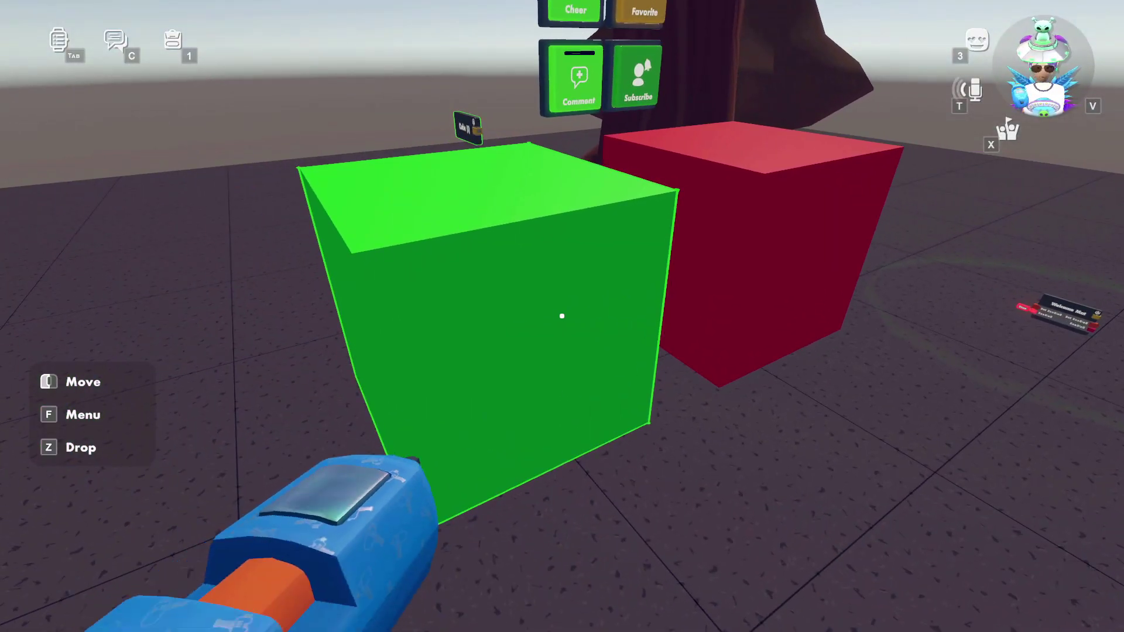
left_click(562, 316)
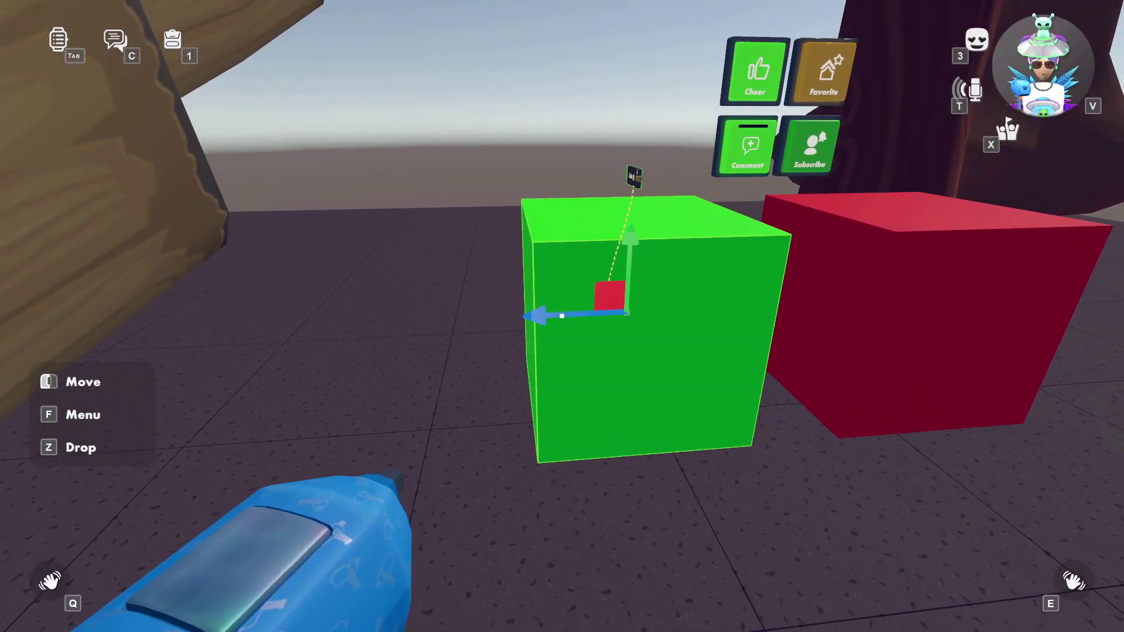
left_click_drag(562, 317, 562, 317)
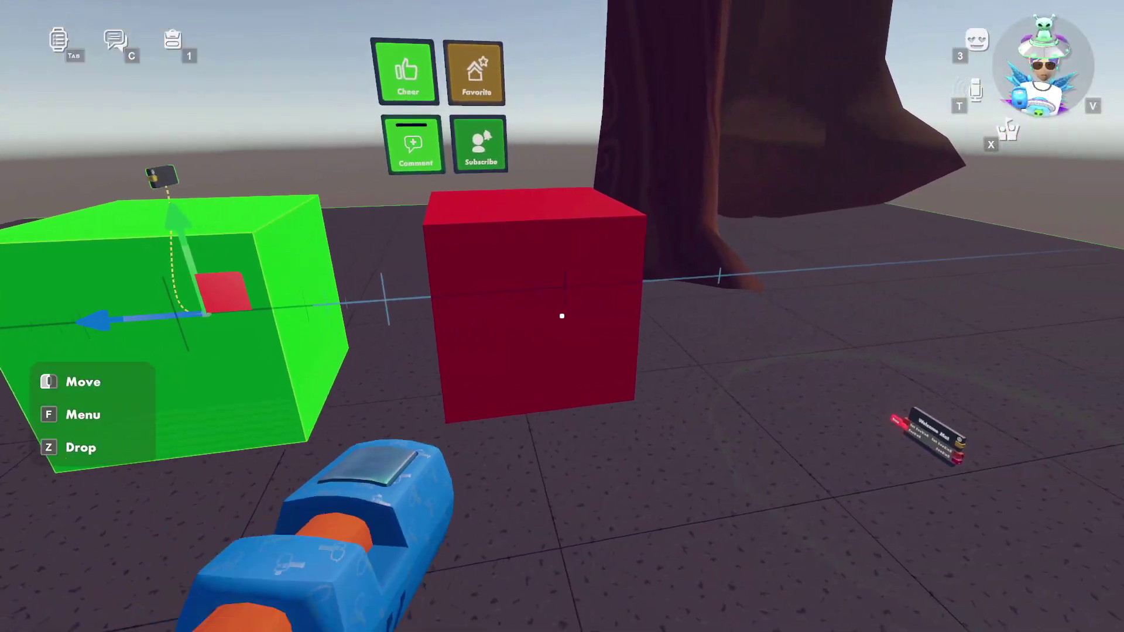
left_click(562, 316)
key("w")
key("w")
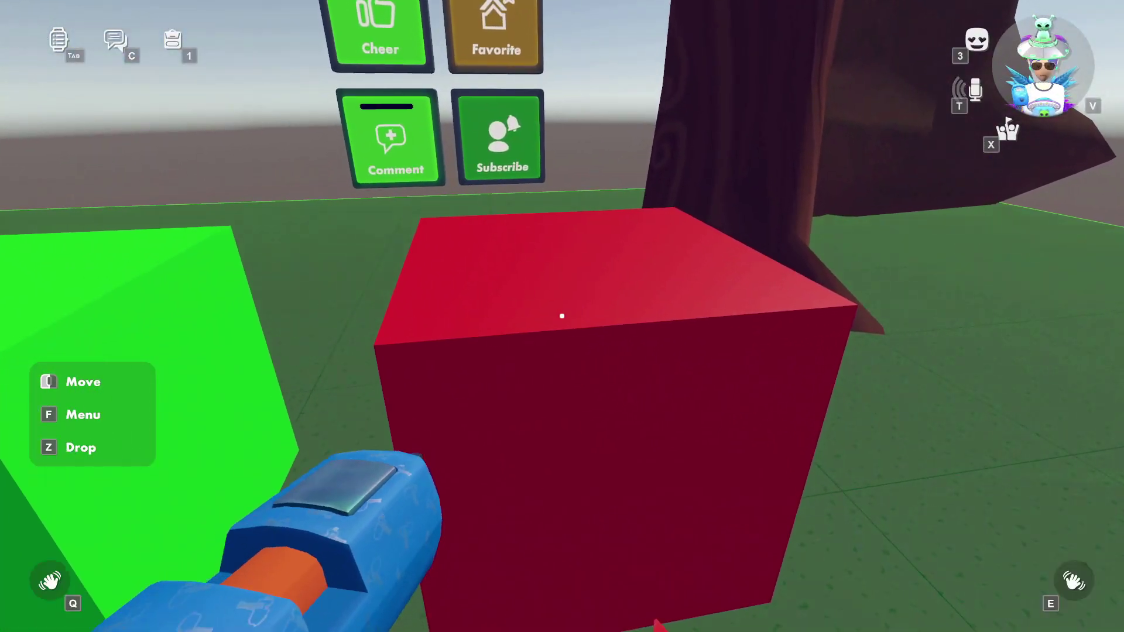
Configure the green cube with the Maker Pen, setting its Physics Mode to Physical.
key("a")
key("s")
key("f")
key("f")
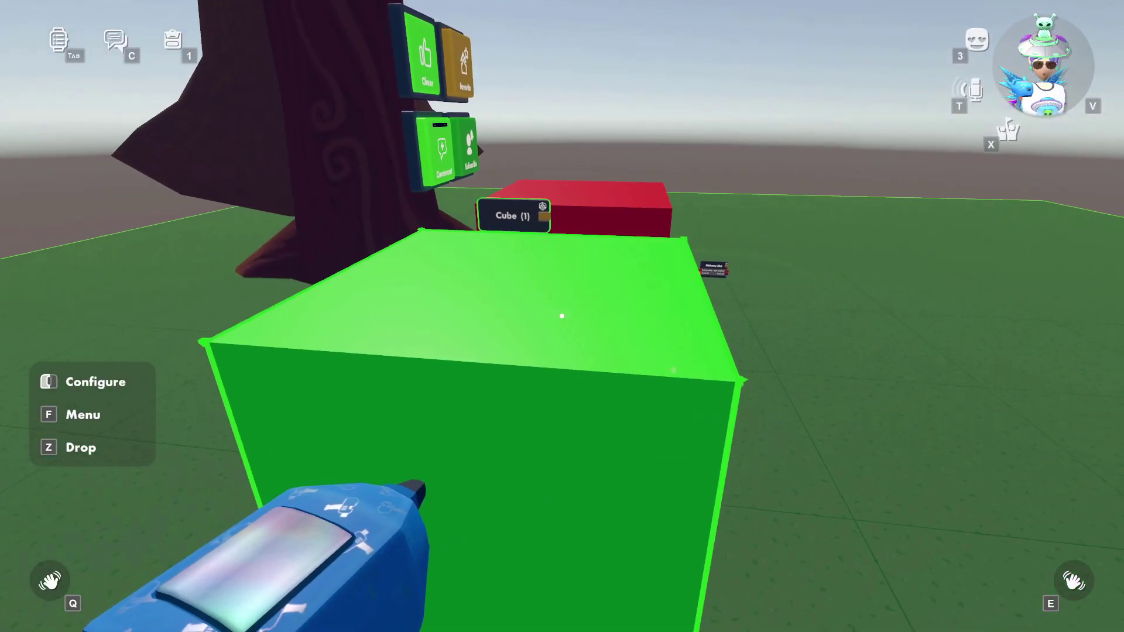
left_click(562, 316)
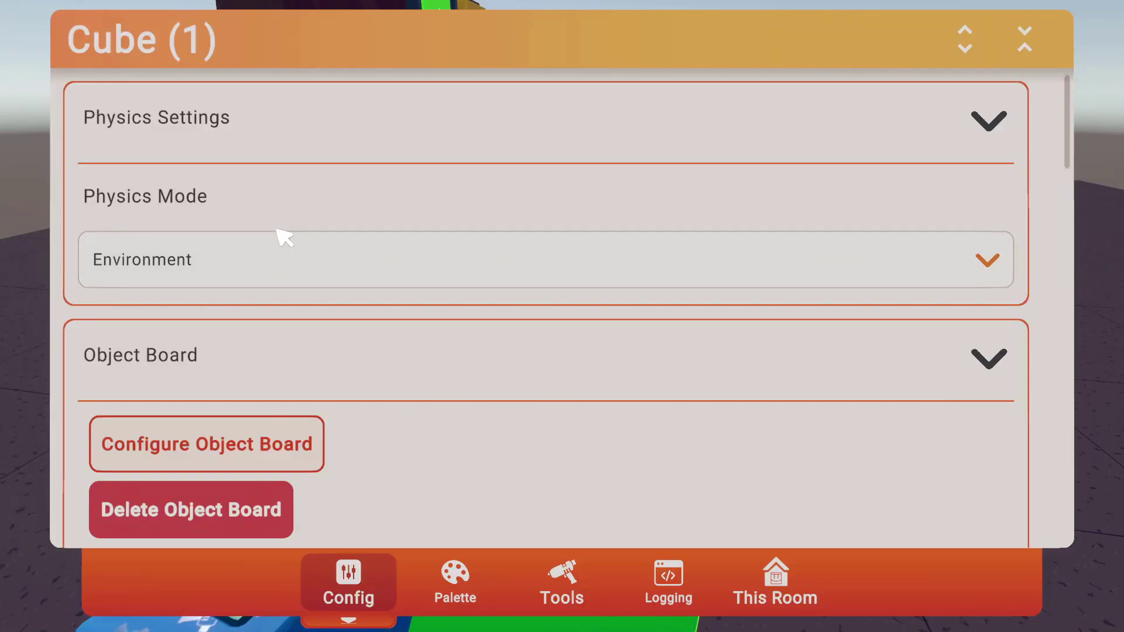
left_click(230, 259)
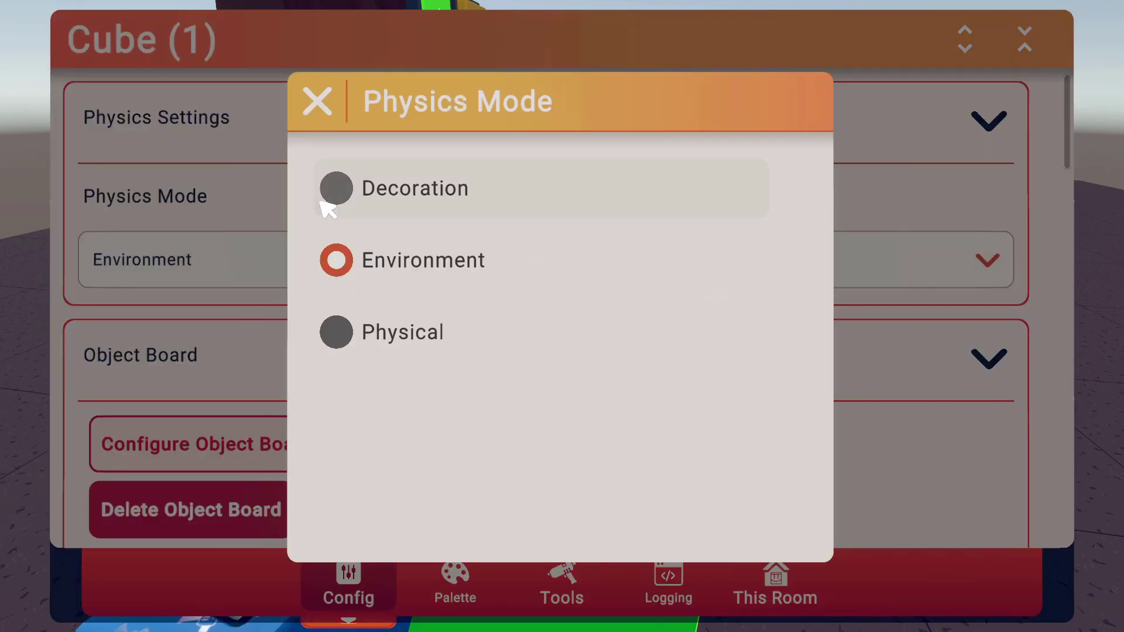
left_click(350, 345)
left_click(10, 339)
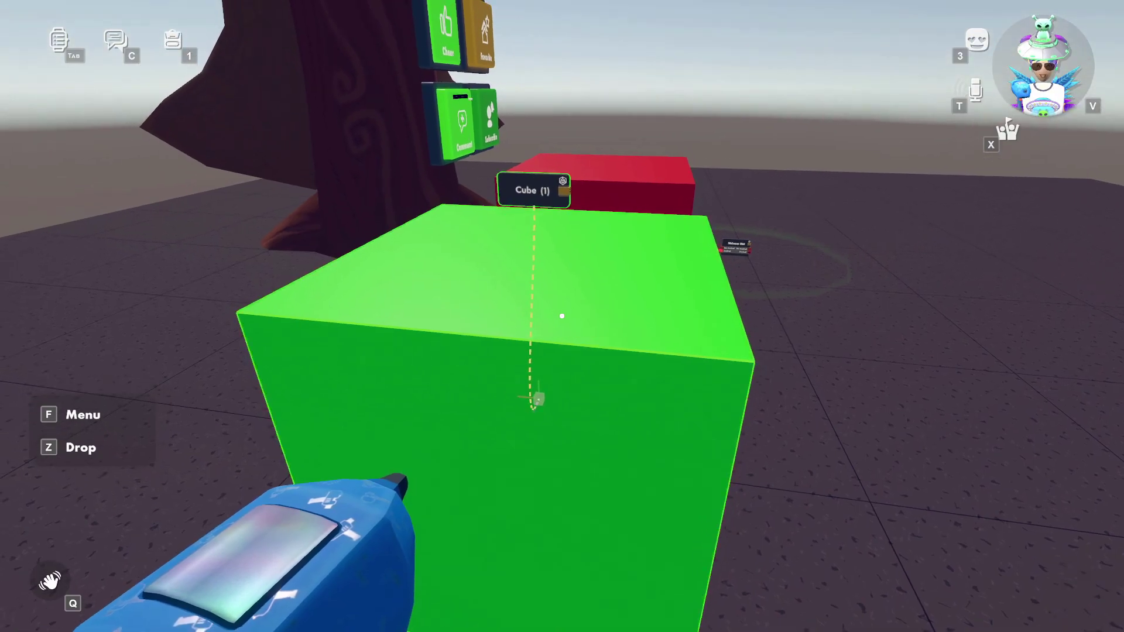
Make the green cube grabbable in its configuration, put the Maker Pen away and try throwing the cube.
scroll(519, 310, "down", 5)
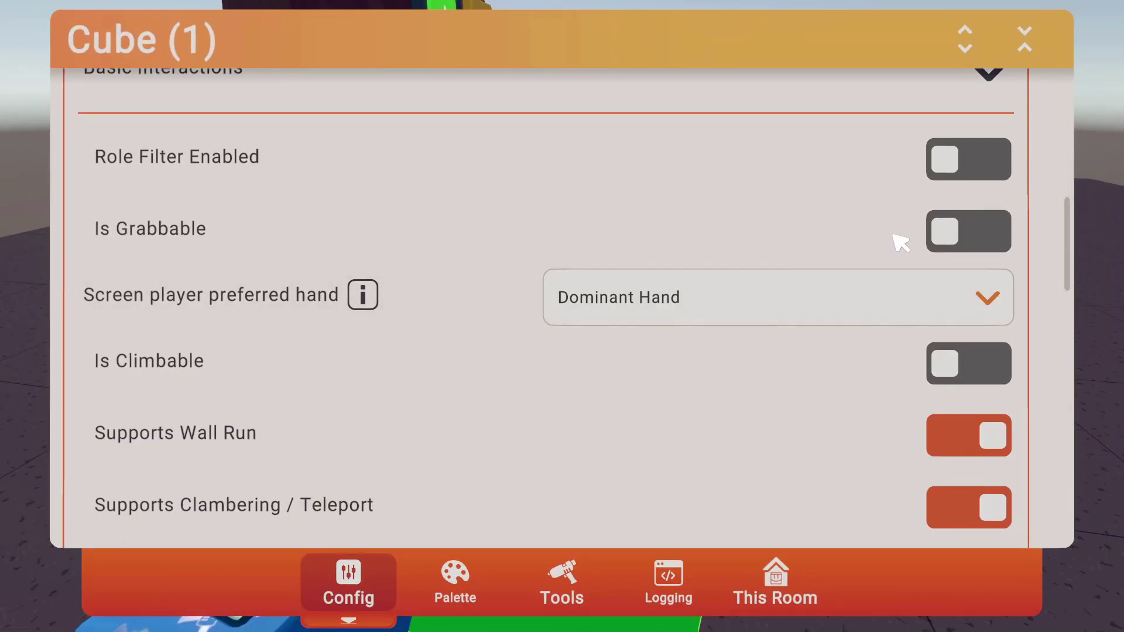
key("Escape")
key("z")
right_click(562, 317)
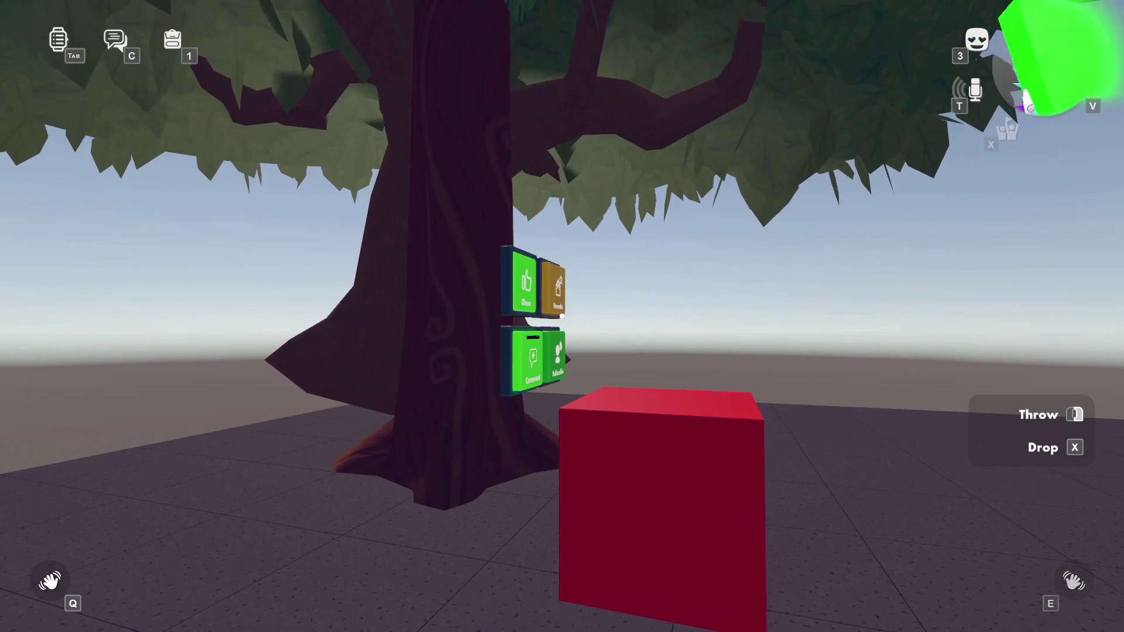
left_click(562, 317)
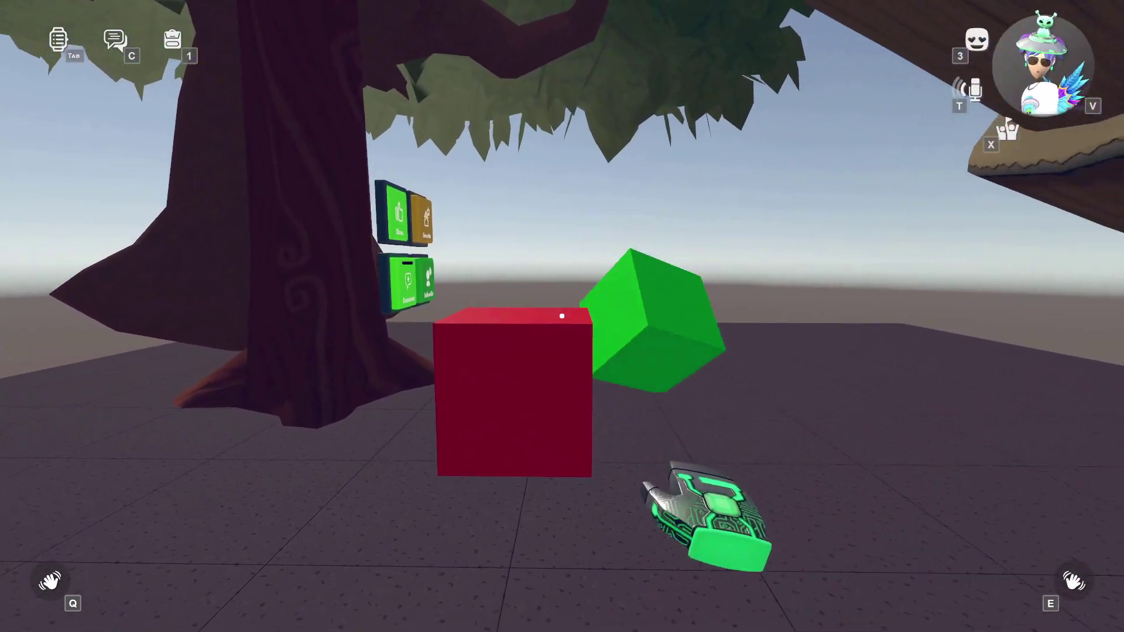
Walk around the red and green cubes to compare whether they can be grabbed, and view the RRStudioTutorial room details.
key("w")
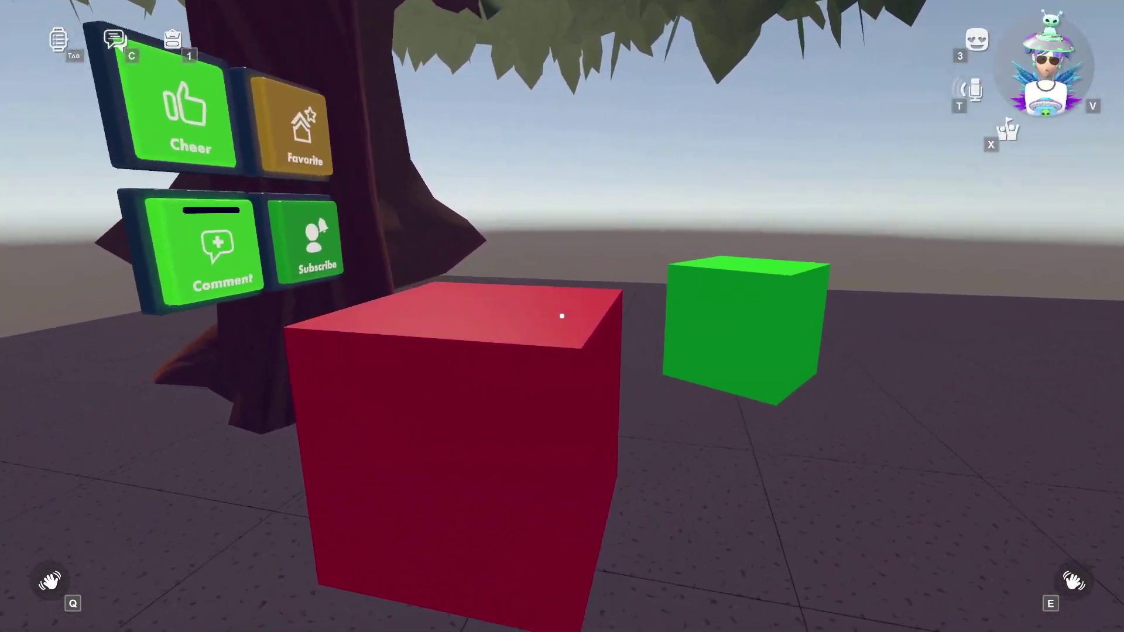
key("w")
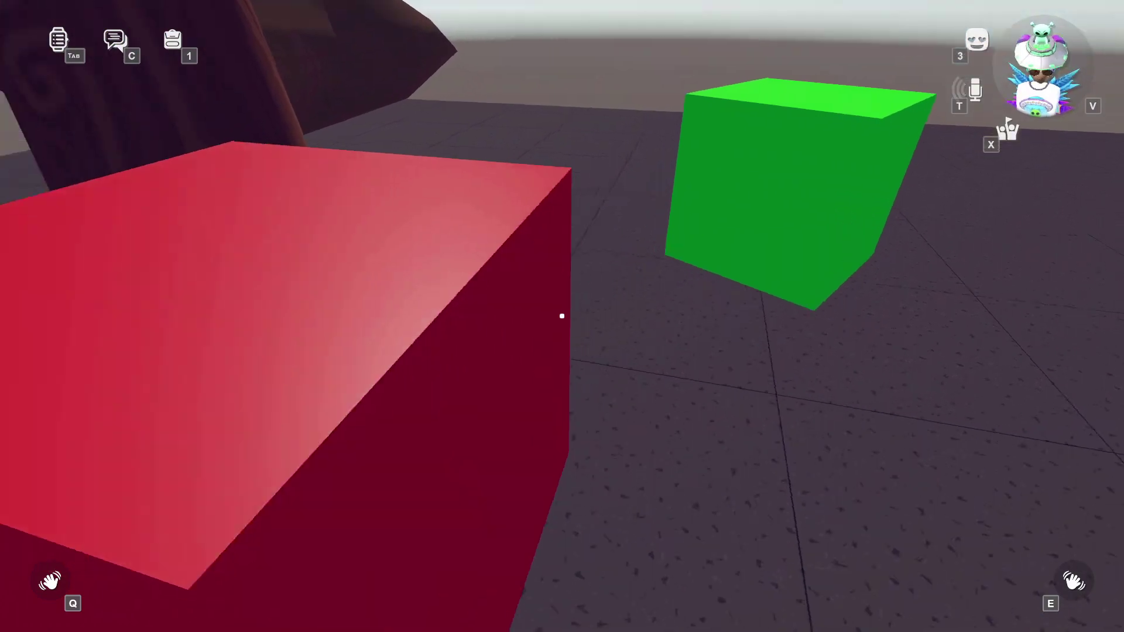
key("s")
key("d")
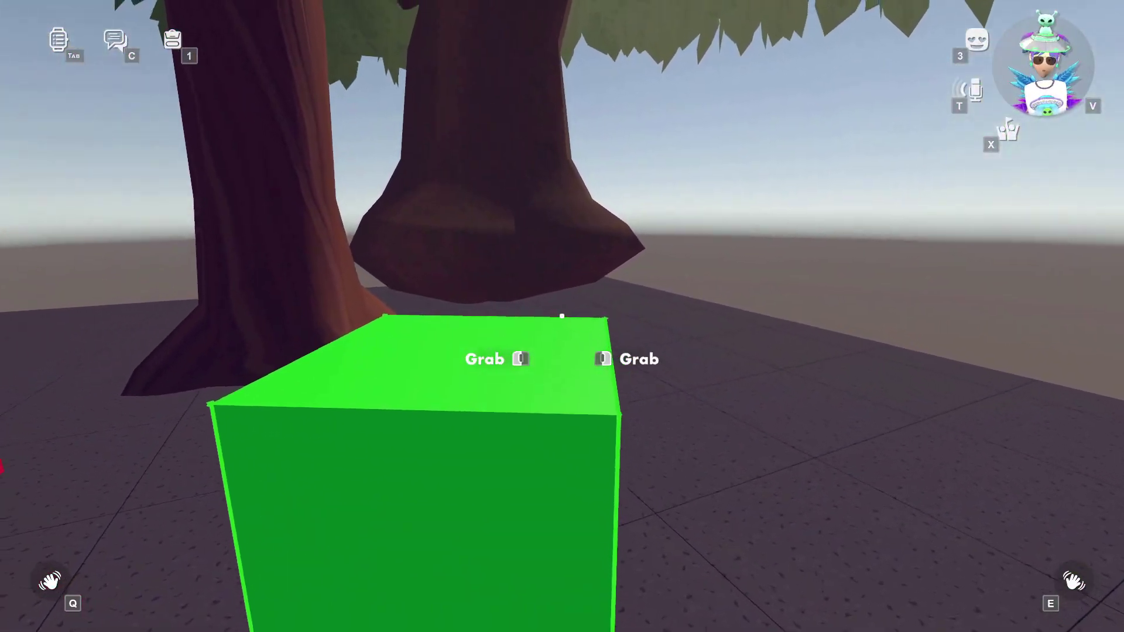
key("s")
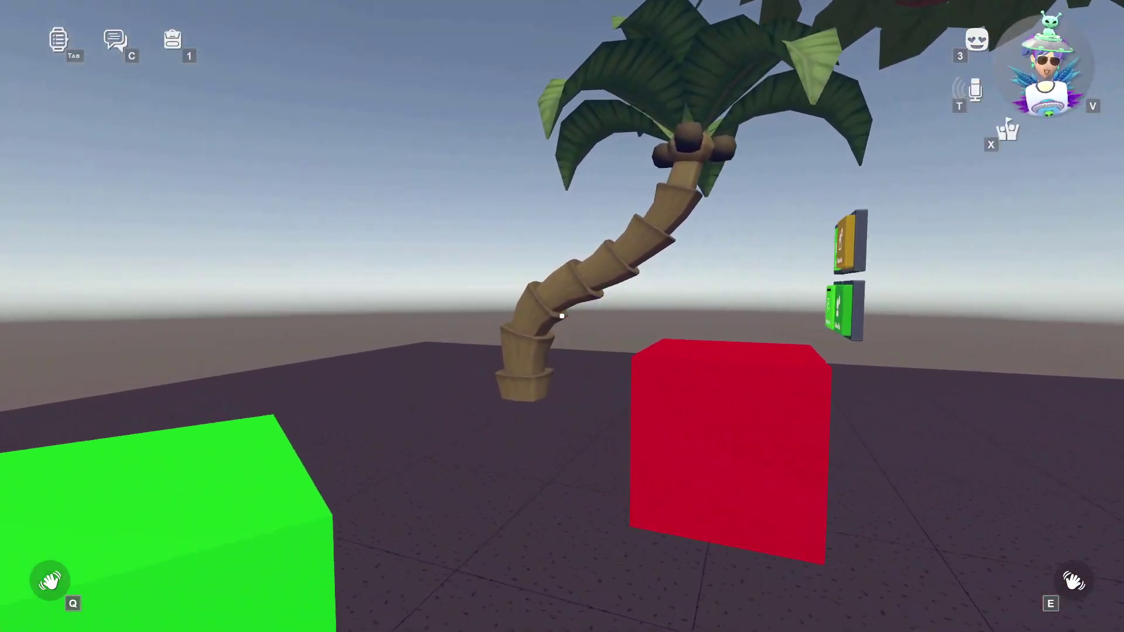
key("w")
key("space")
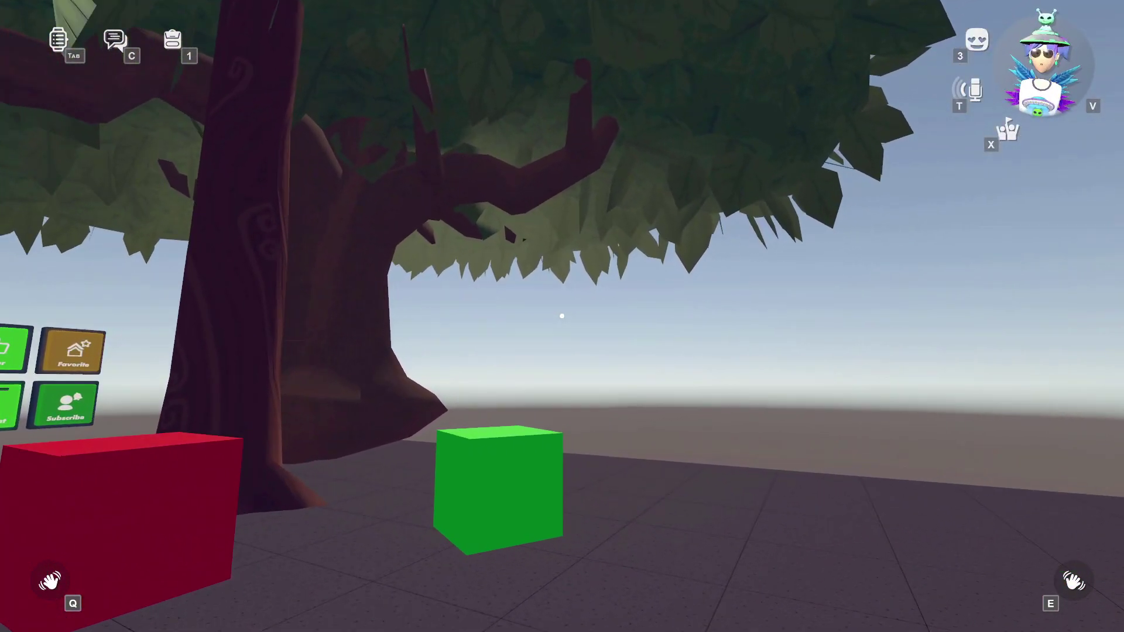
key("d")
key("a")
key("d")
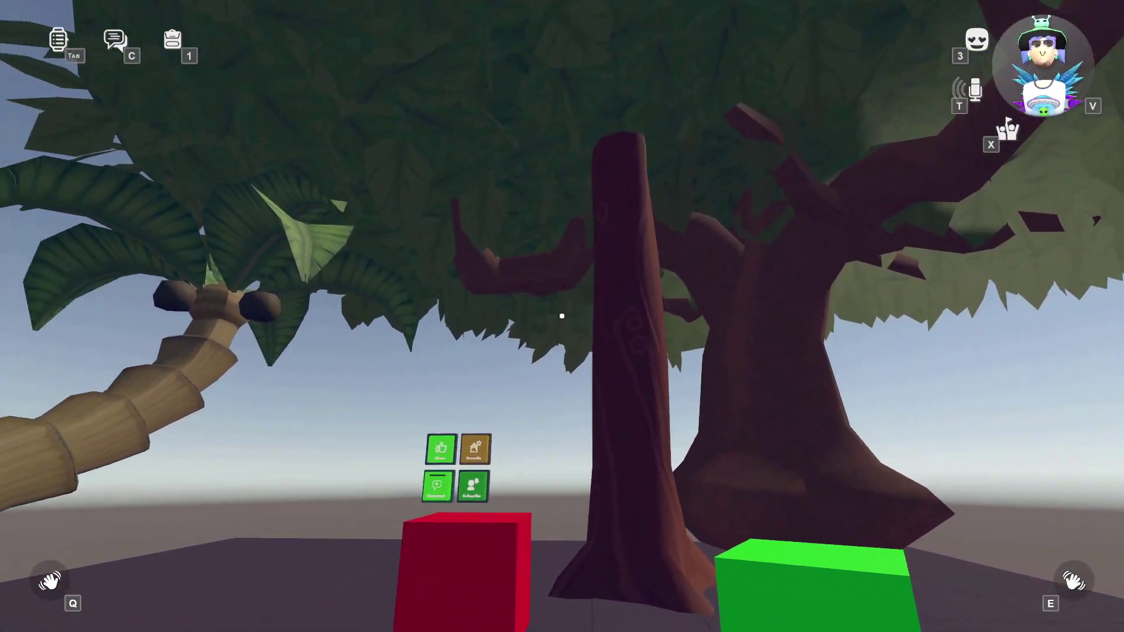
key("w")
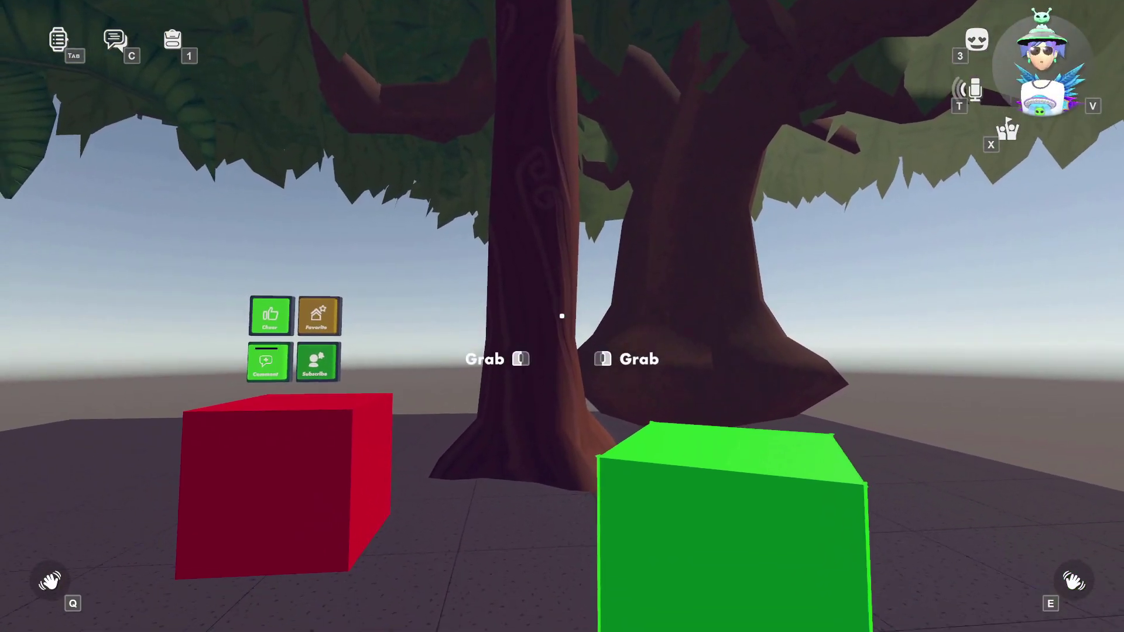
key("s")
key("w")
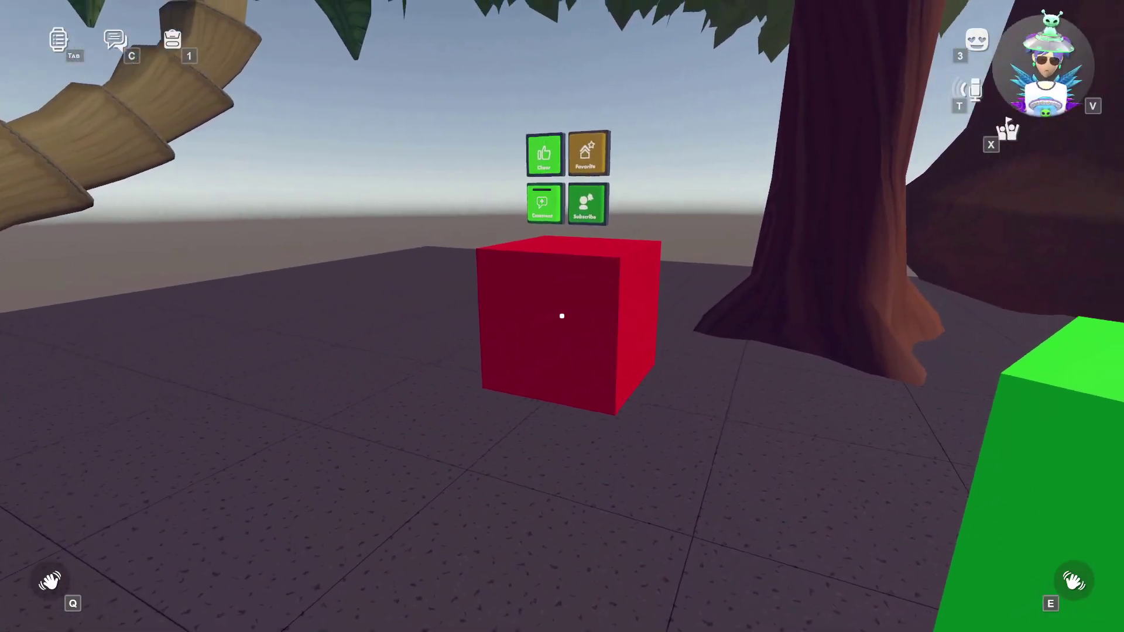
key("w")
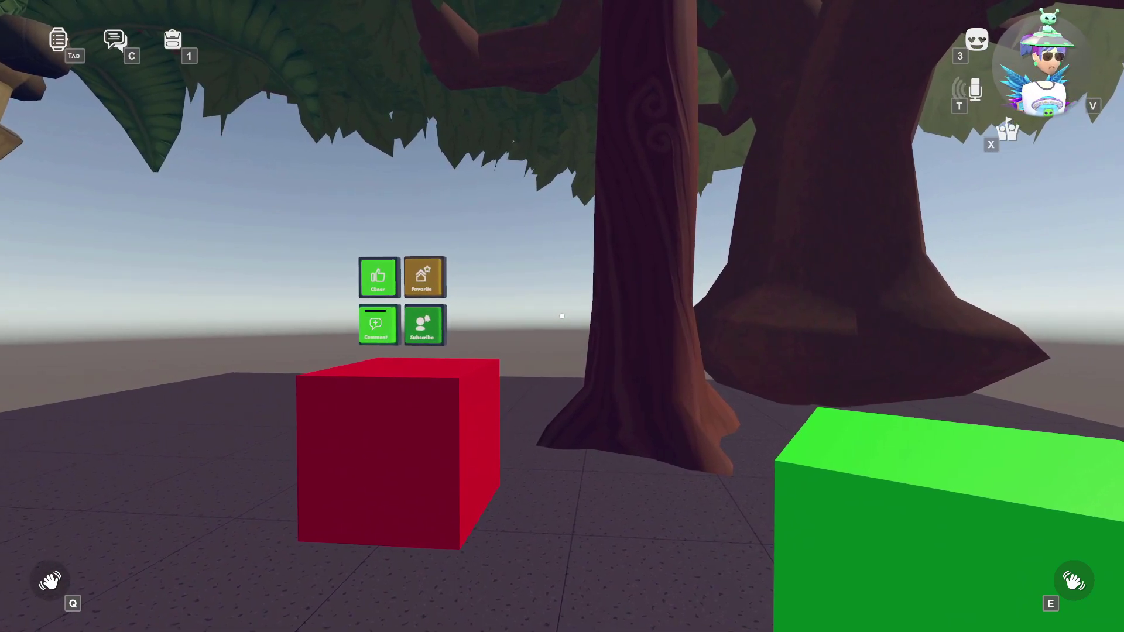
key("Tab")
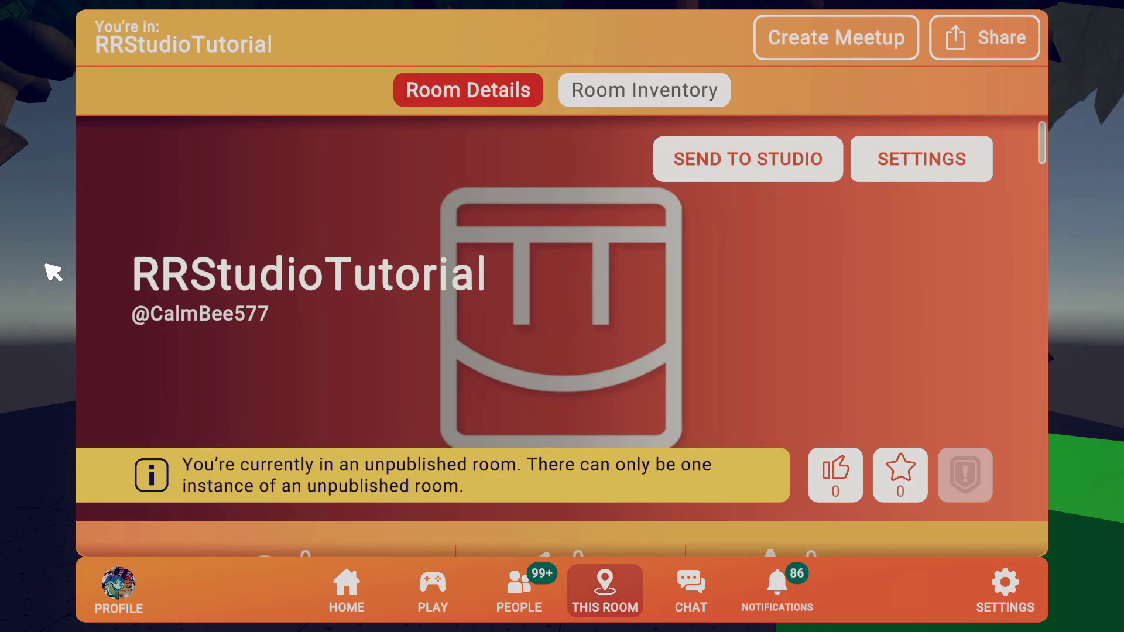
key("Tab")
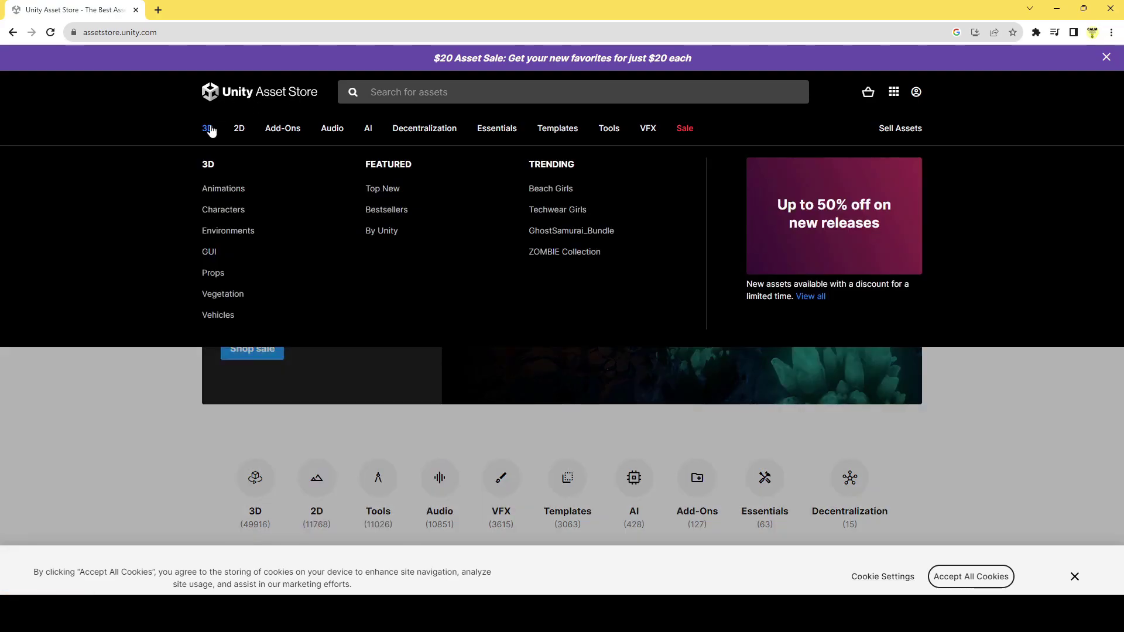
Switch to the Unity Asset Store in the browser and filter the 3D category to Free Assets.
left_click(210, 129)
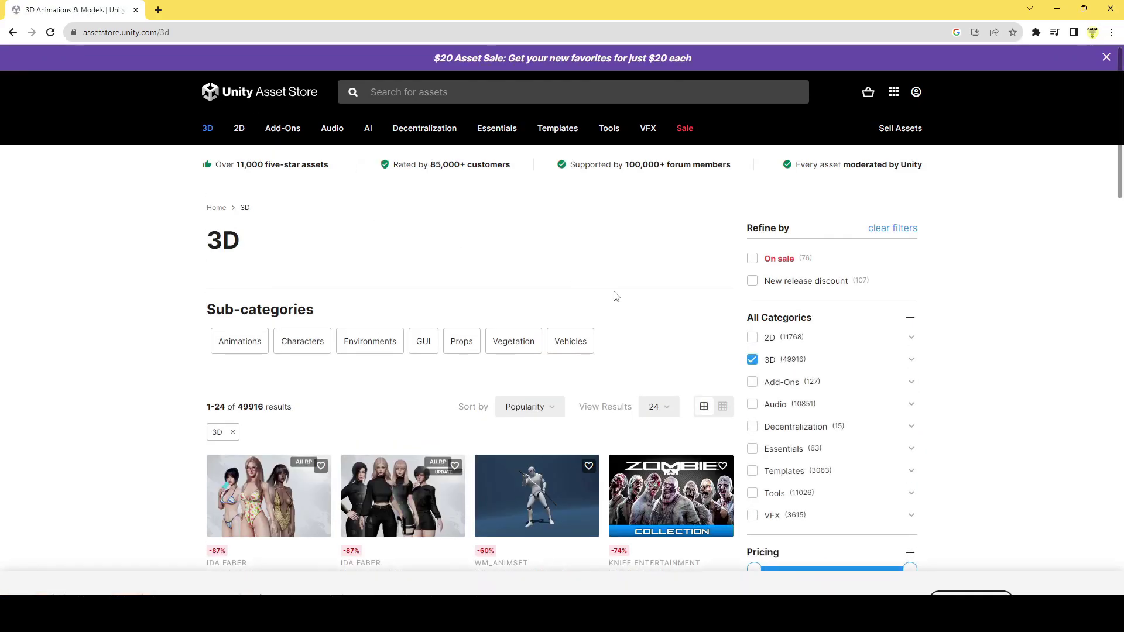
scroll(793, 387, "down", 4)
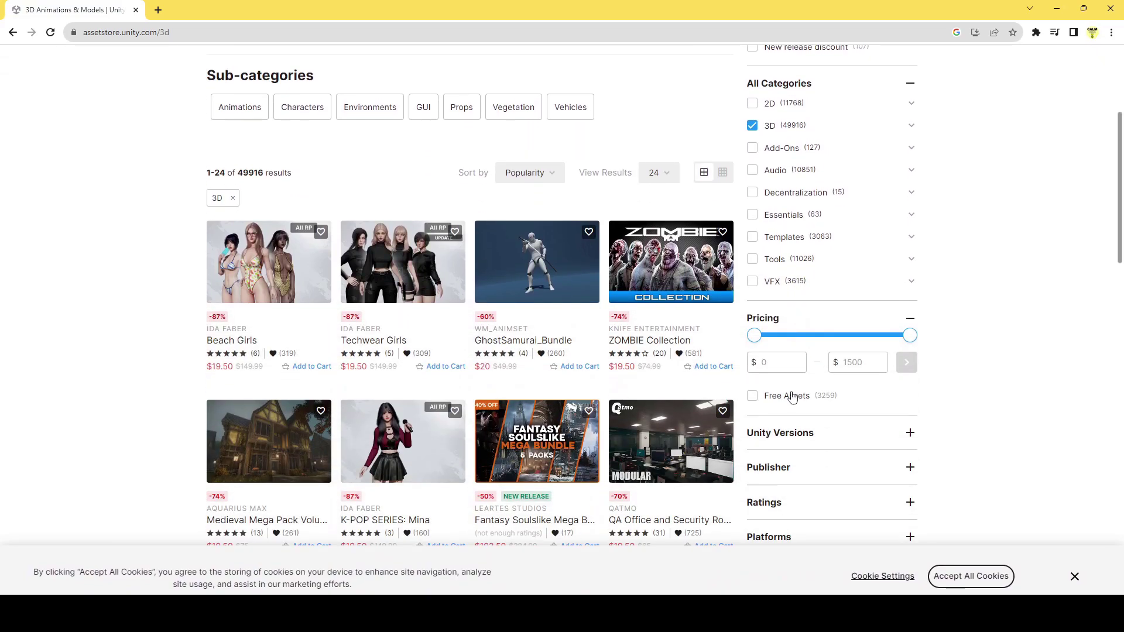
left_click(785, 397)
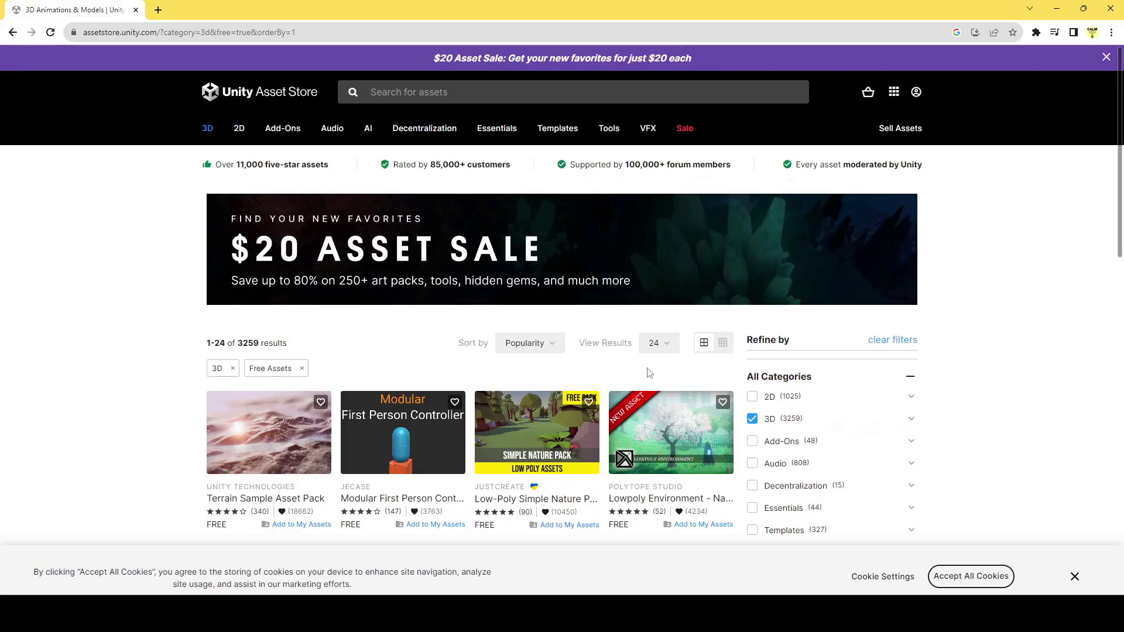
Browse the free 3D assets and open the Mini Simple Characters | Skeleton | Free Demo page.
scroll(566, 359, "down", 2)
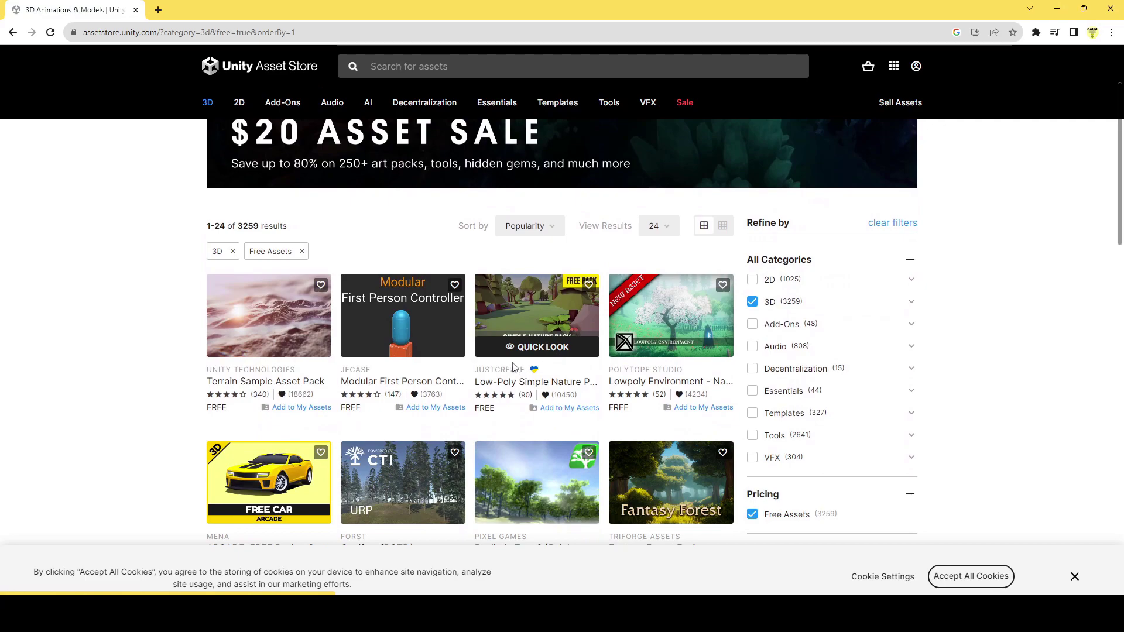
scroll(511, 367, "down", 1)
scroll(628, 413, "down", 1)
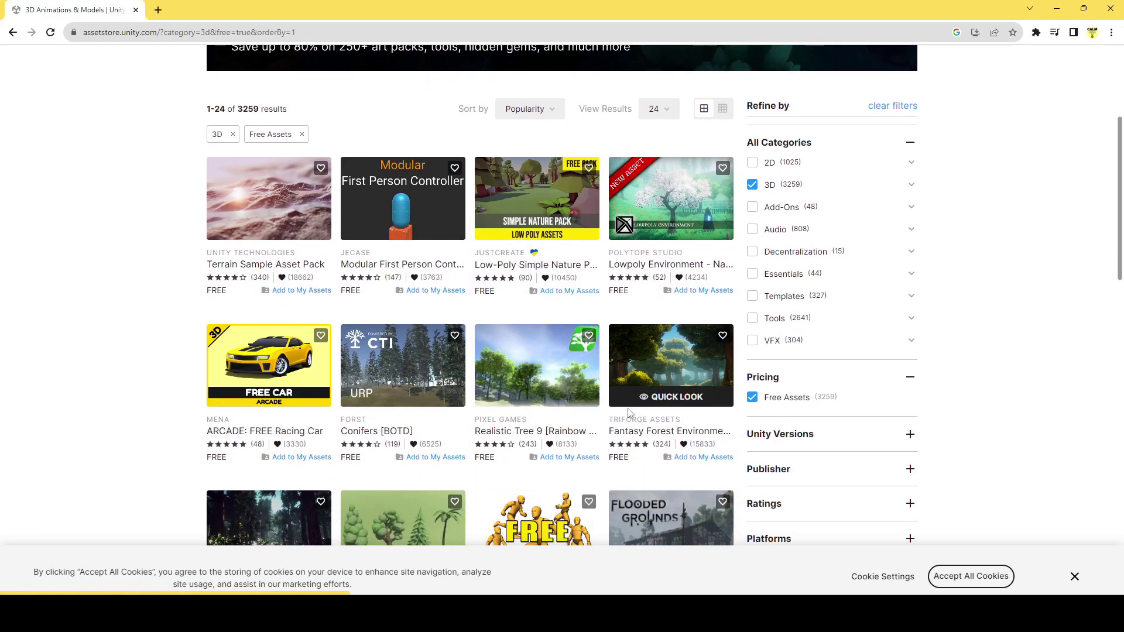
scroll(628, 412, "down", 2)
scroll(533, 381, "down", 2)
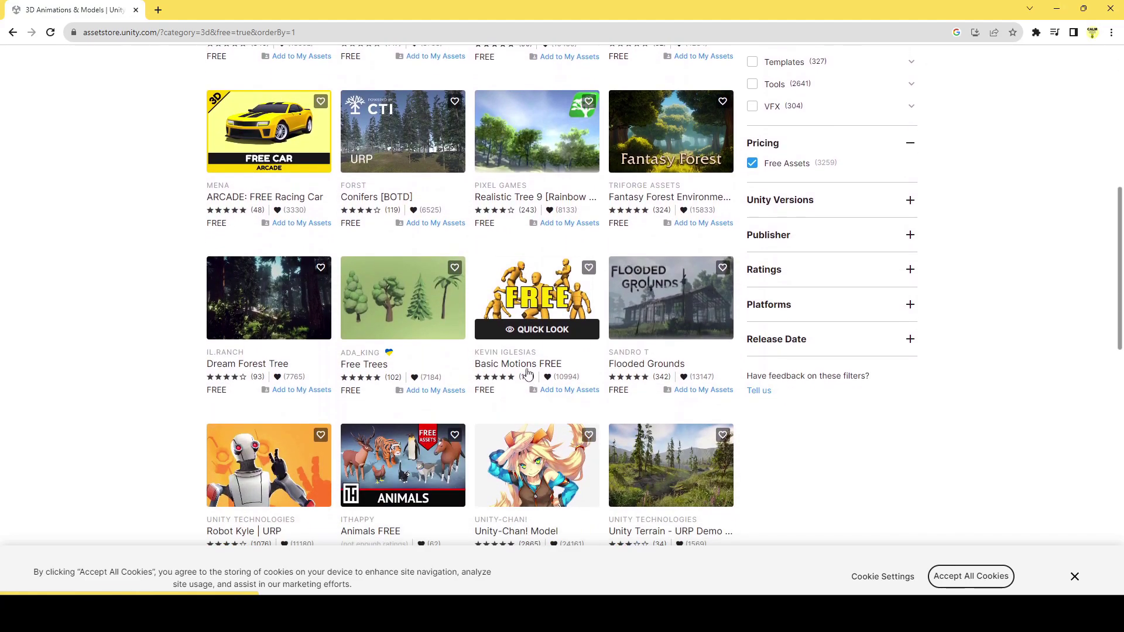
scroll(448, 366, "down", 3)
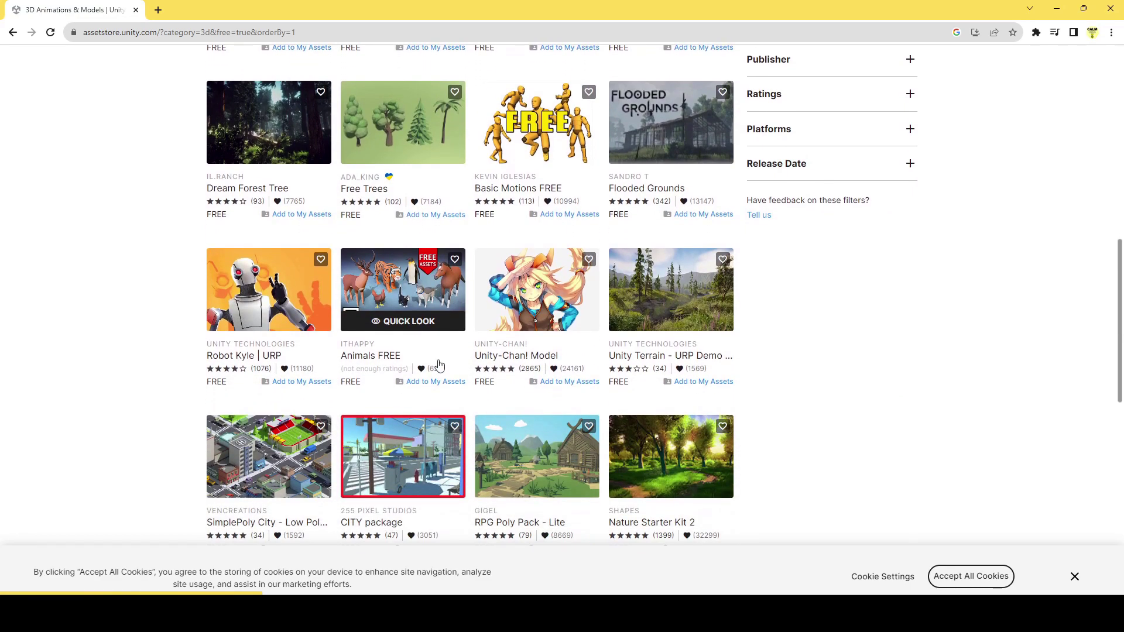
scroll(439, 366, "down", 1)
scroll(340, 402, "down", 2)
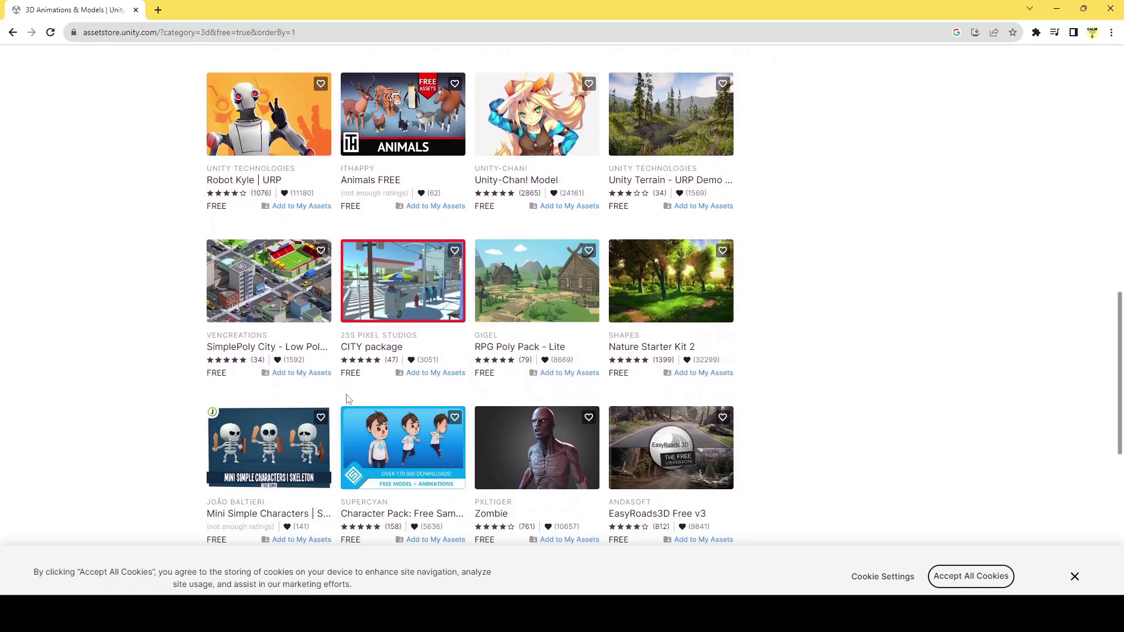
scroll(340, 401, "down", 1)
left_click(269, 381)
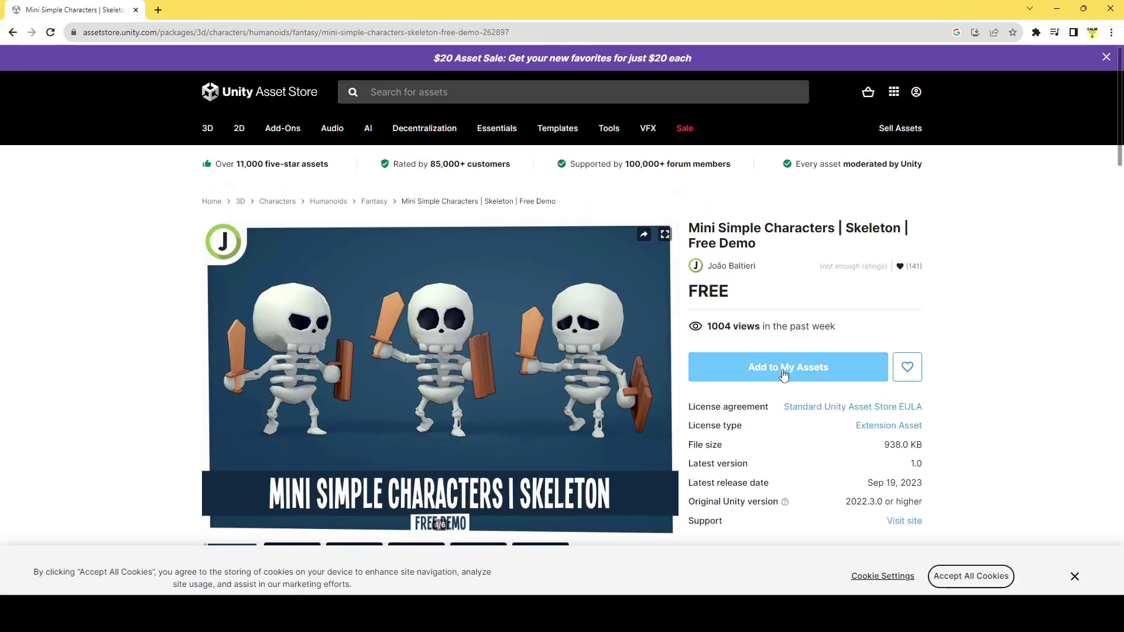
Accept all cookies and add the skeleton demo to My Assets, agreeing to the Asset Store terms and EULA.
left_click(971, 577)
left_click(832, 378)
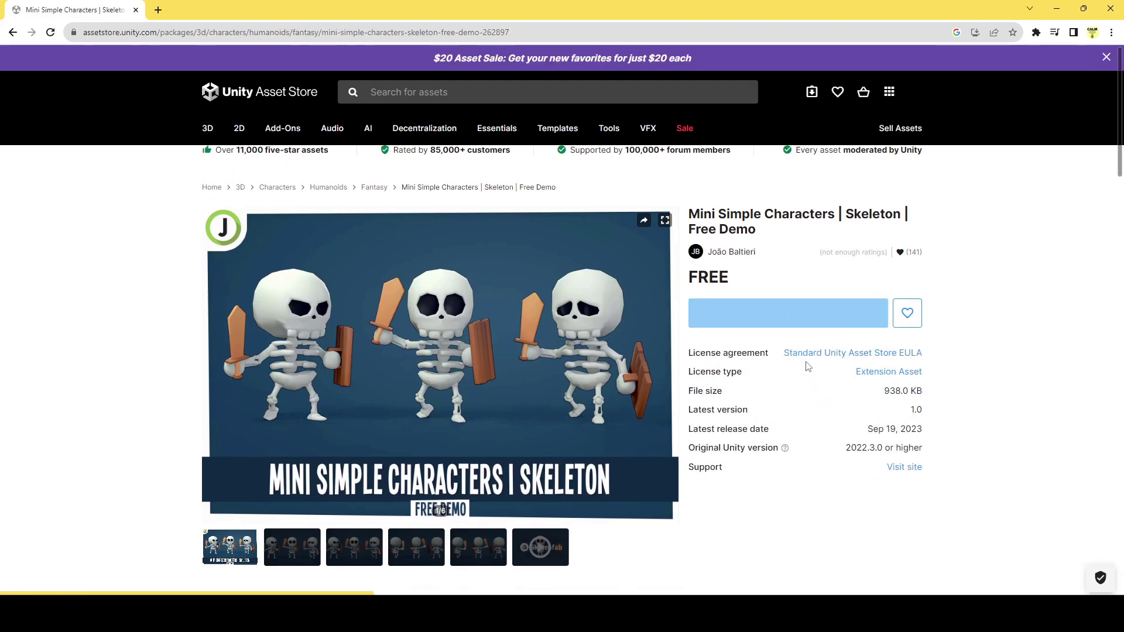
left_click(800, 336)
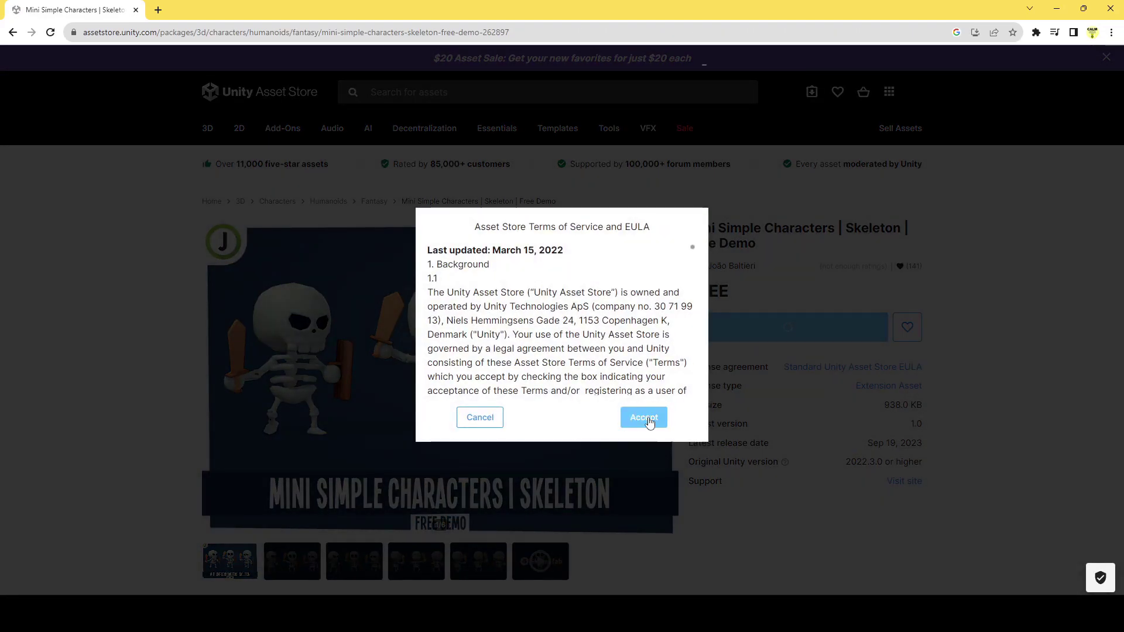
left_click(653, 422)
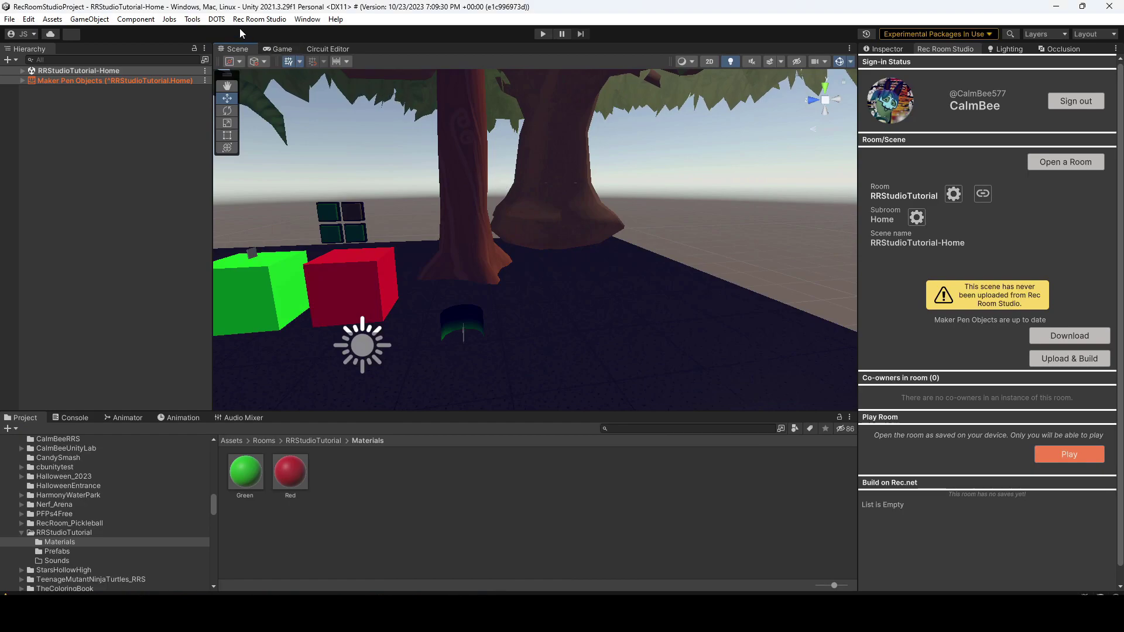
Switch to the Unity editor and show My Assets in the Package Manager.
left_click(306, 18)
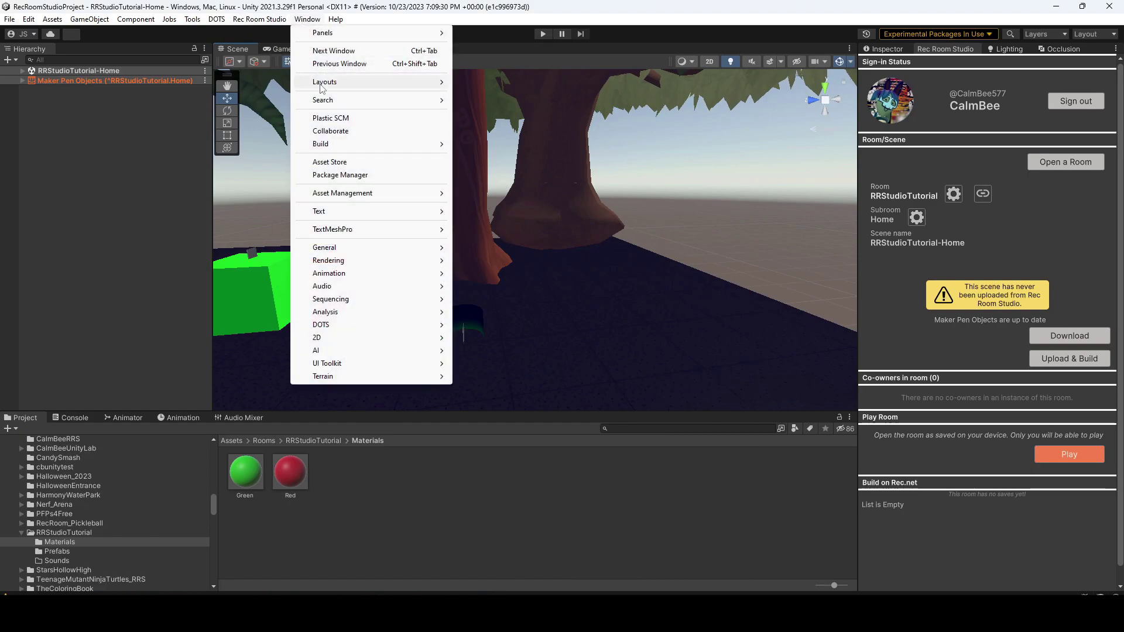
left_click(340, 175)
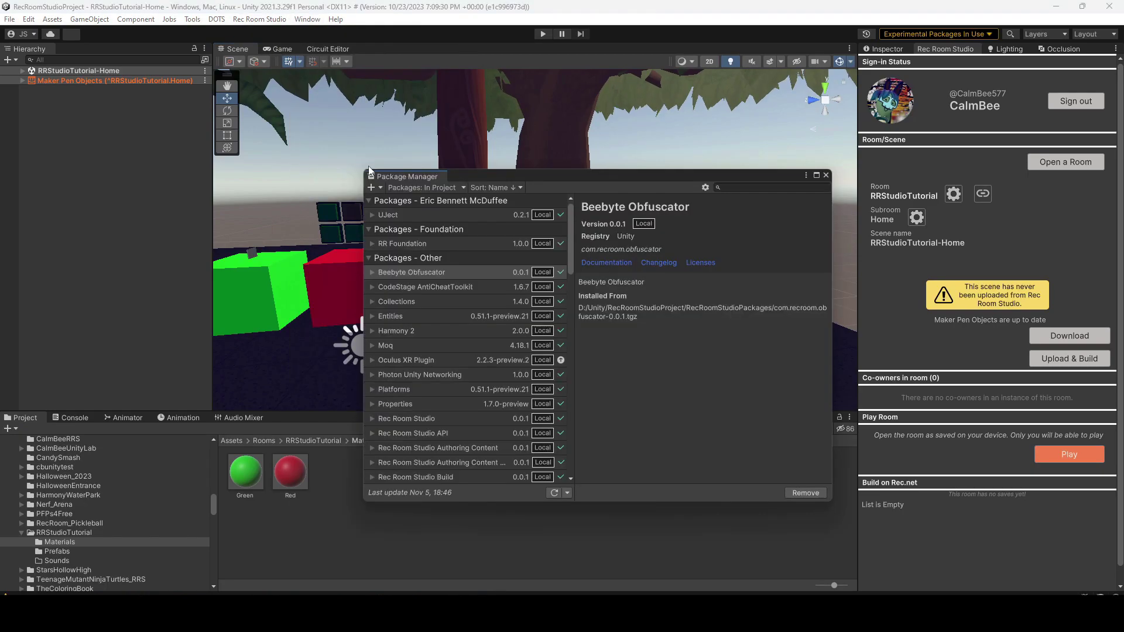
scroll(480, 292, "down", 6)
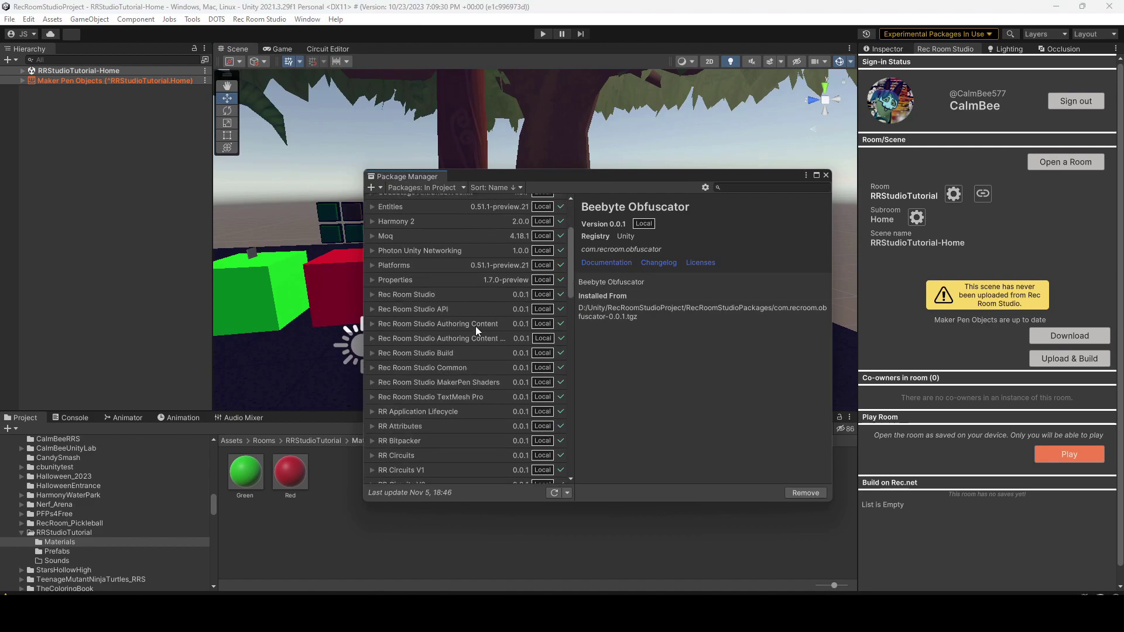
scroll(474, 383, "down", 5)
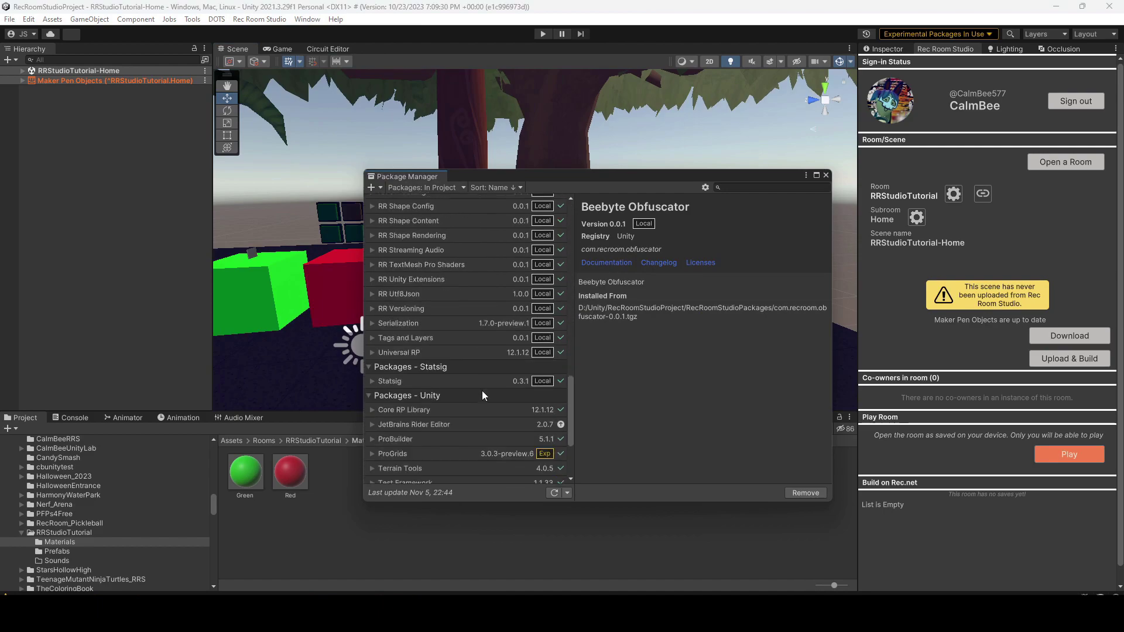
scroll(445, 388, "up", 5)
scroll(427, 349, "up", 10)
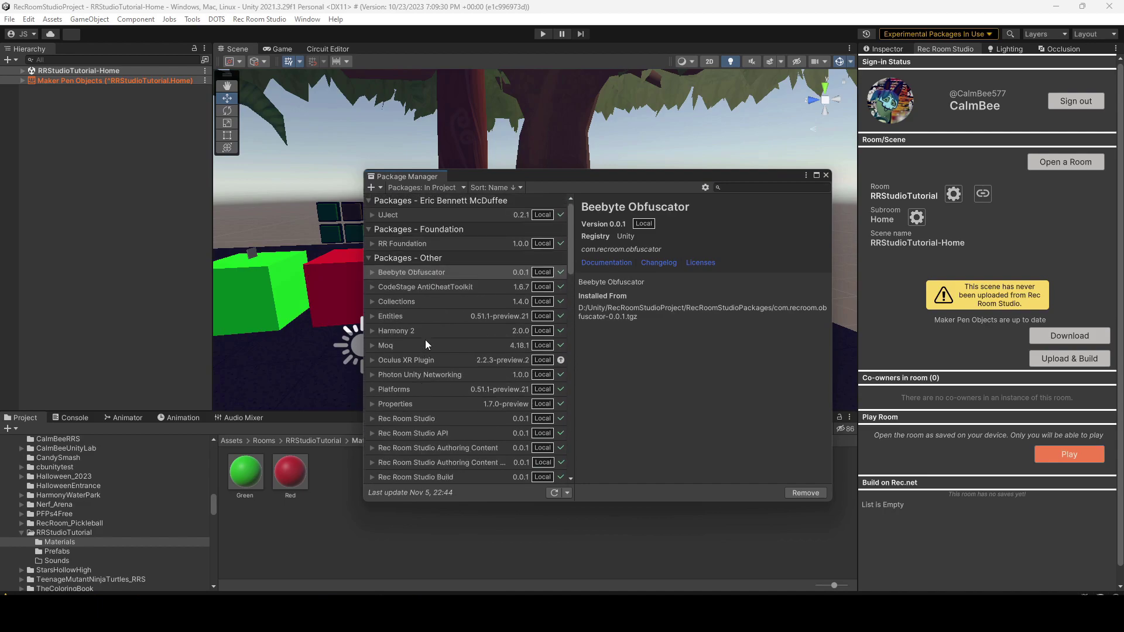
left_click(423, 187)
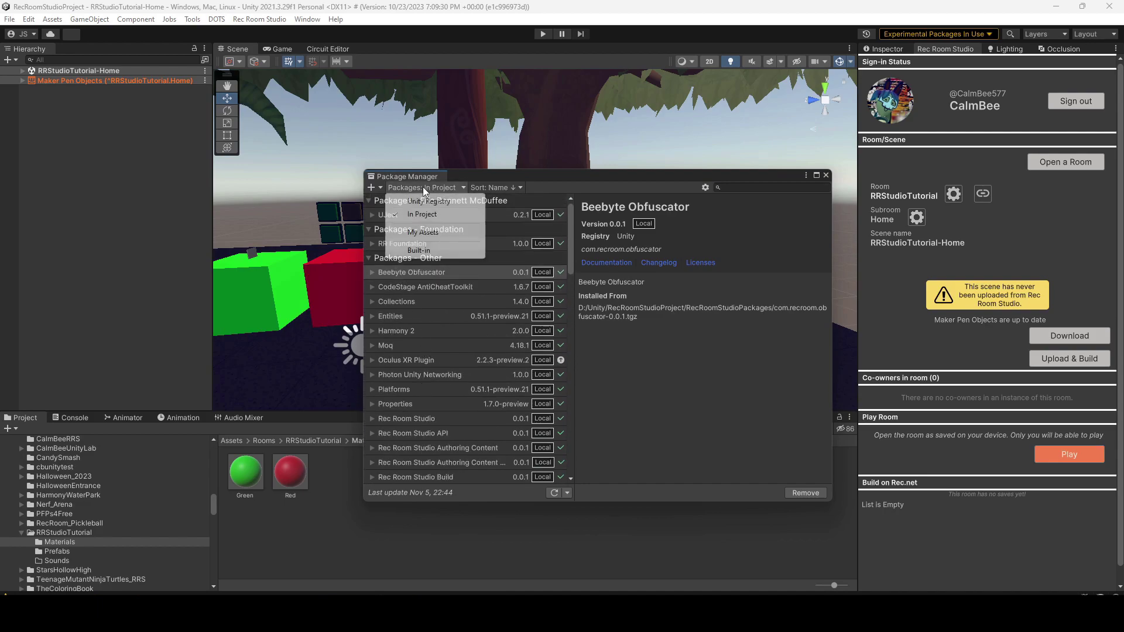
left_click(421, 232)
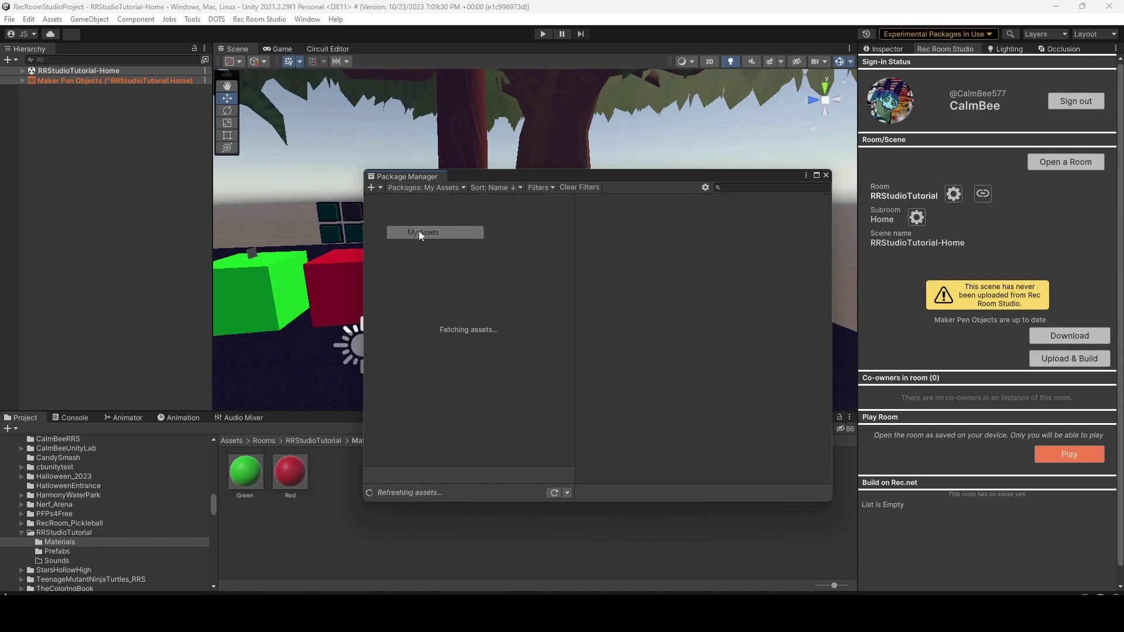
Search My Assets for "skeleton" and select the Mini Simple Characters | Skeleton | Free Demo package.
left_click(733, 187)
type("ske")
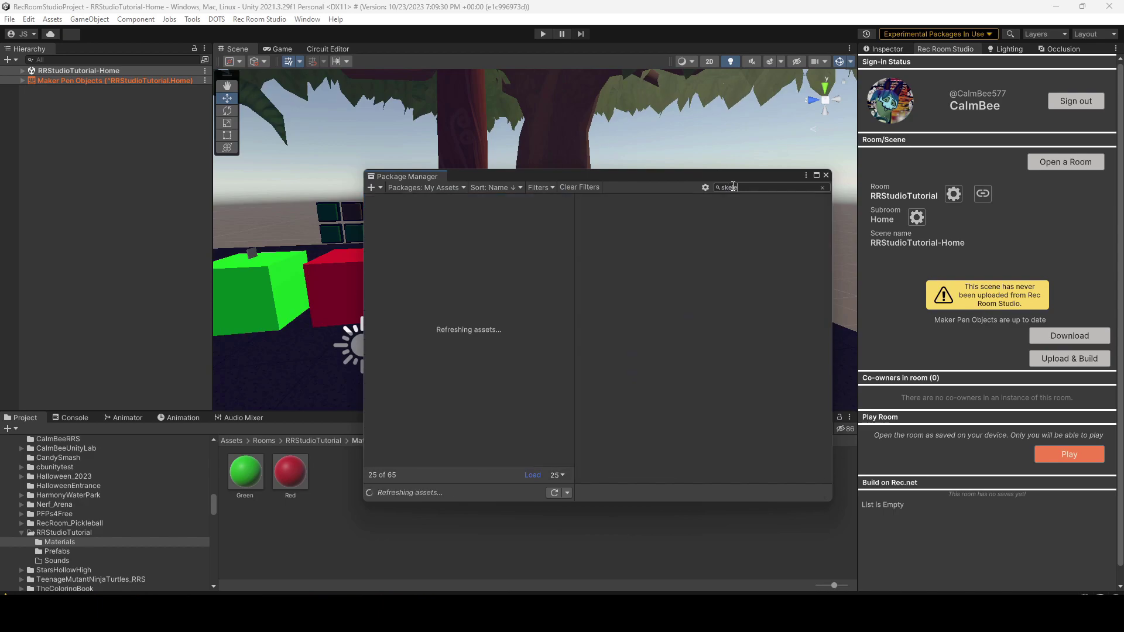
type("leton")
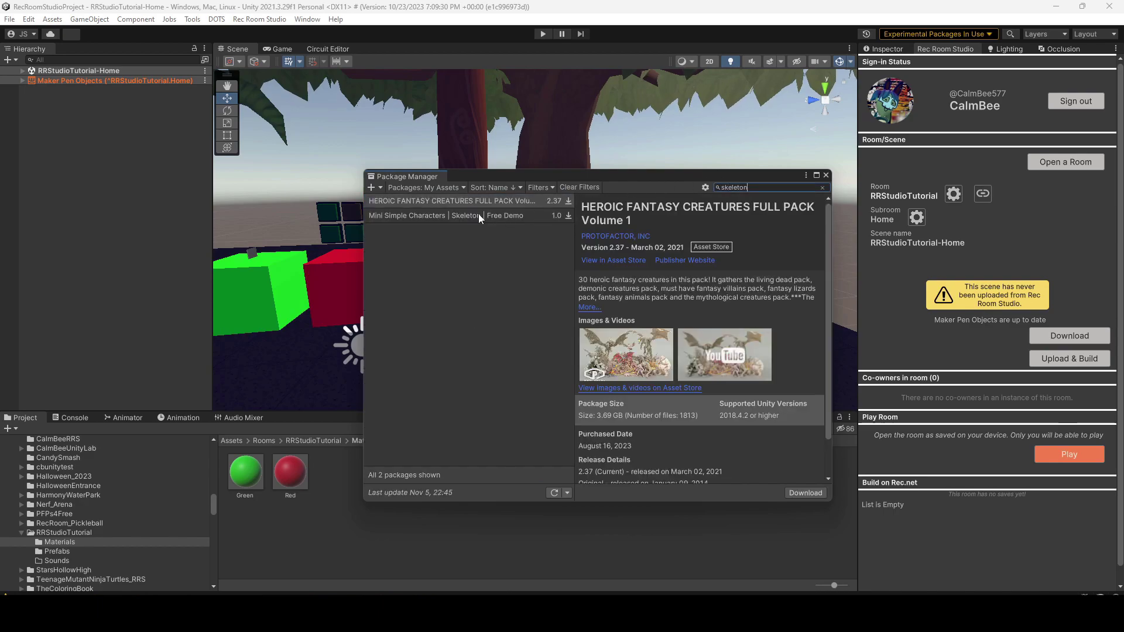
left_click(477, 216)
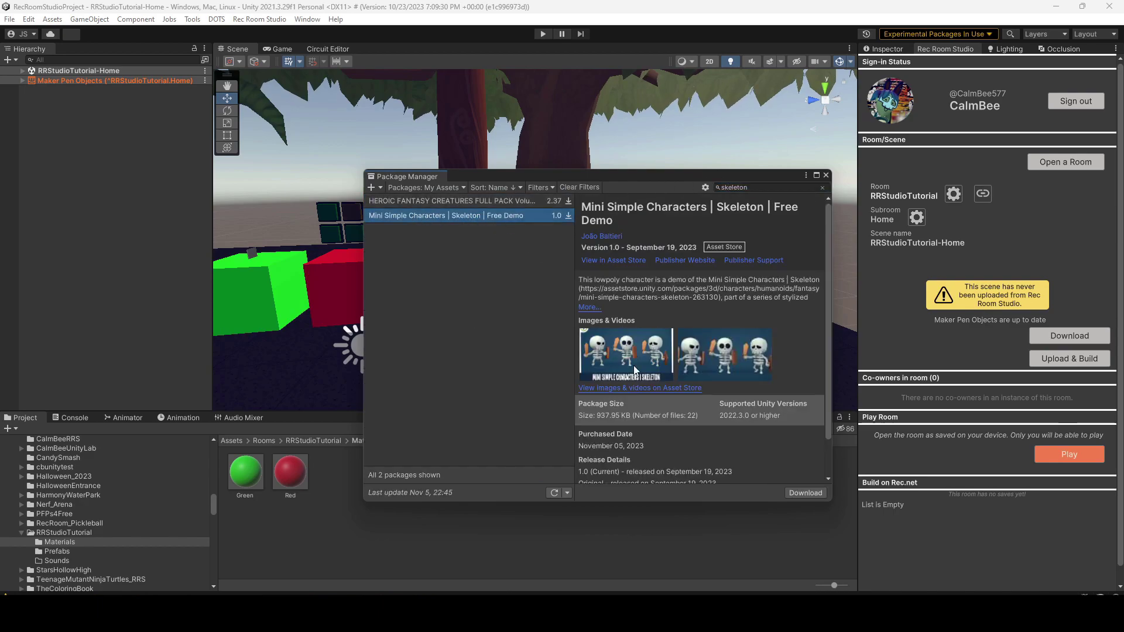
Download the Mini Simple Characters | Skeleton | Free Demo package and import all of its files into the project.
left_click(806, 494)
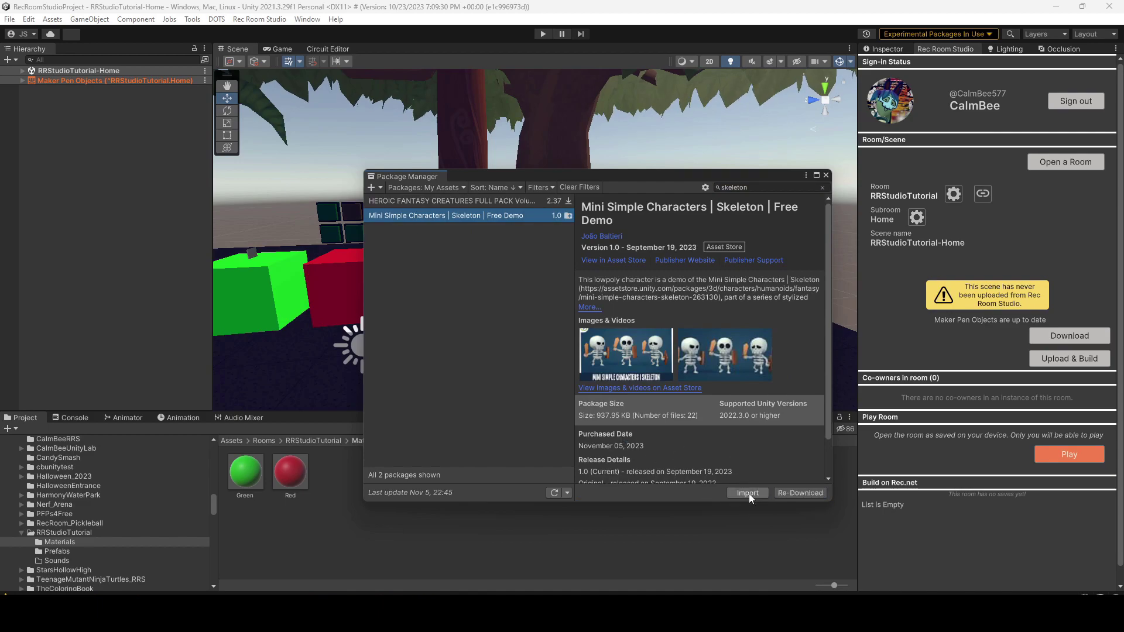
left_click(749, 493)
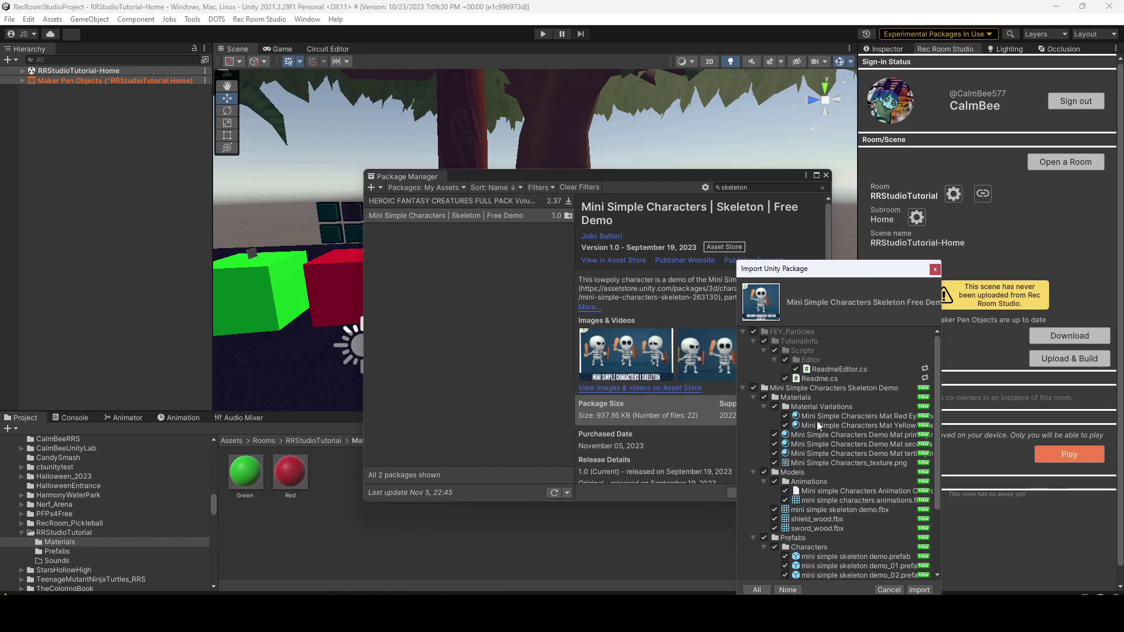
scroll(826, 430, "down", 5)
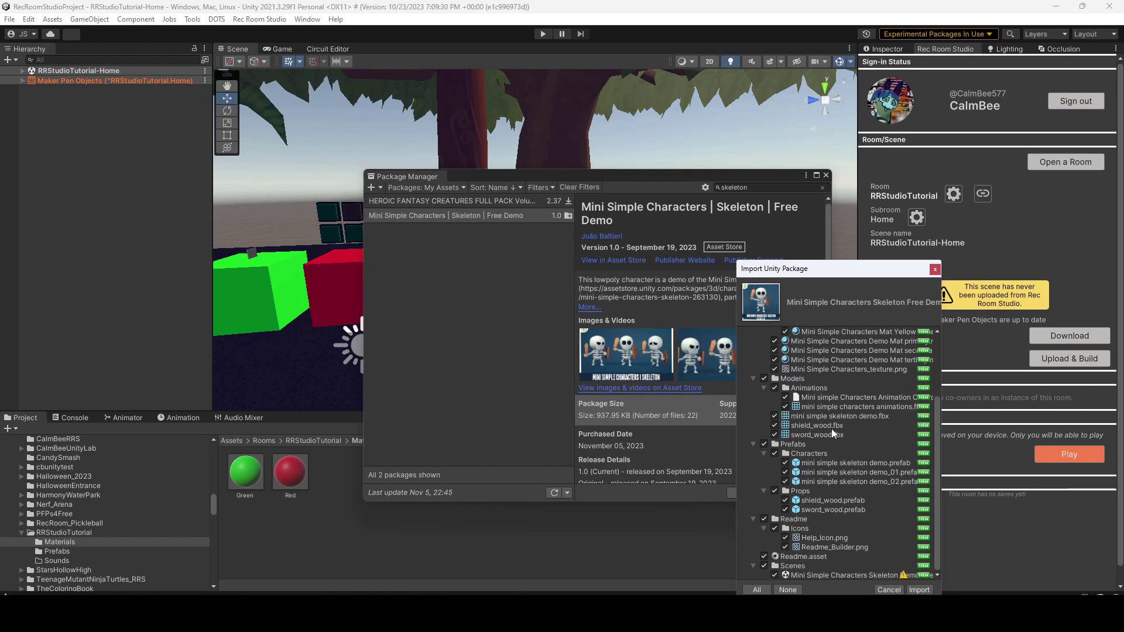
left_click(921, 590)
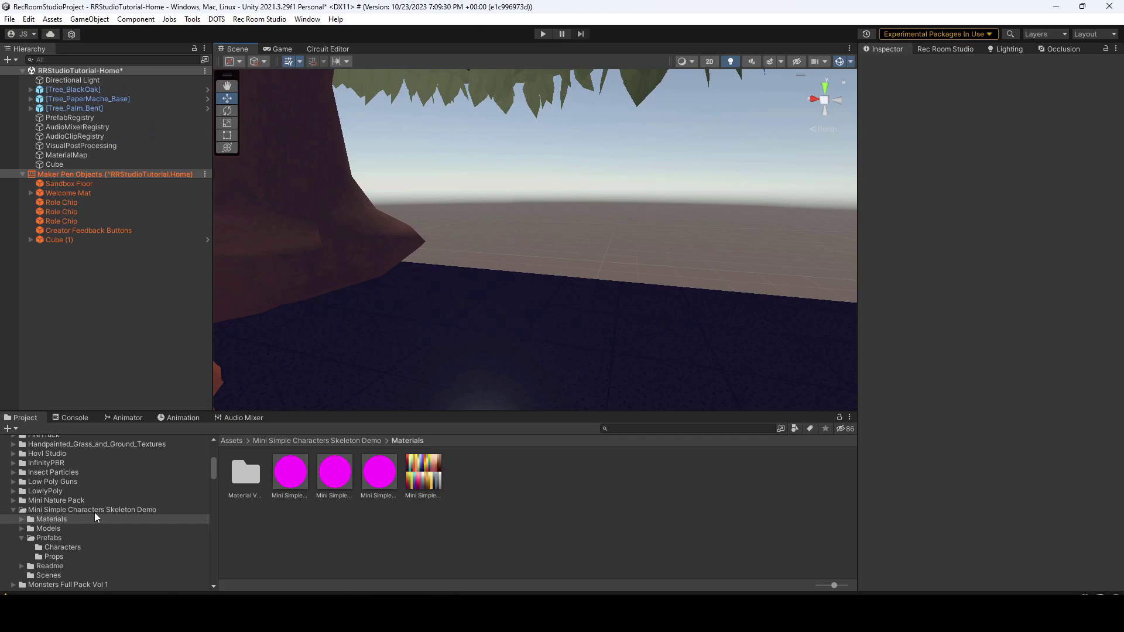
Place the shield_wood prefab from the skeleton demo's Props folder on the floor near the tree.
left_click(59, 549)
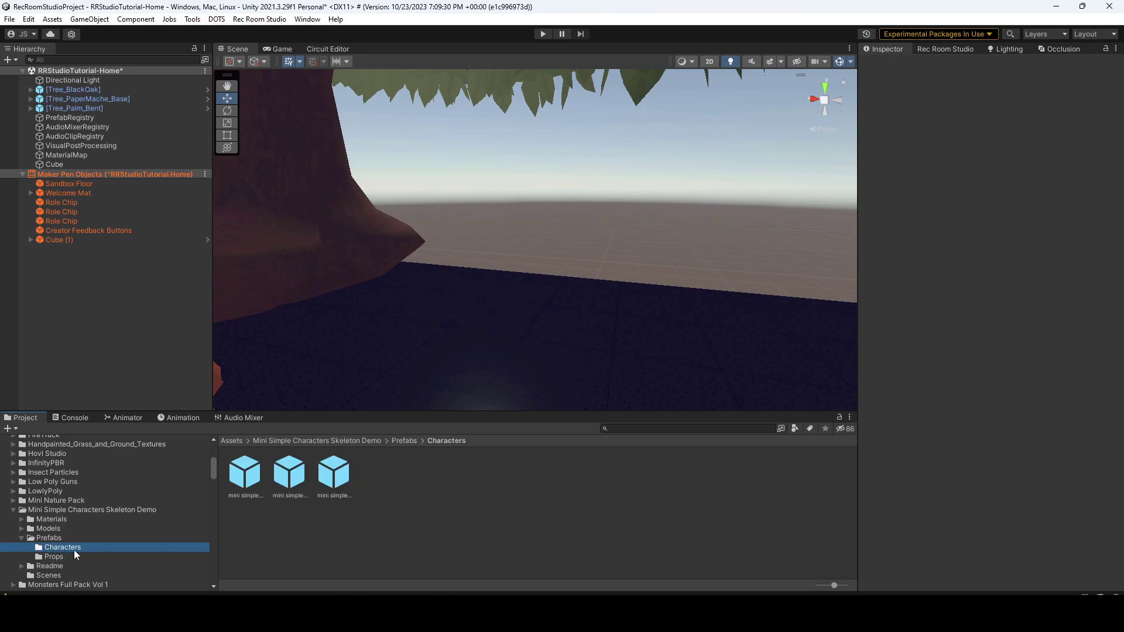
left_click(64, 556)
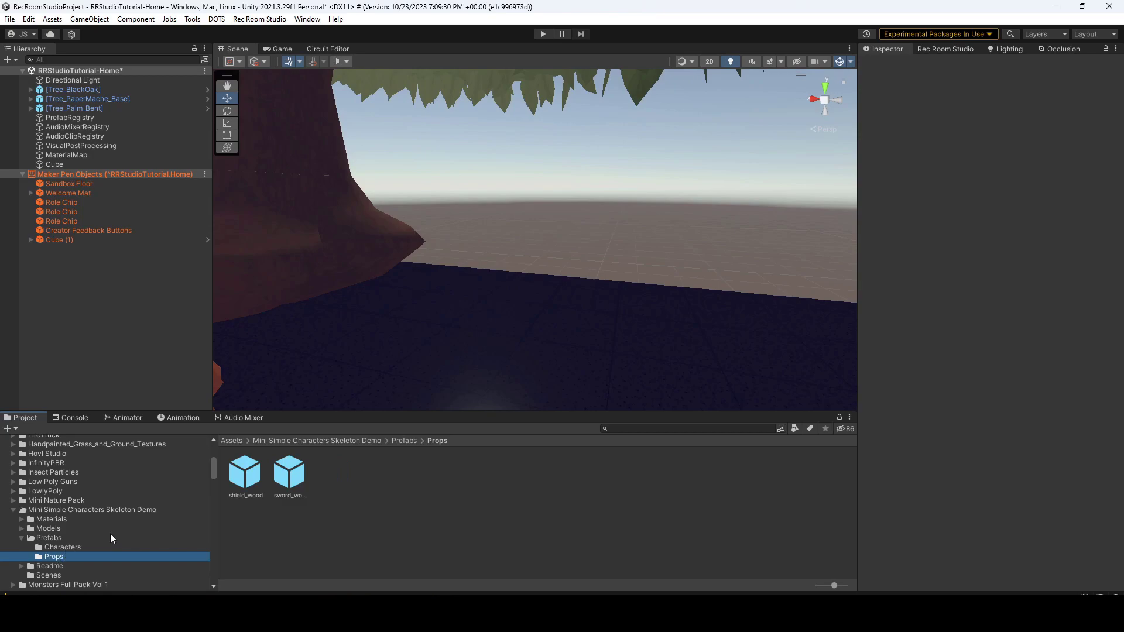
left_click_drag(233, 488, 395, 339)
left_click_drag(394, 294, 393, 259)
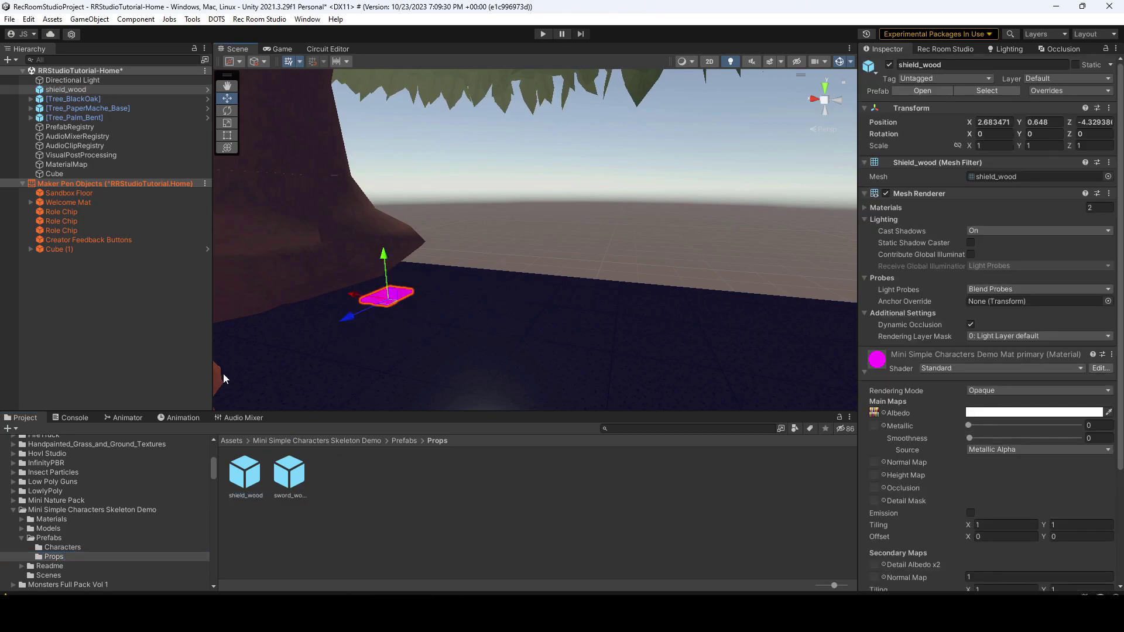
Place the mini simple skeleton demo character prefab in the scene beside the wooden shield and raise it above the floor.
left_click(63, 547)
left_click_drag(240, 477, 453, 332)
left_click_drag(450, 263, 448, 217)
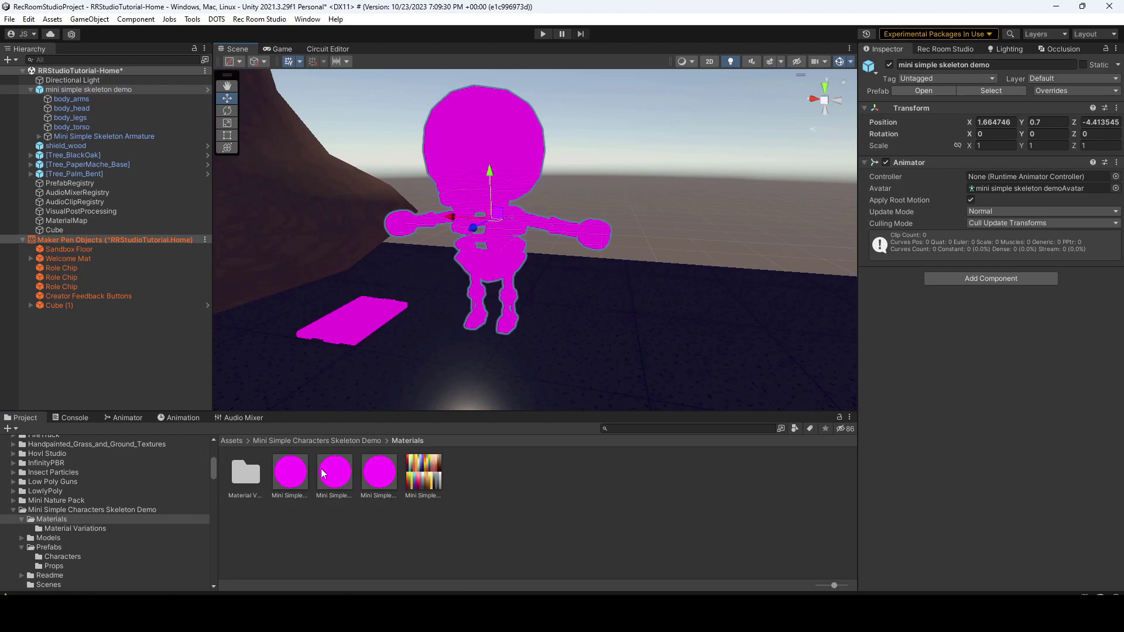
Convert the three pink built-in materials in the skeleton demo's Materials folder to URP.
left_click(292, 472)
left_click(335, 472, "ctrl")
left_click(379, 472, "ctrl")
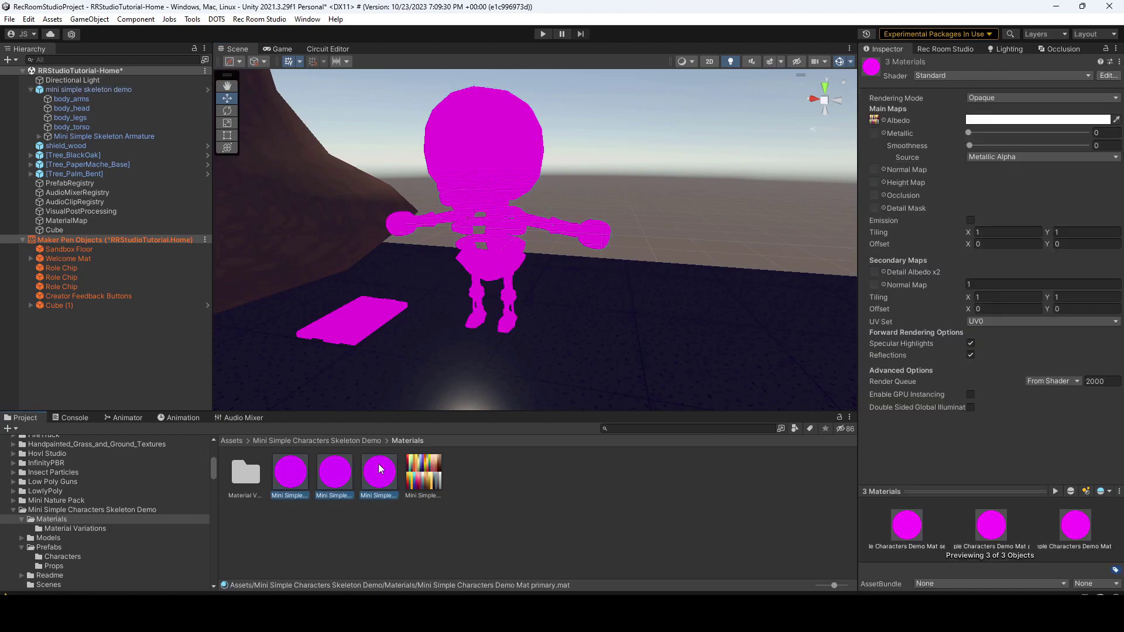
left_click(28, 19)
mouse_move(117, 483)
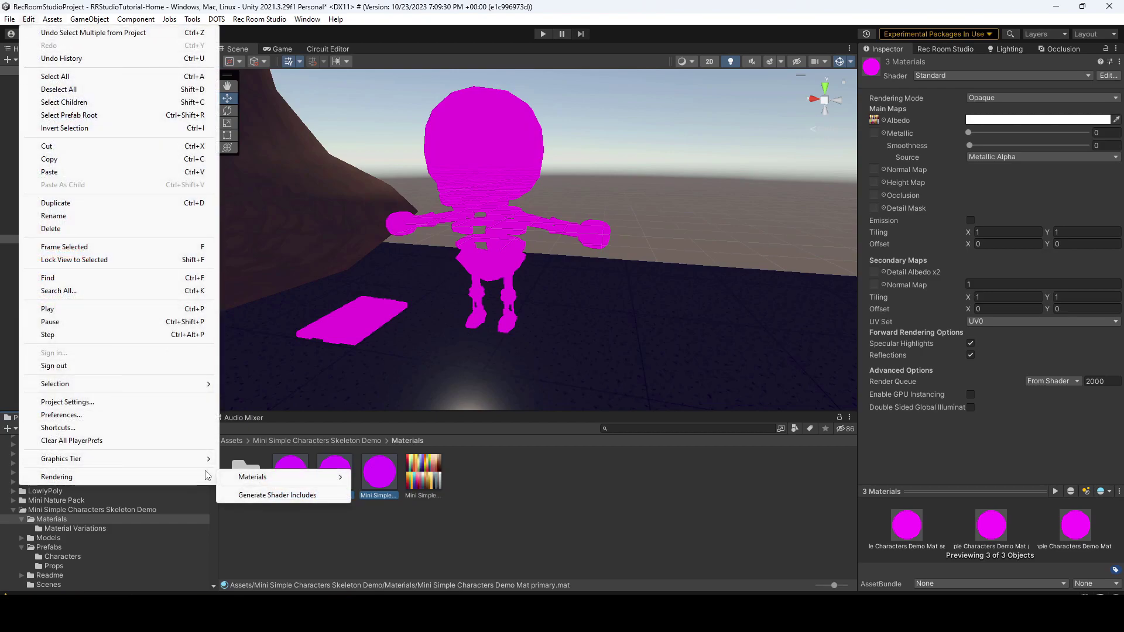
mouse_move(304, 477)
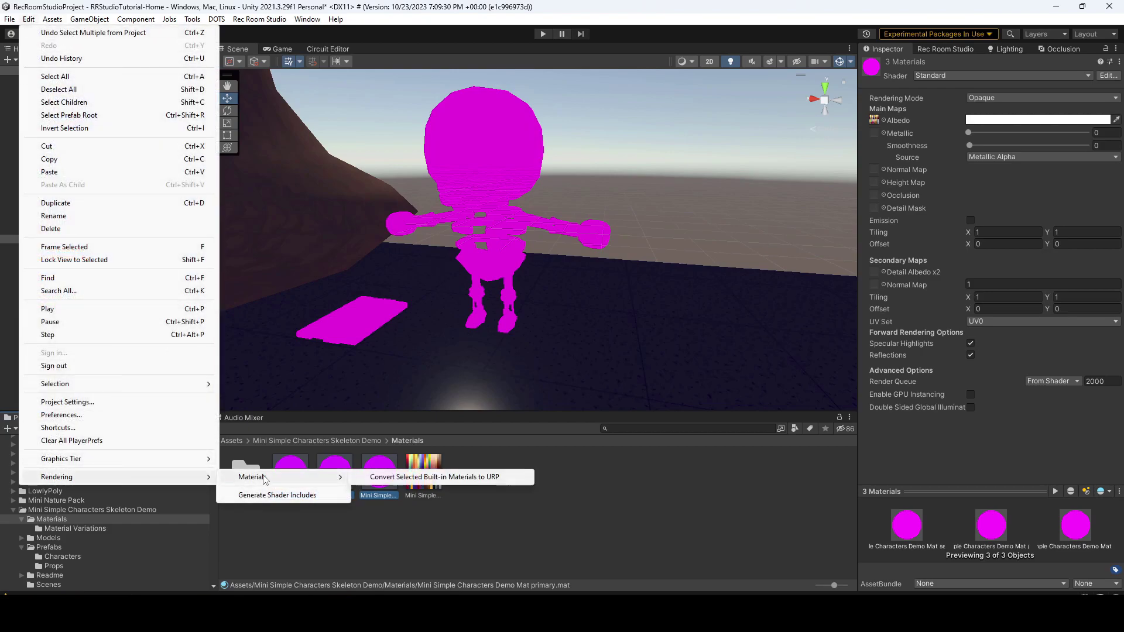
left_click(421, 477)
left_click(602, 333)
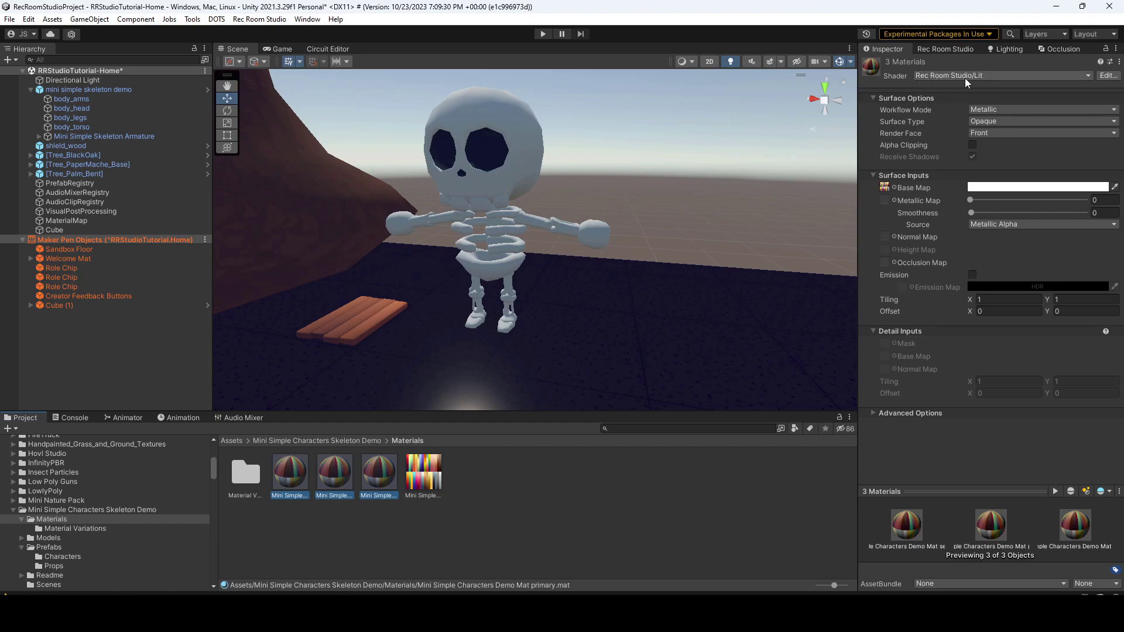
Collapse the skeleton demo's asset folder and open the Prefabs folder of the RRStudioTutorial room.
right_click_drag(700, 246, 623, 257)
middle_click_drag(623, 257, 571, 253)
scroll(591, 257, "down", 5)
scroll(571, 253, "up", 3)
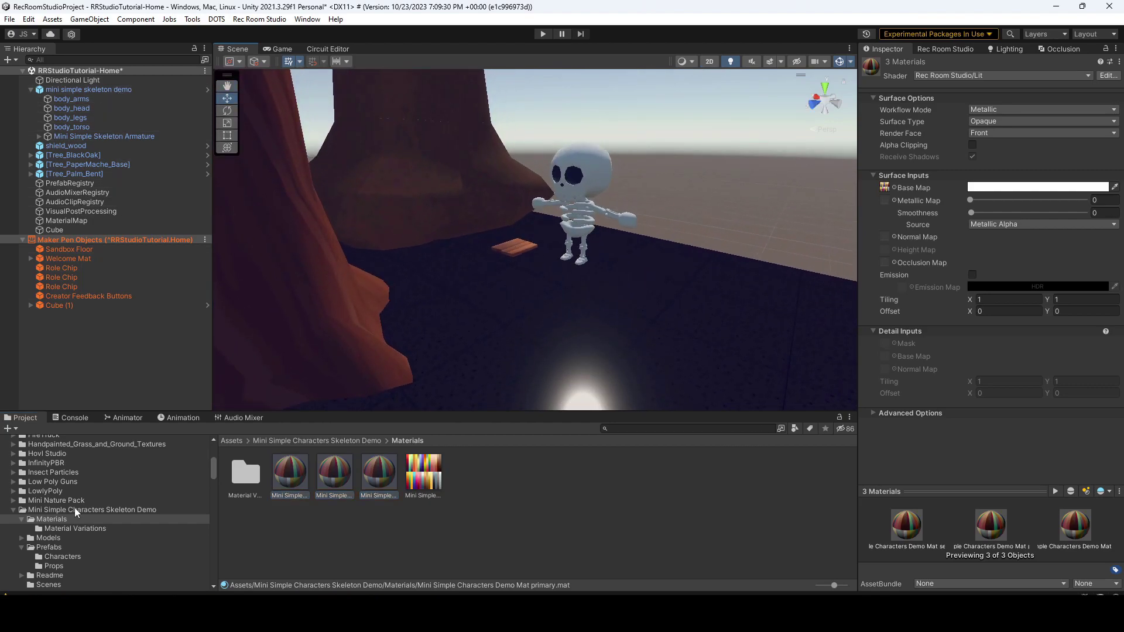
left_click(13, 510)
scroll(59, 511, "down", 5)
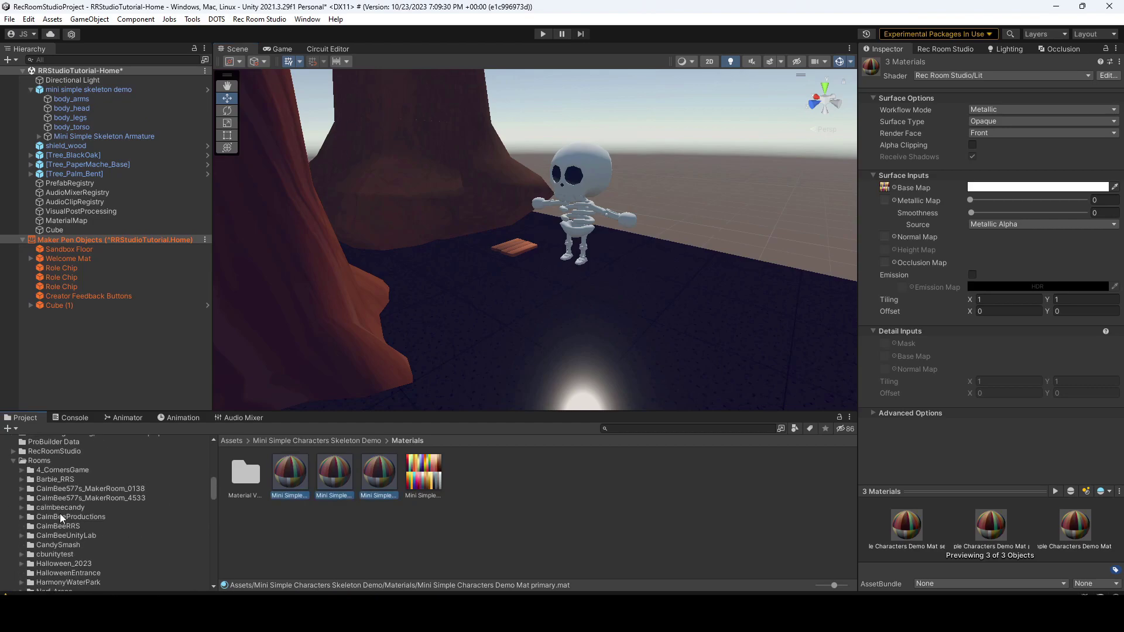
scroll(60, 516, "down", 5)
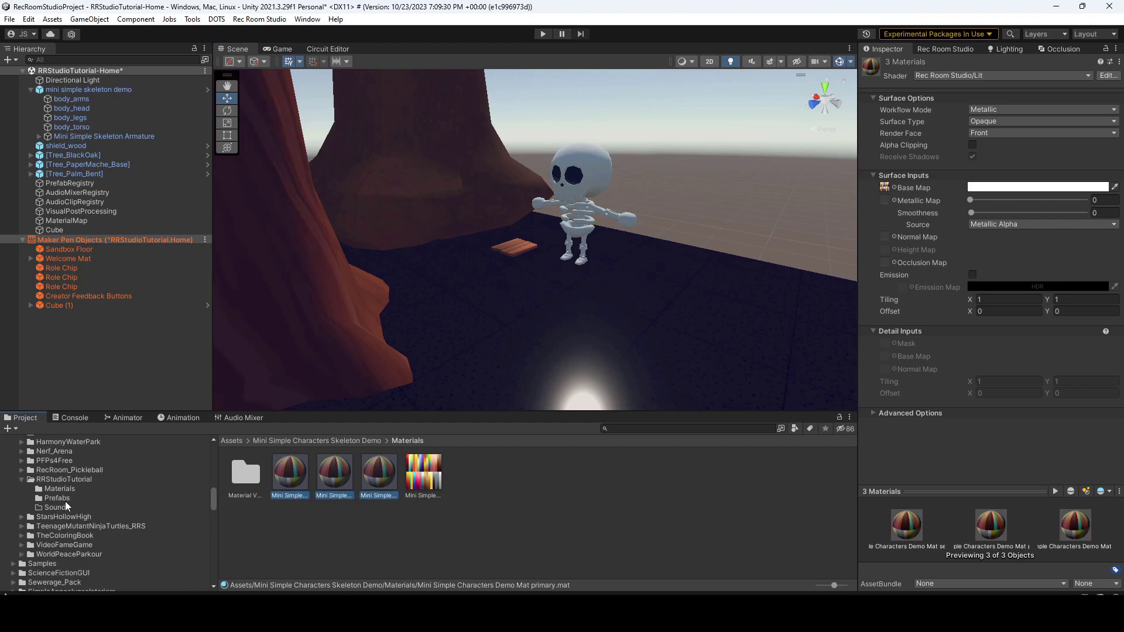
left_click(65, 499)
Unpack the mini simple skeleton demo object and save it as a new prefab in the room's Prefabs folder.
left_click(62, 90)
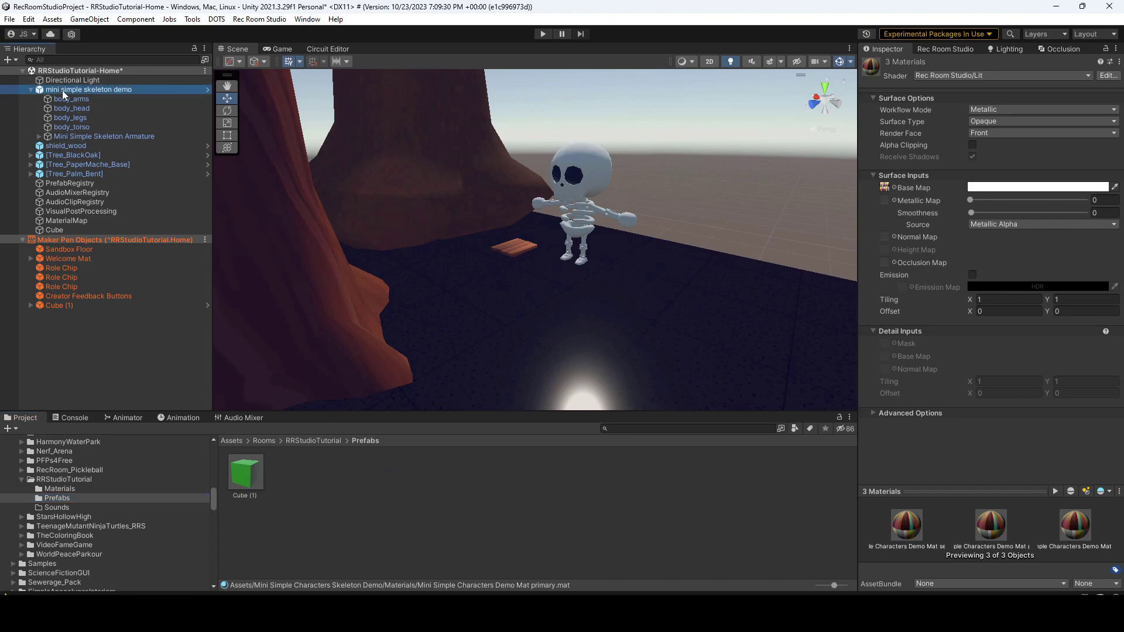
right_click(62, 90)
mouse_move(162, 259)
left_click(234, 318)
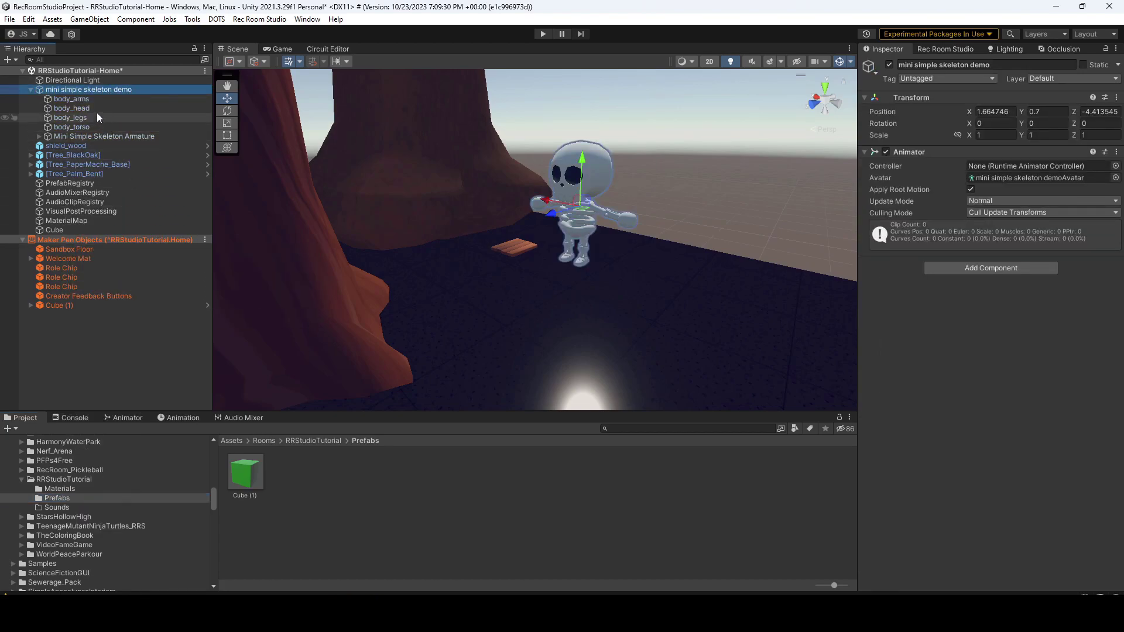
left_click_drag(86, 91, 301, 493)
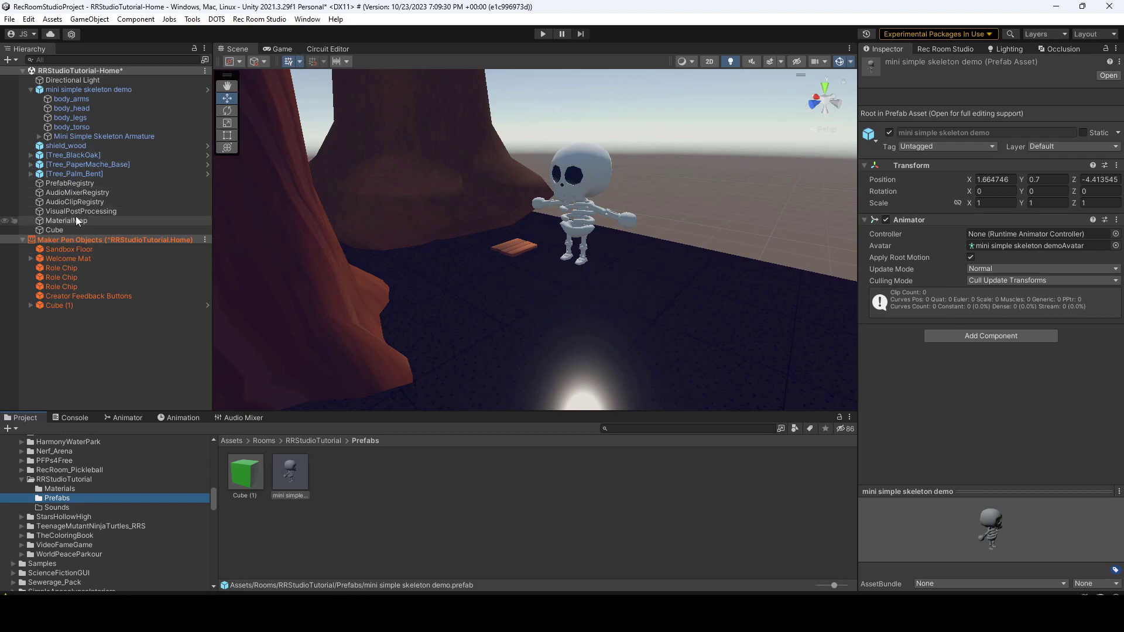
Open the skeleton prefab for editing and add a Rec Room Object component to its root.
left_click(132, 90)
left_click(939, 90)
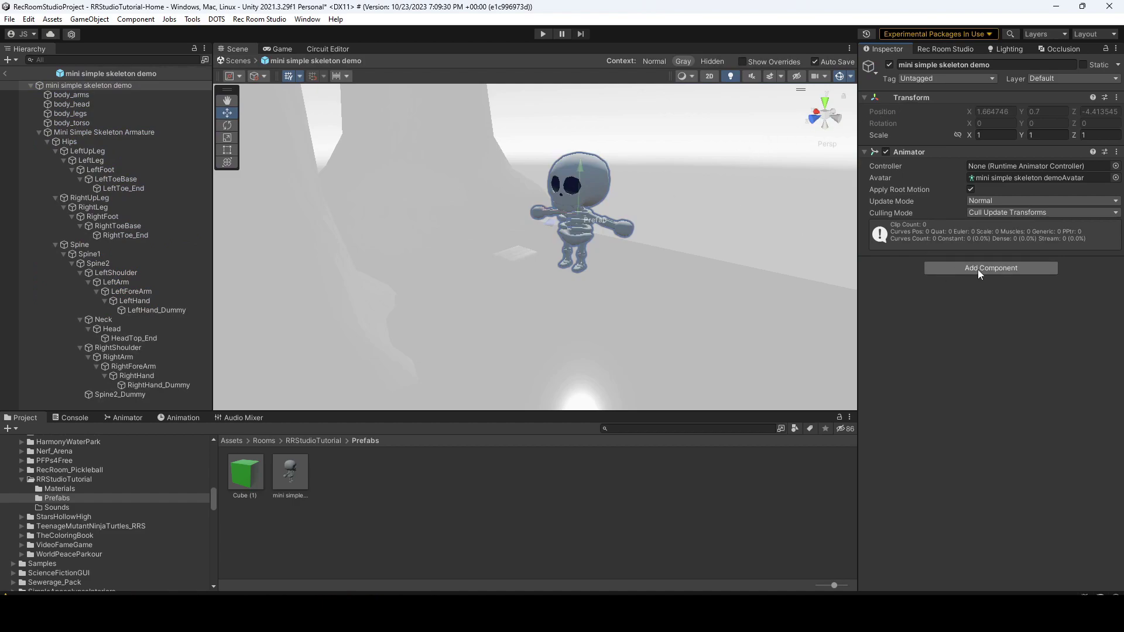
left_click(978, 269)
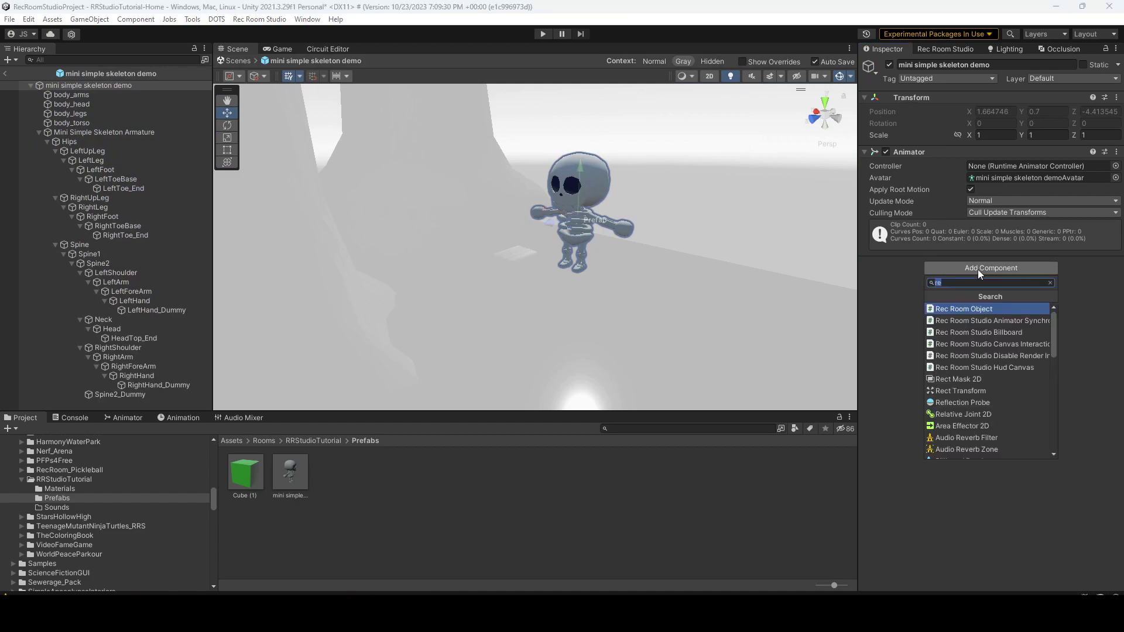
left_click(981, 306)
Add a convex Mesh Collider to the skeleton prefab and return to the room scene.
left_click(971, 515)
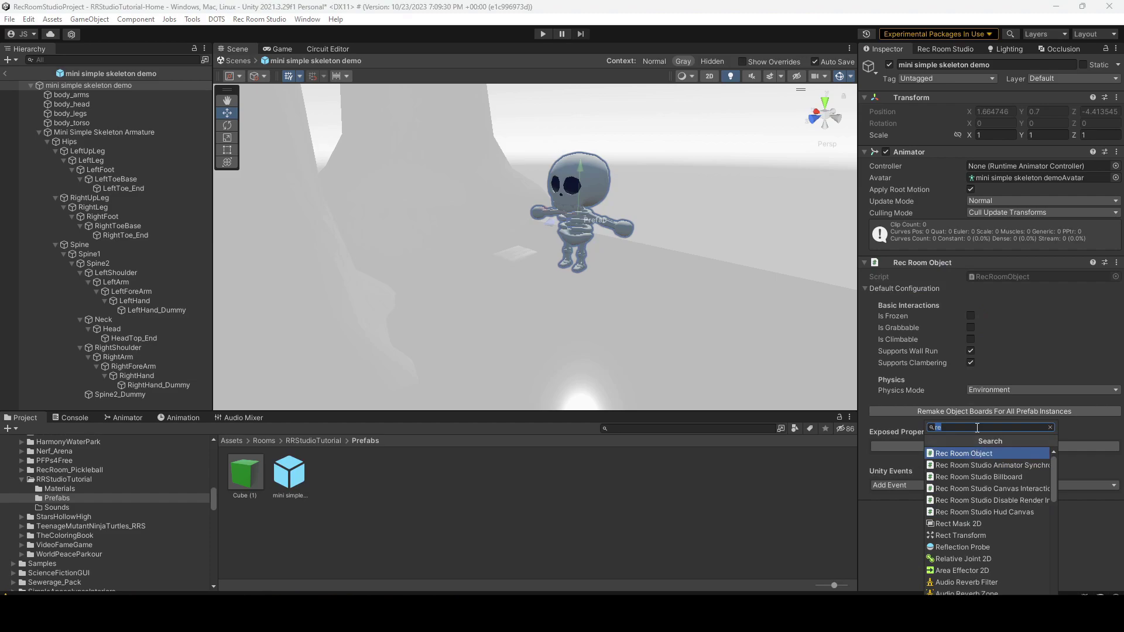
type("mes")
left_click(970, 452)
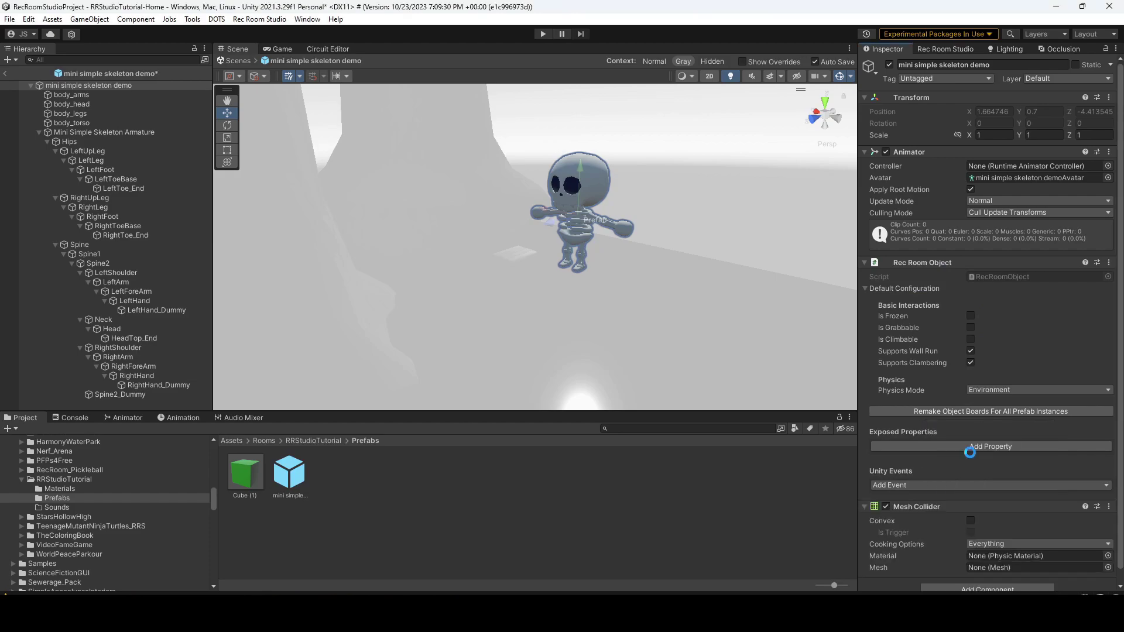
left_click(972, 519)
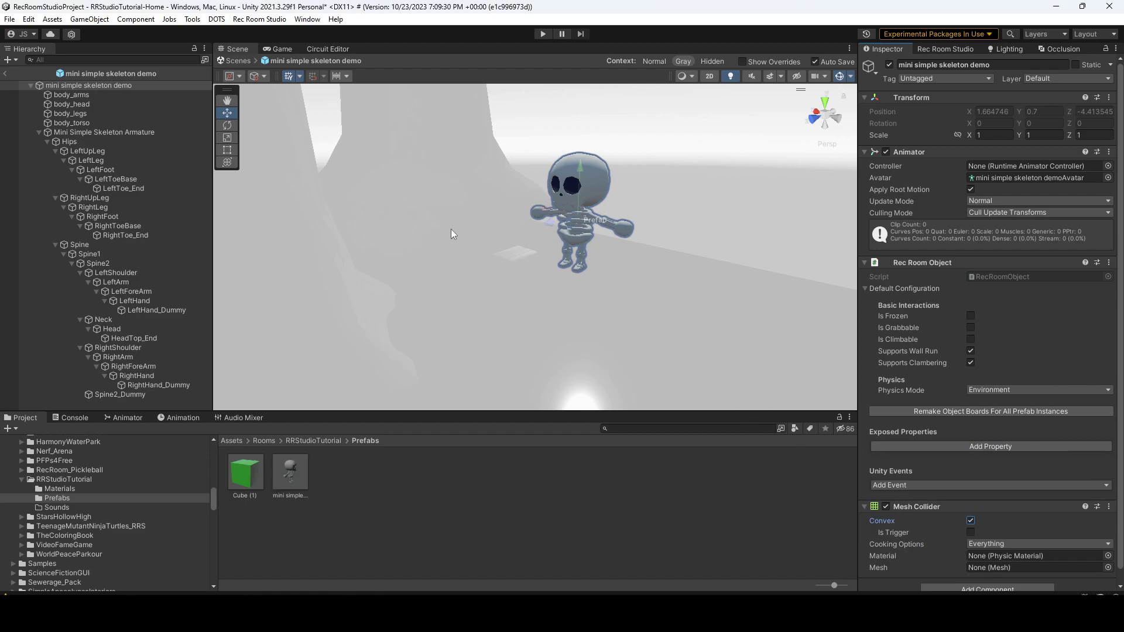
left_click(7, 75)
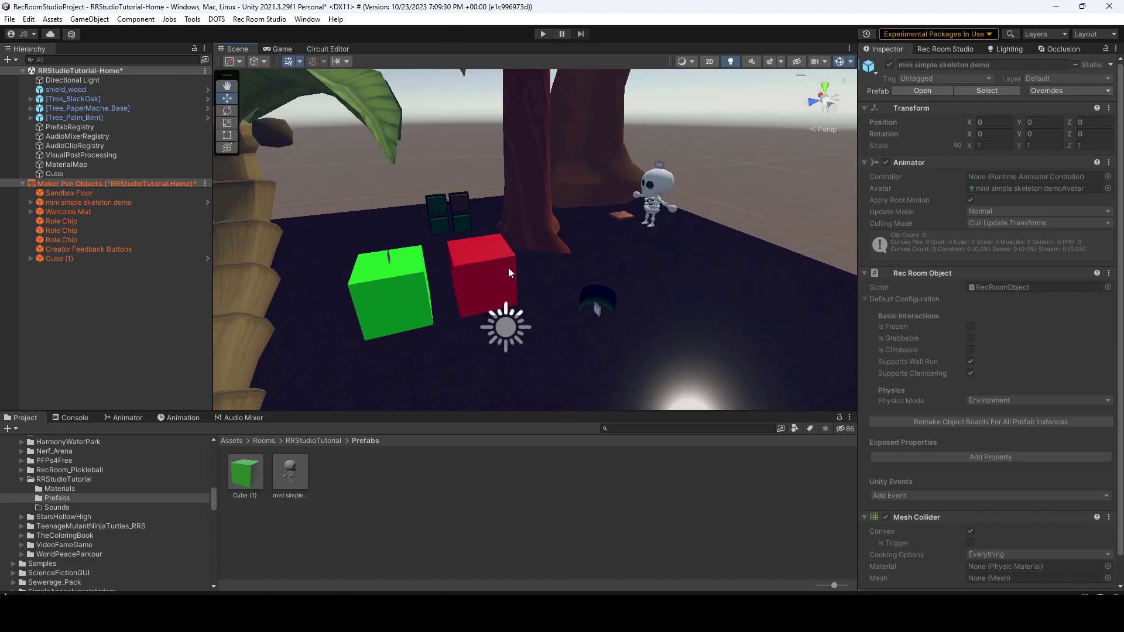
Add a 3D plane to the RRStudioTutorial-Home scene.
middle_click_drag(603, 257, 458, 269)
right_click_drag(489, 264, 466, 247)
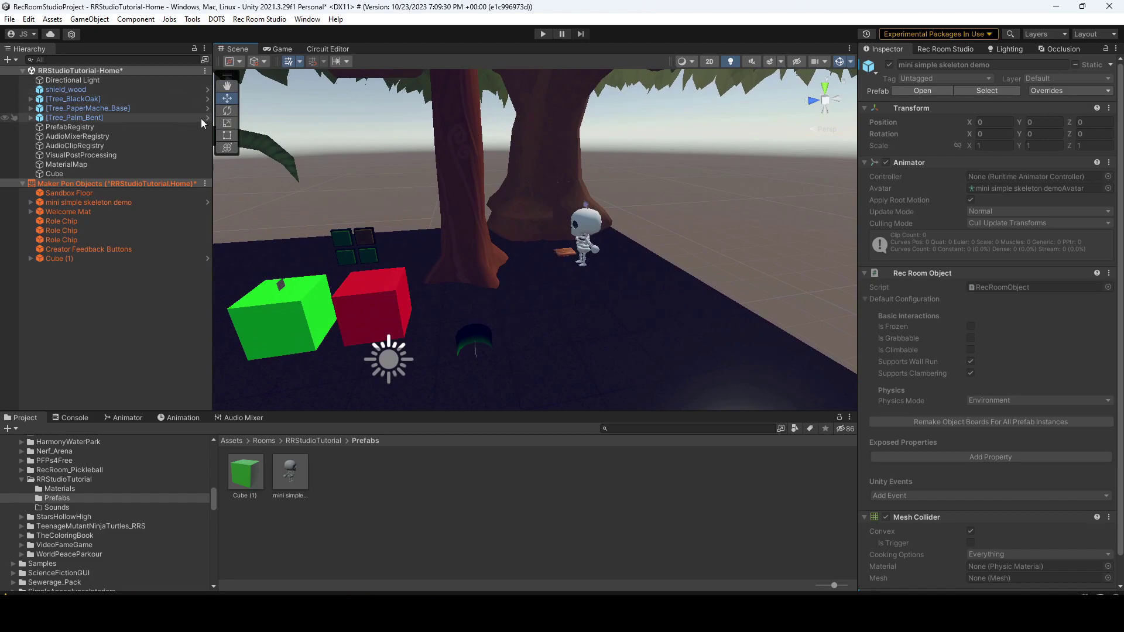
left_click(15, 60)
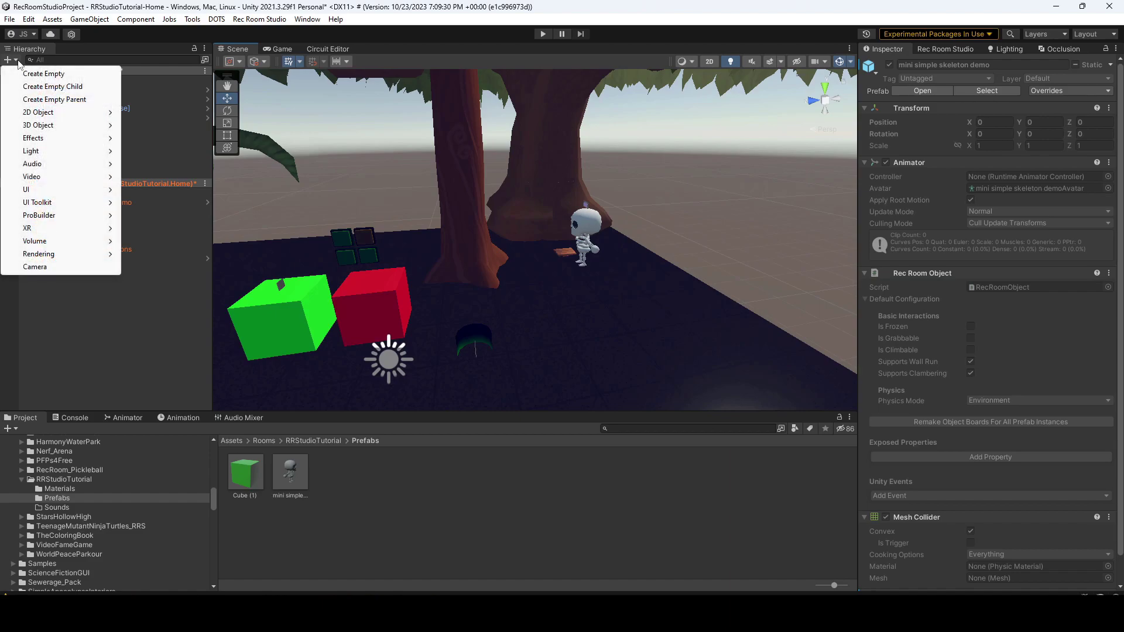
mouse_move(74, 130)
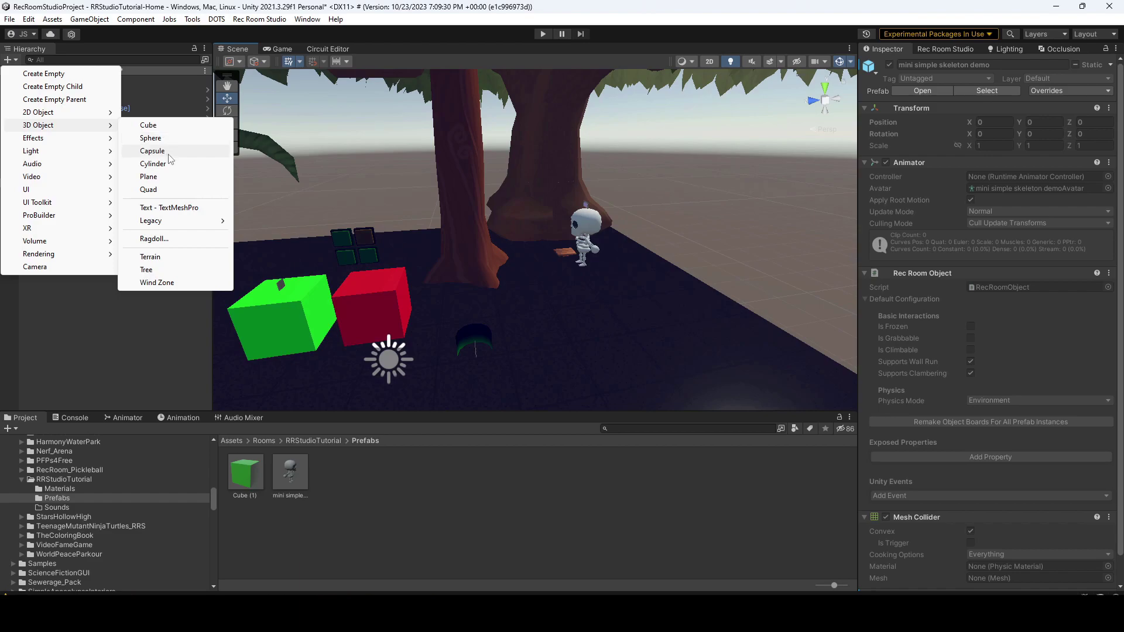
left_click(164, 176)
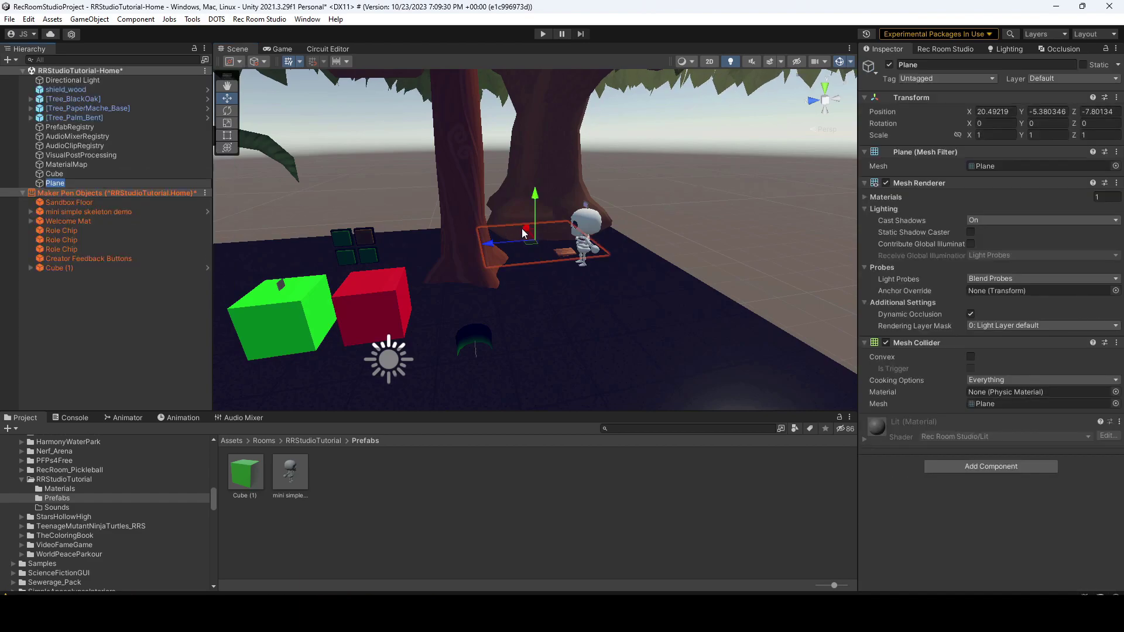
Move the plane next to the skeleton at about X 1.7, Y 1.04 and scale it uniformly to about 0.6.
left_click_drag(524, 229, 609, 157)
key("e")
key("r")
left_click_drag(606, 200, 655, 250)
key("w")
key("r")
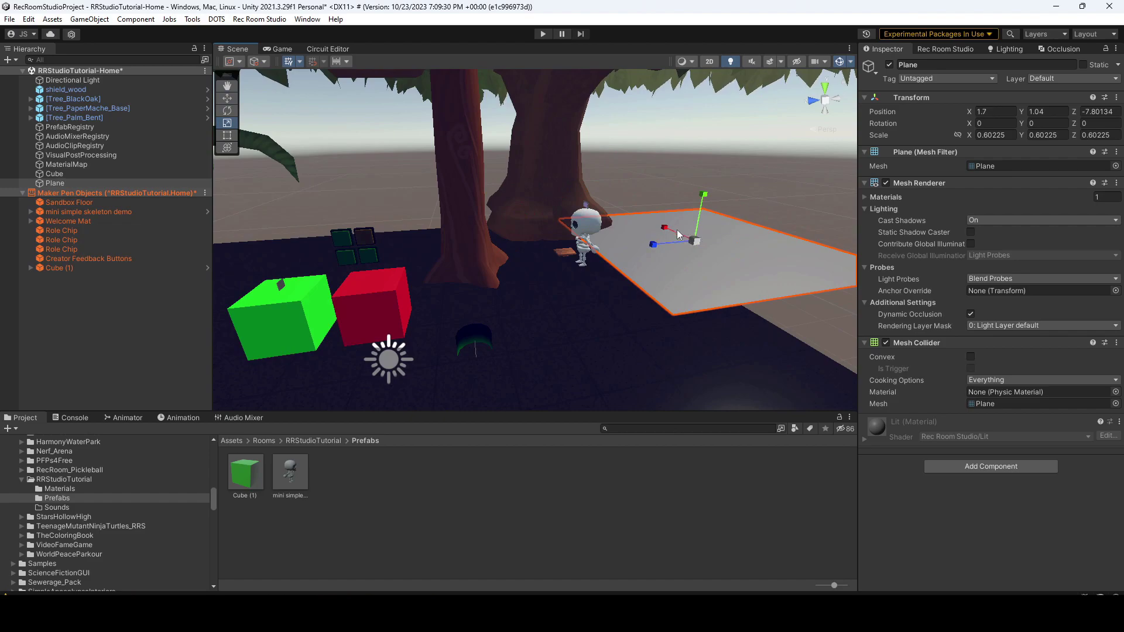
Import the clean3-00;03;11;07.png image from File Explorer into the RRStudioTutorial Materials folder and create a new material there.
left_click(68, 490)
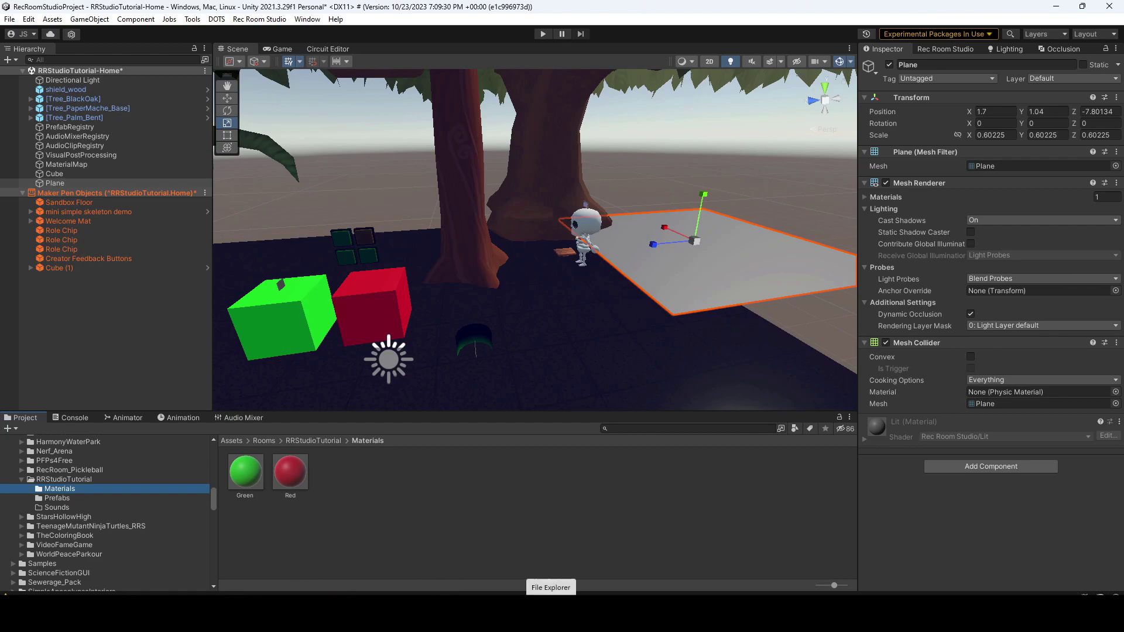
left_click_drag(550, 592, 245, 478)
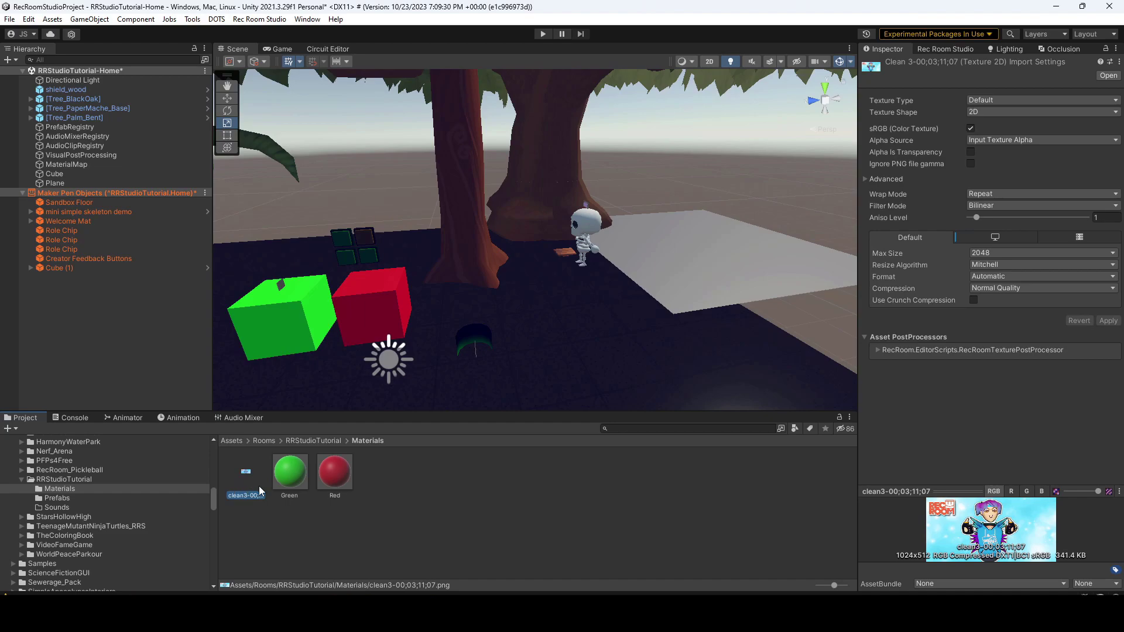
right_click(349, 524)
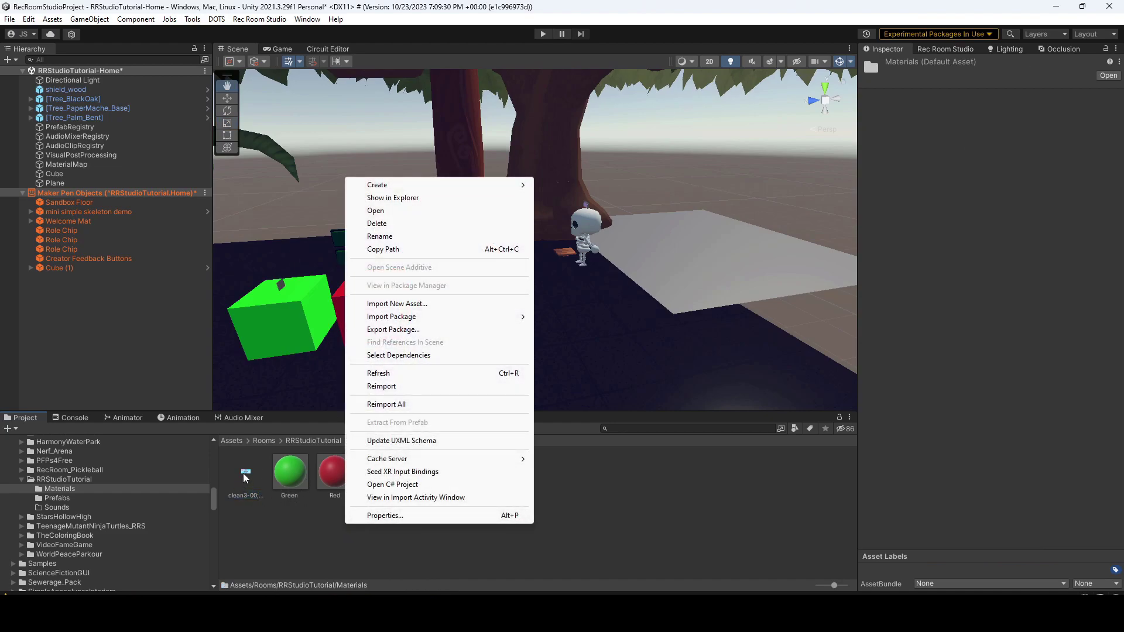
left_click(269, 475)
right_click(379, 518)
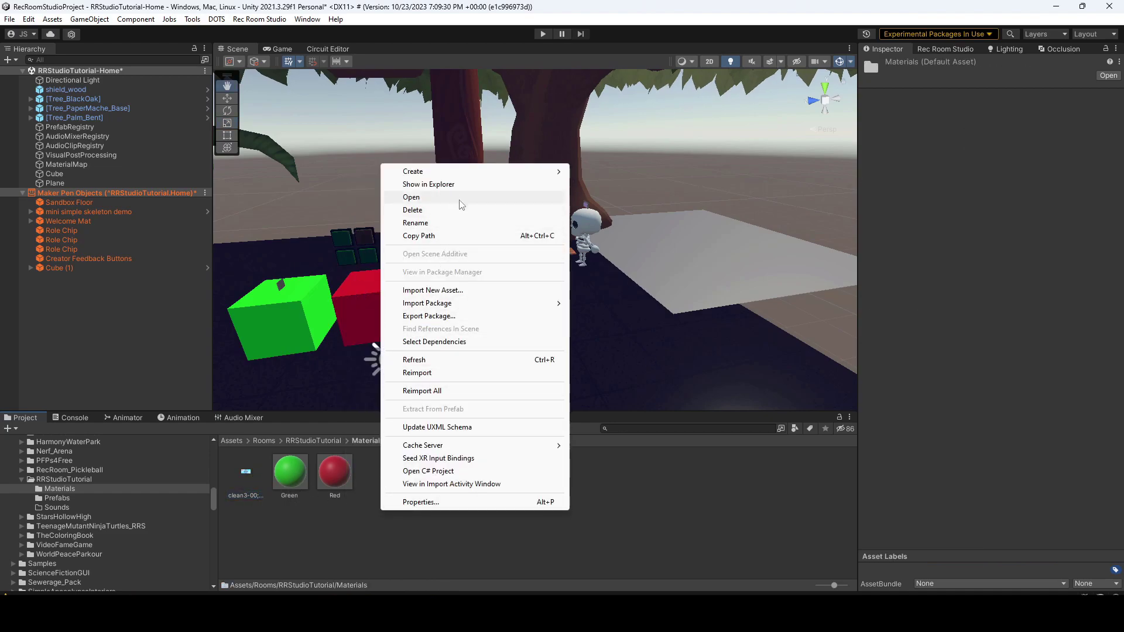
mouse_move(472, 175)
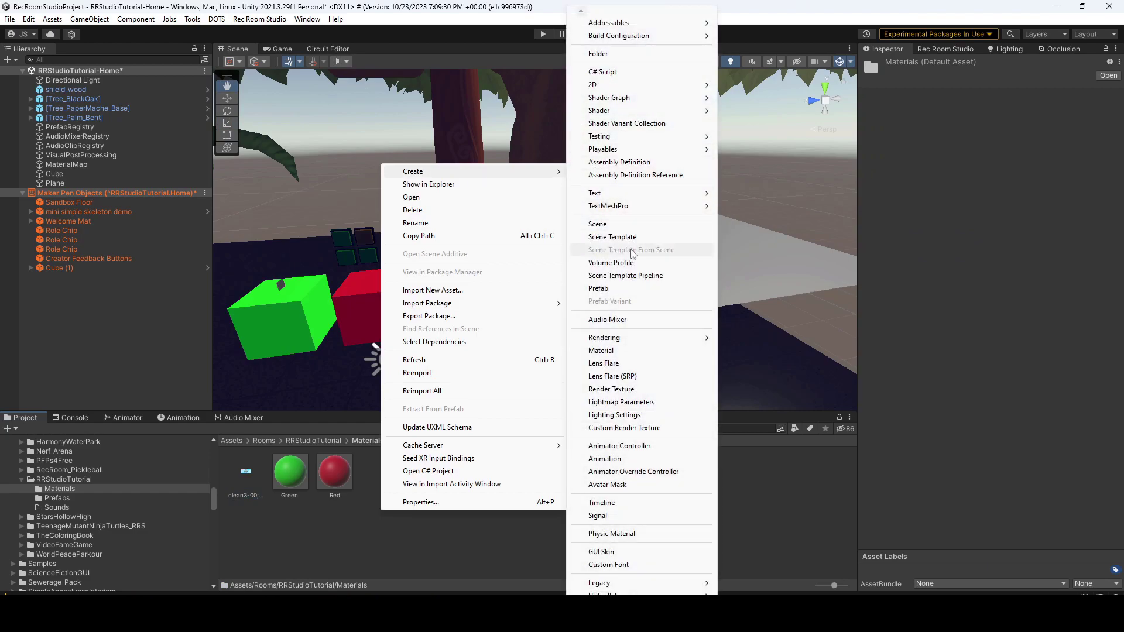
left_click(633, 350)
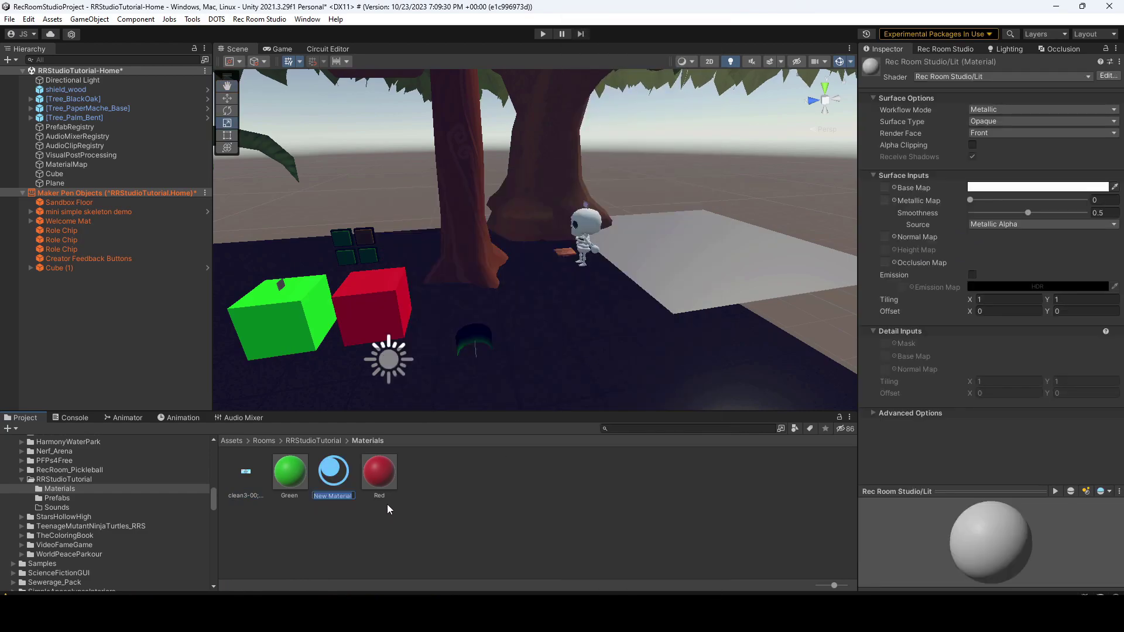
Apply a material named Thumbnail, with the clean3-00;03;11;07.png image as its Base Map, to the plane.
type("Thumbnail")
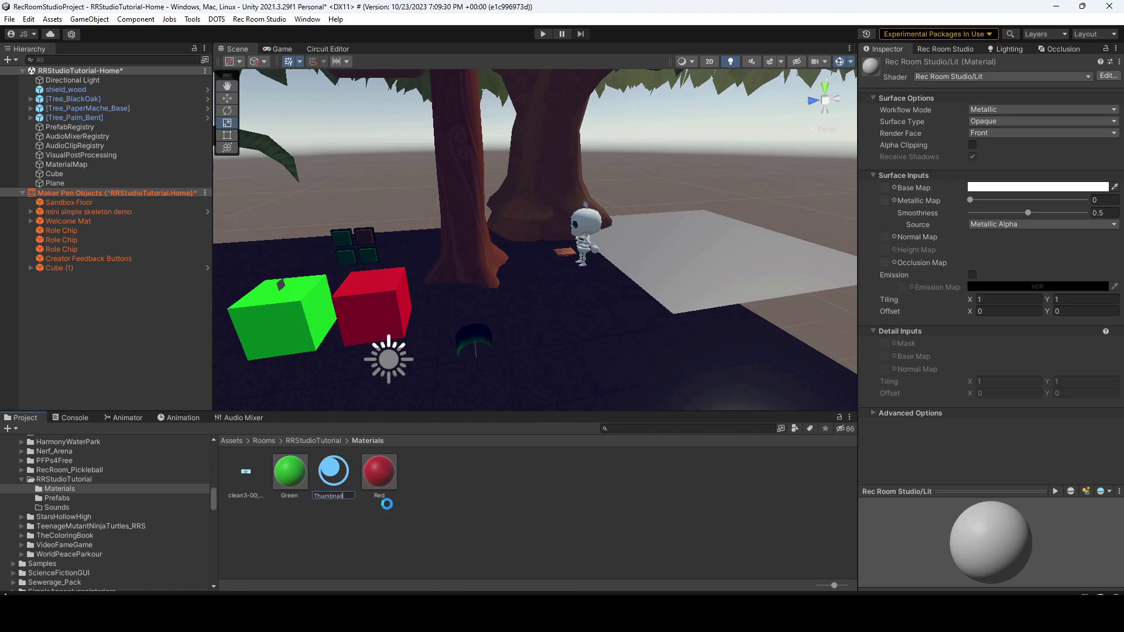
key("Return")
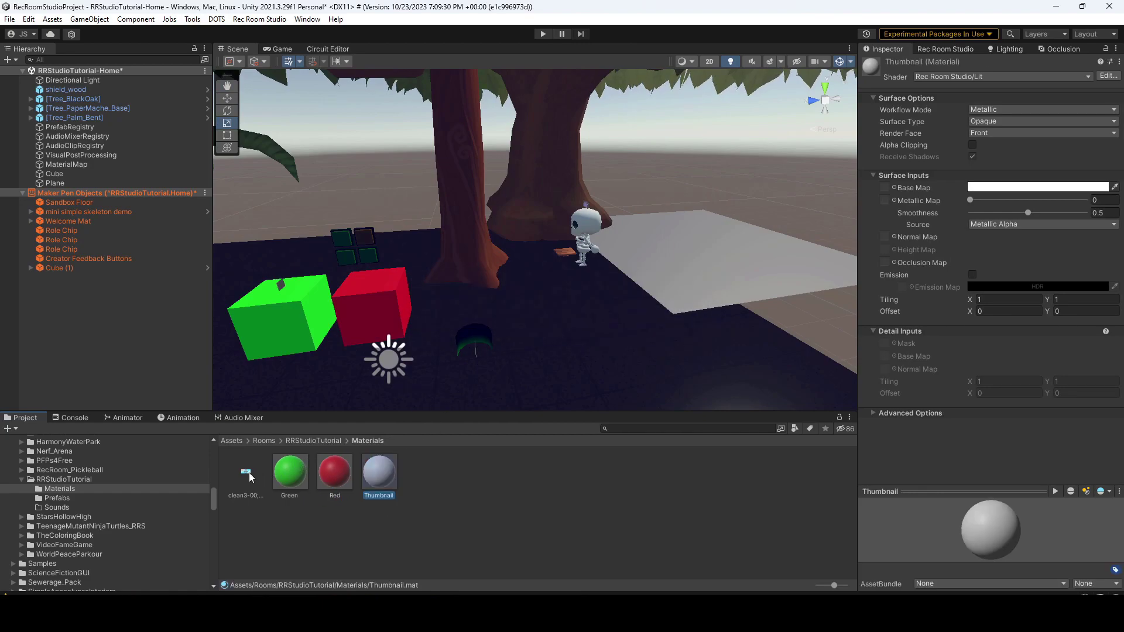
left_click_drag(250, 477, 890, 190)
left_click_drag(383, 483, 659, 262)
right_click_drag(659, 257, 609, 331)
Scale the plane down to about X 0.32, Y 0.26, Z 0.26 and rotate it to 90 on X so it stands upright.
left_click(560, 333)
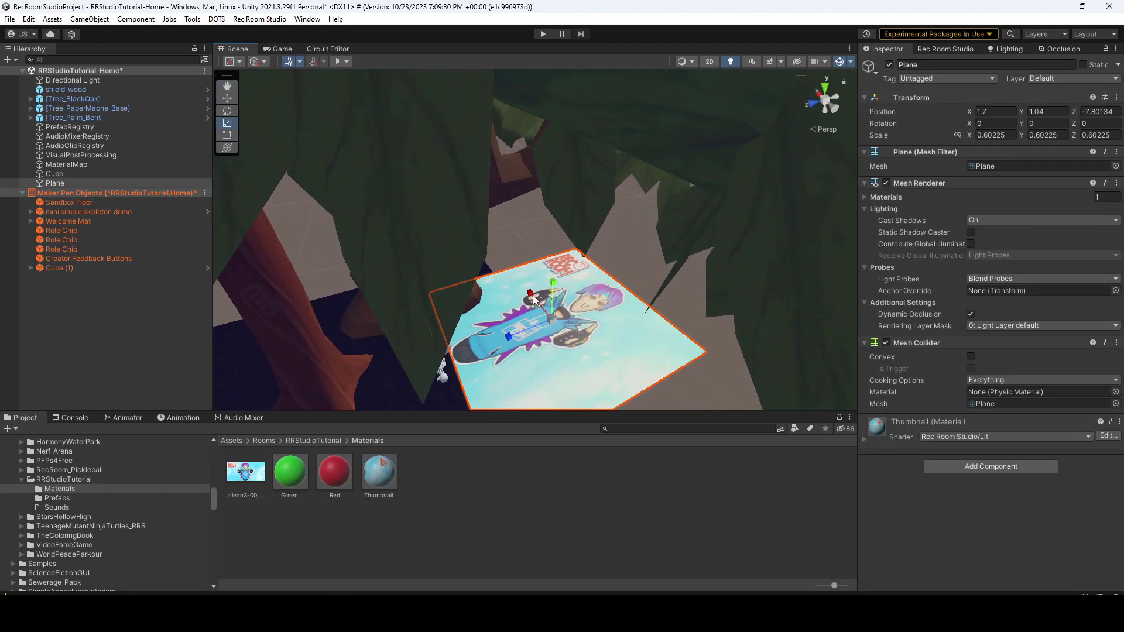
left_click_drag(529, 292, 525, 284)
left_click_drag(551, 320, 438, 412)
key("e")
right_click_drag(492, 389, 643, 244)
Move the plane to about X -2.88, Y 1.71, Z -7.8 and widen its X scale to about 0.42.
key("w")
left_click_drag(442, 202, 595, 210)
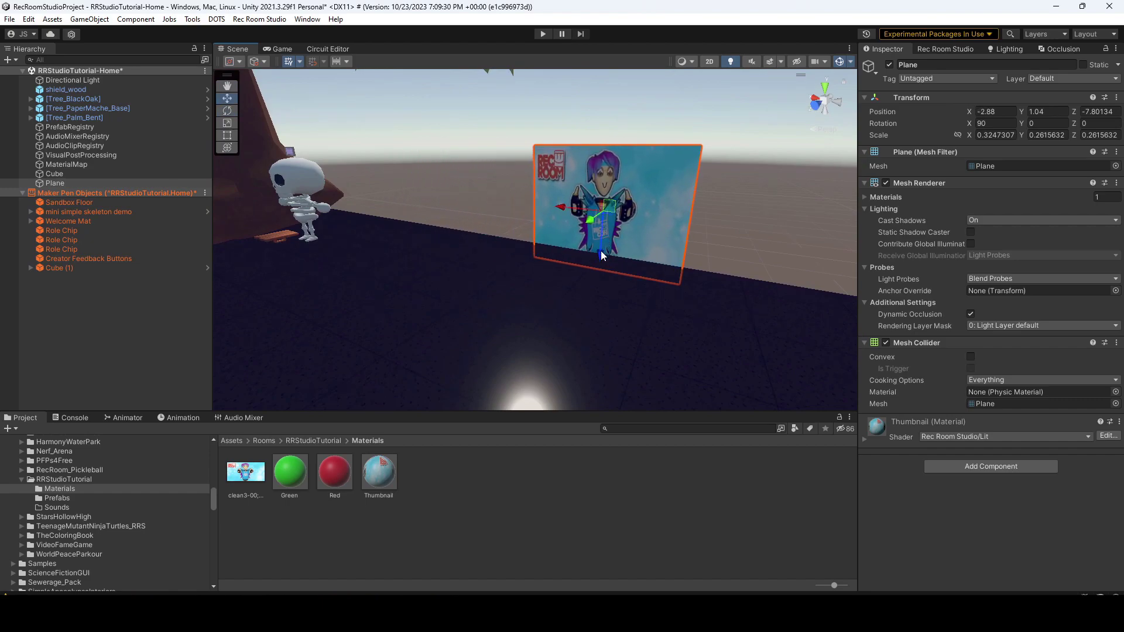
left_click_drag(601, 256, 516, 177)
key("r")
right_click_drag(579, 170, 587, 265)
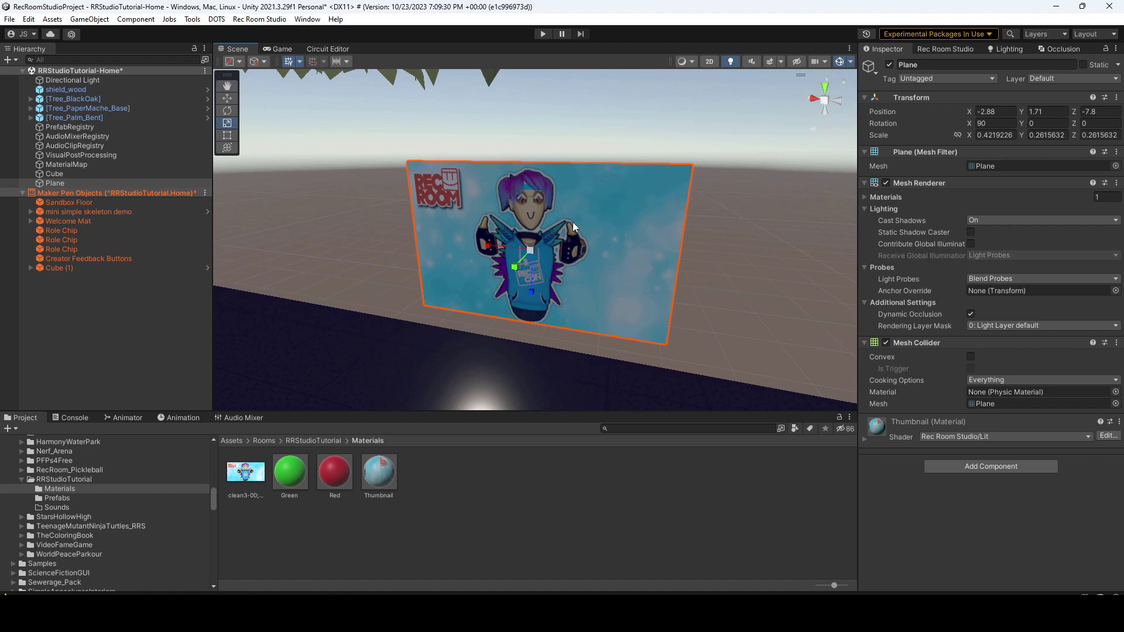
right_click_drag(572, 224, 623, 268)
scroll(623, 268, "up", 2)
middle_click_drag(623, 268, 605, 285)
right_click_drag(551, 297, 573, 297)
middle_click_drag(572, 298, 587, 297)
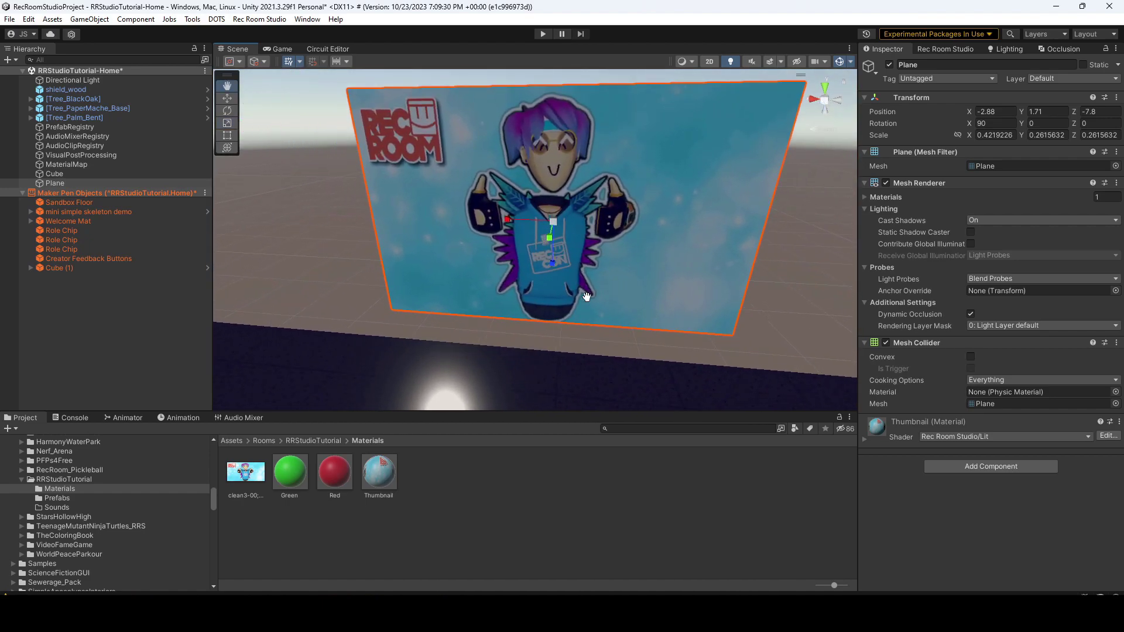
left_click_drag(533, 233, 510, 264)
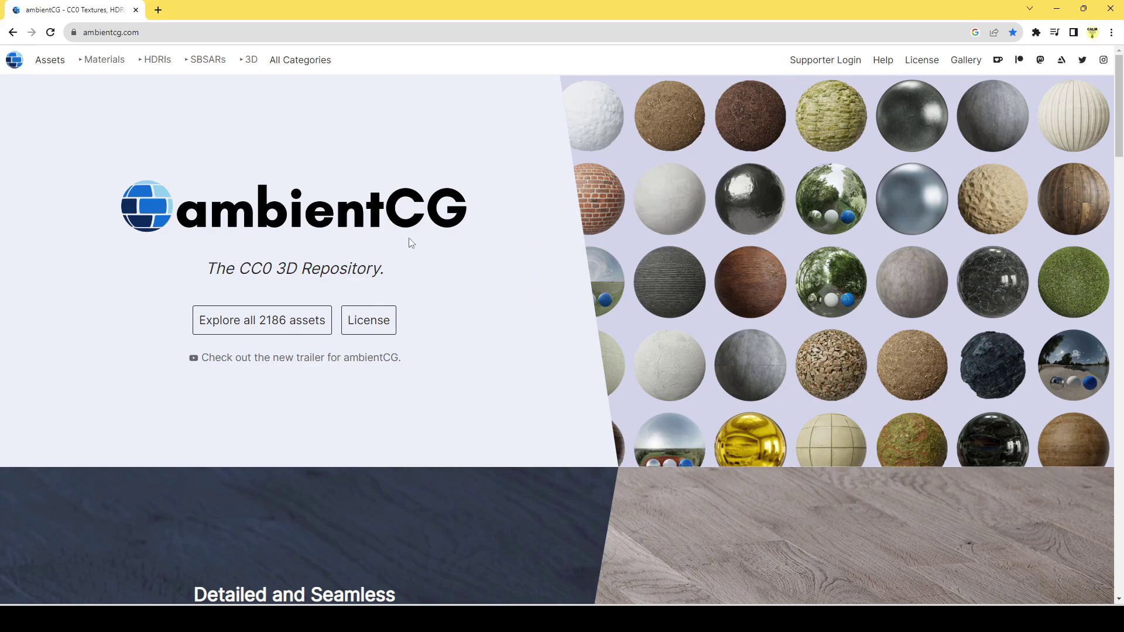
Get the orange brick material from ambientCG's asset list and import its AmbientOcclusion, Color and NormalDX maps into the RRStudioTutorial Materials folder.
left_click(294, 331)
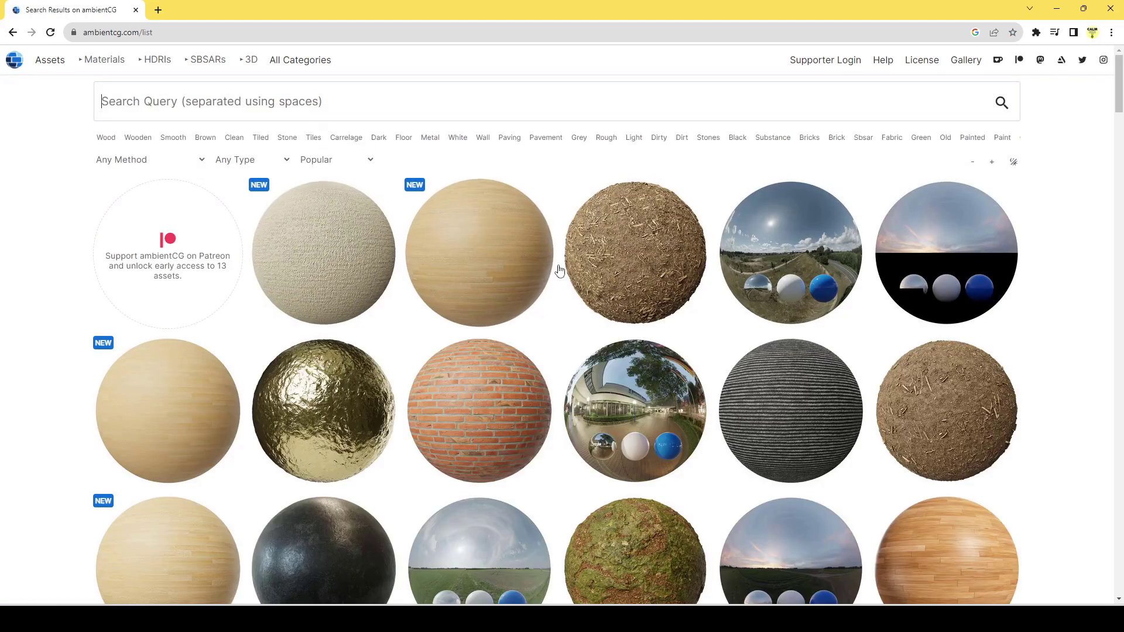
left_click(495, 390)
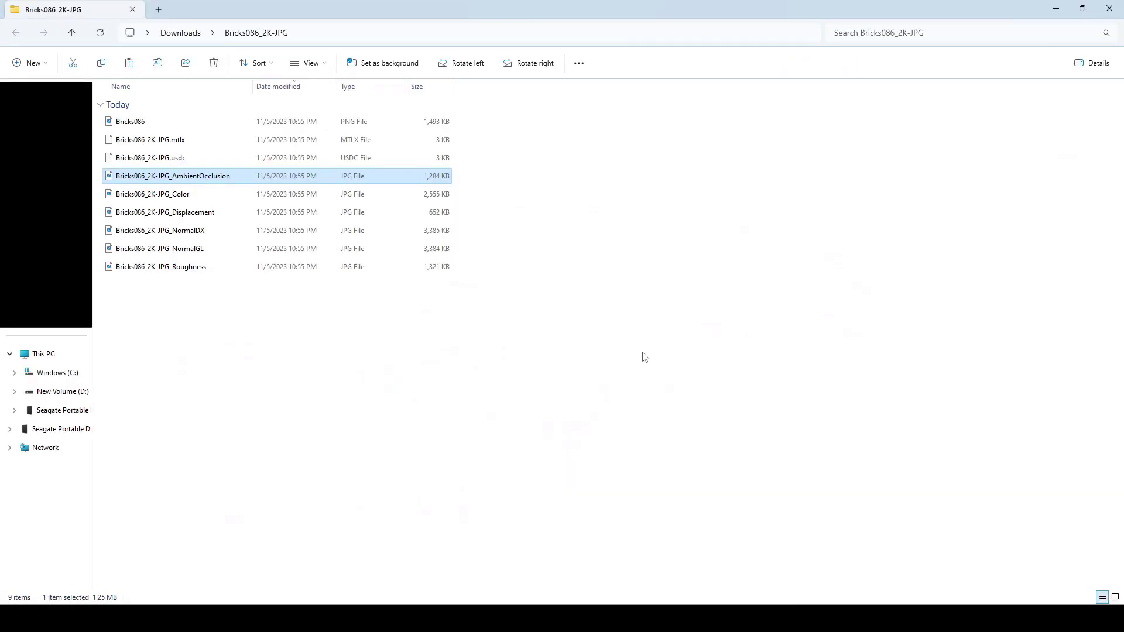
left_click(643, 355)
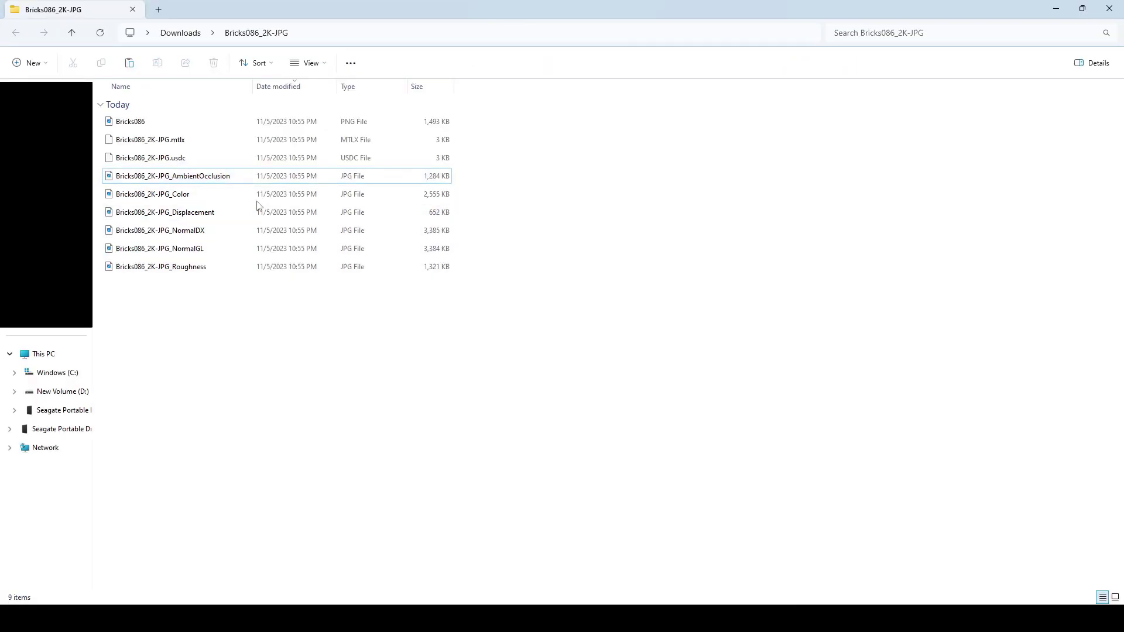
left_click(175, 182)
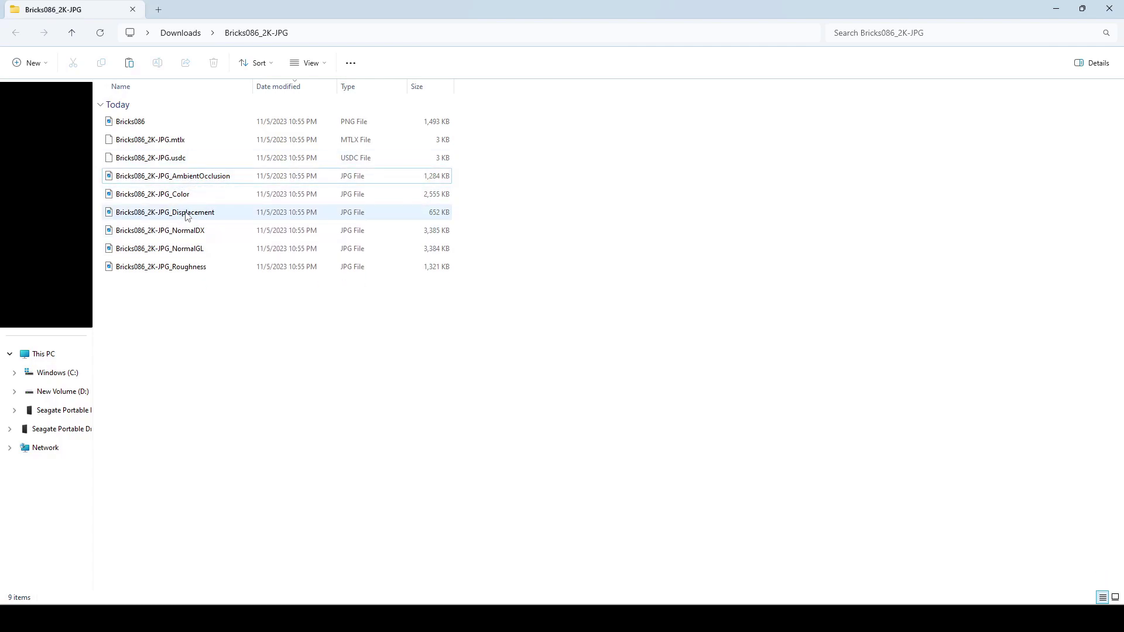
left_click(211, 177)
left_click(193, 195, "ctrl")
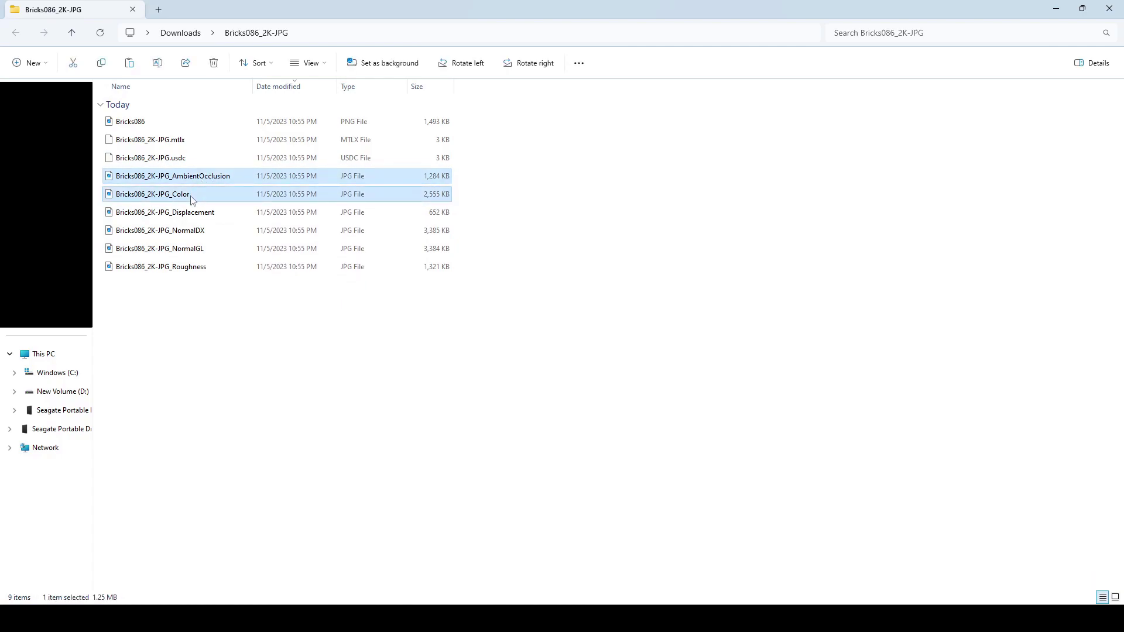
left_click(198, 230, "ctrl")
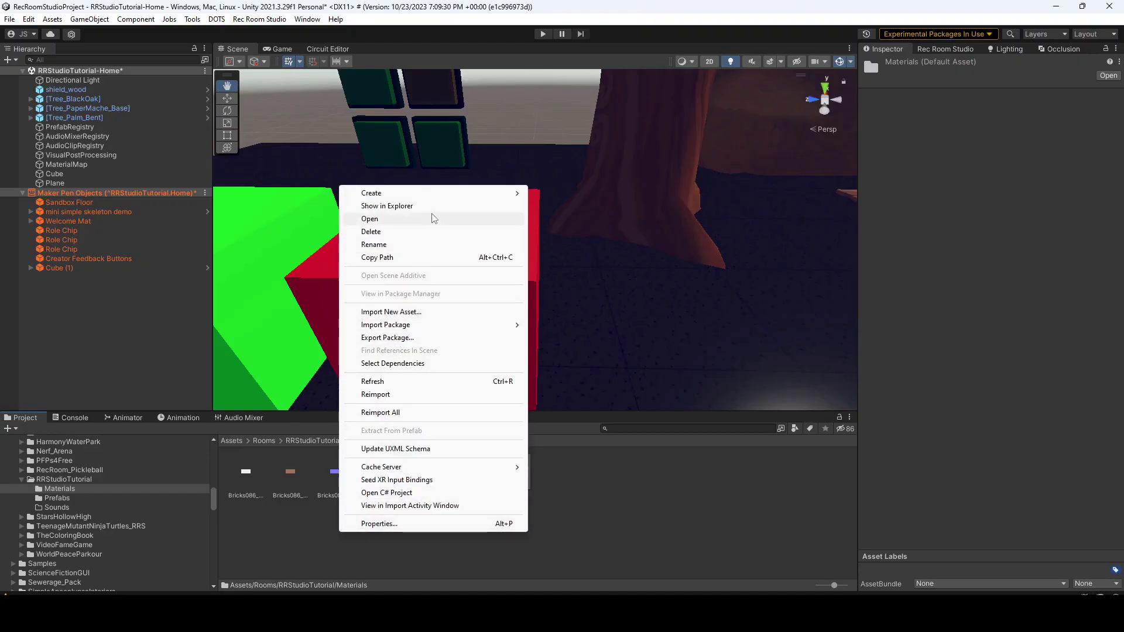
Create a material named Bricks with the Bricks086 Color, NormalDX and AmbientOcclusion textures as its Base, Normal and Occlusion maps.
mouse_move(442, 195)
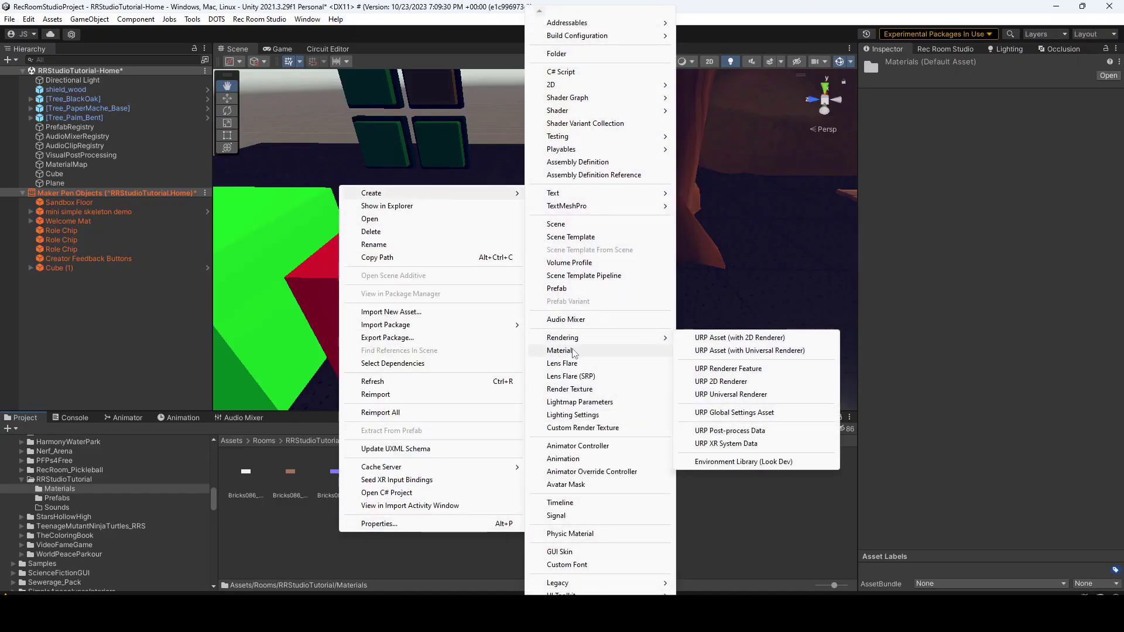
left_click(571, 350)
type("Bricks")
key("Return")
left_click_drag(335, 471, 889, 189)
left_click_drag(379, 475, 885, 290)
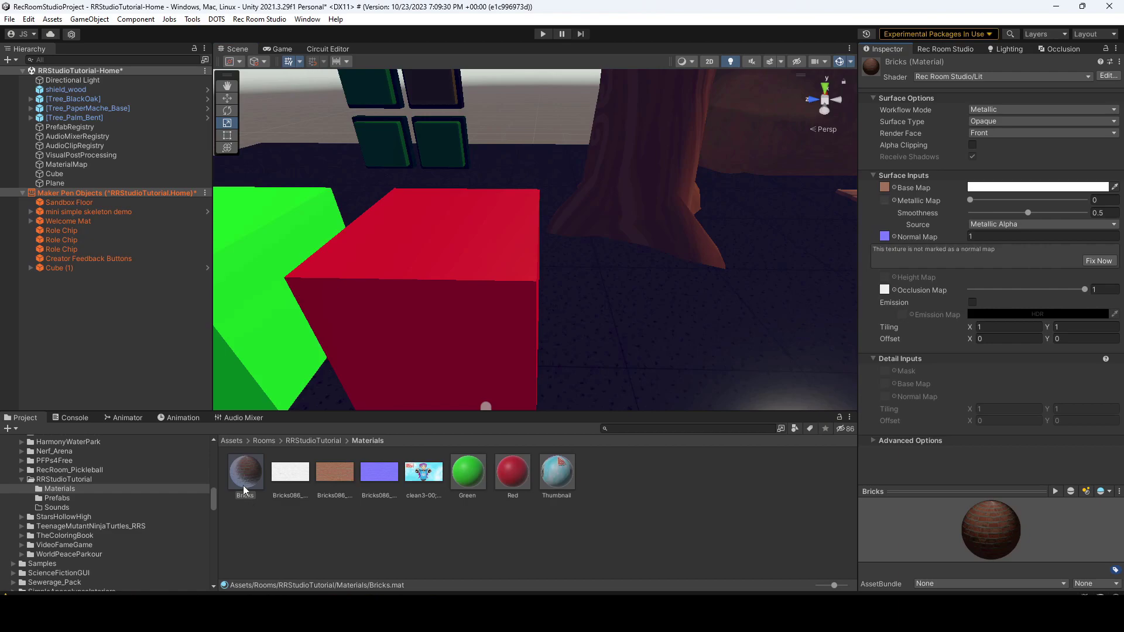
Apply the Bricks material to the red cube.
left_click_drag(245, 490, 375, 347)
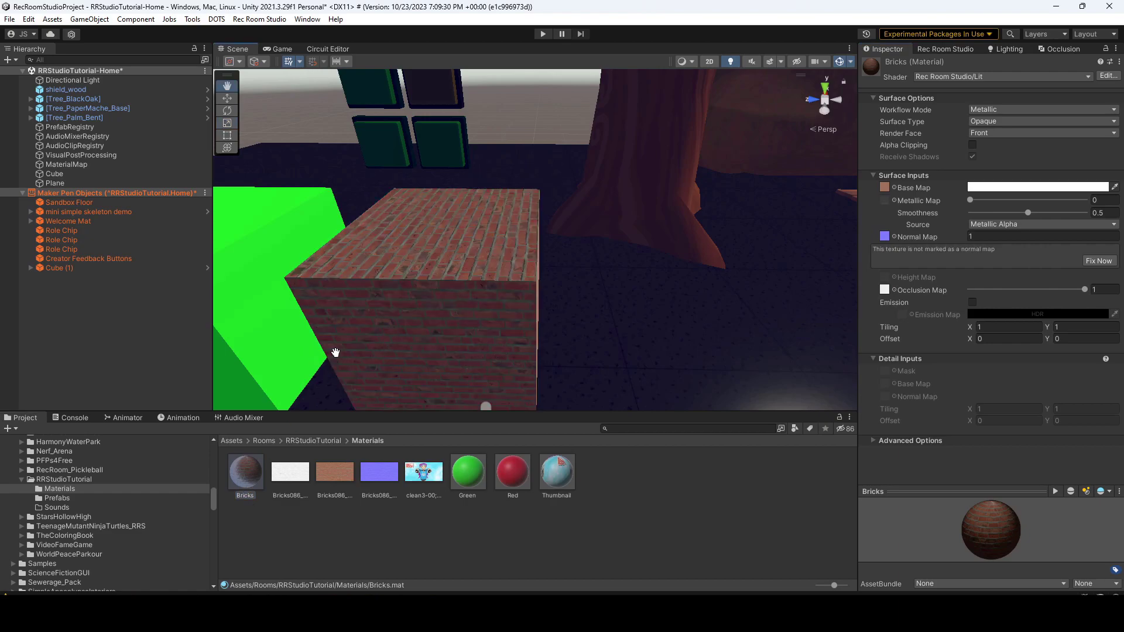
middle_click_drag(335, 352, 340, 355)
left_click_drag(570, 318, 436, 340, "alt")
middle_click_drag(521, 346, 433, 340)
left_click_drag(432, 339, 427, 334, "alt")
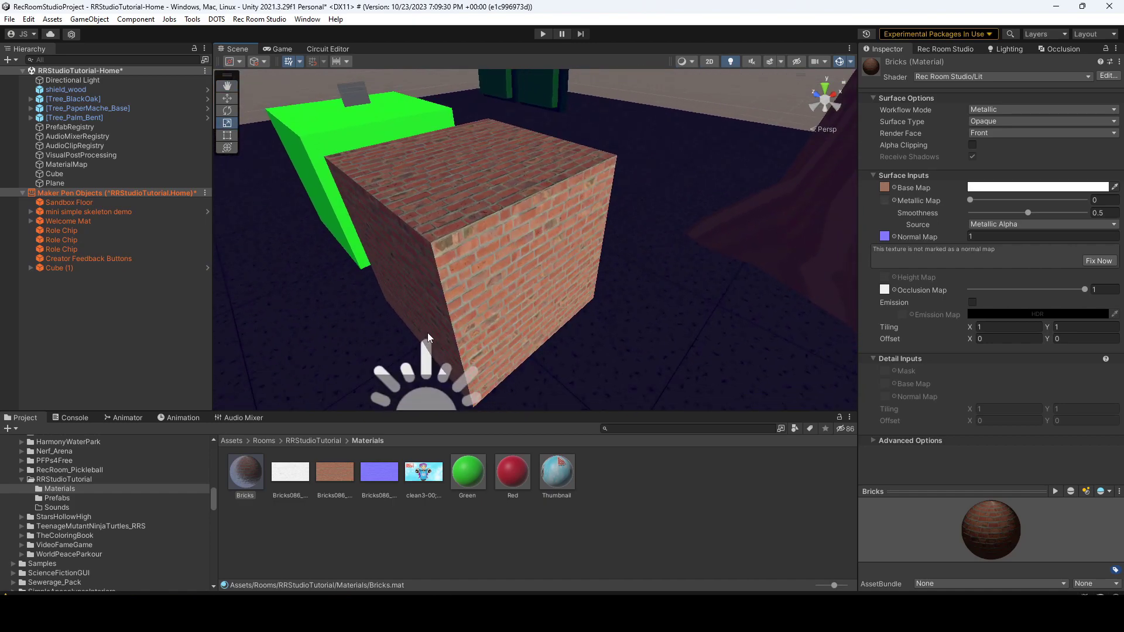
Examine the NormalDX texture's import settings and the relief of the brick cube's surface from several angles.
left_click(386, 489)
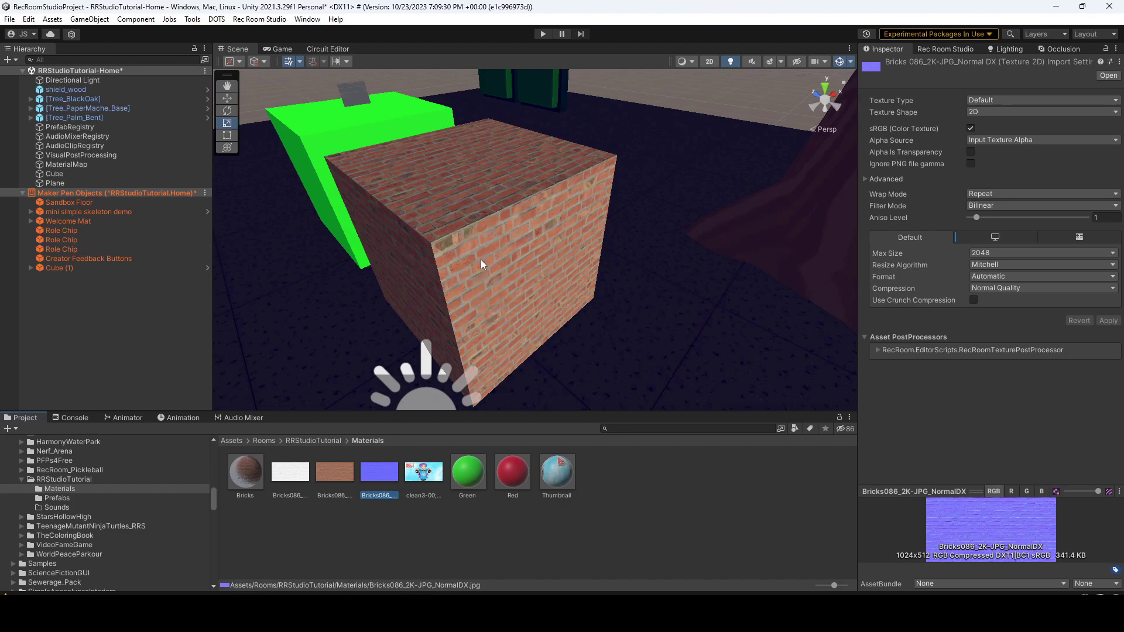
left_click_drag(481, 261, 512, 286, "alt")
middle_click_drag(512, 287, 467, 308)
left_click_drag(467, 308, 521, 310, "alt")
middle_click_drag(521, 310, 485, 307)
left_click_drag(485, 307, 594, 276, "alt")
middle_click_drag(554, 293, 565, 292)
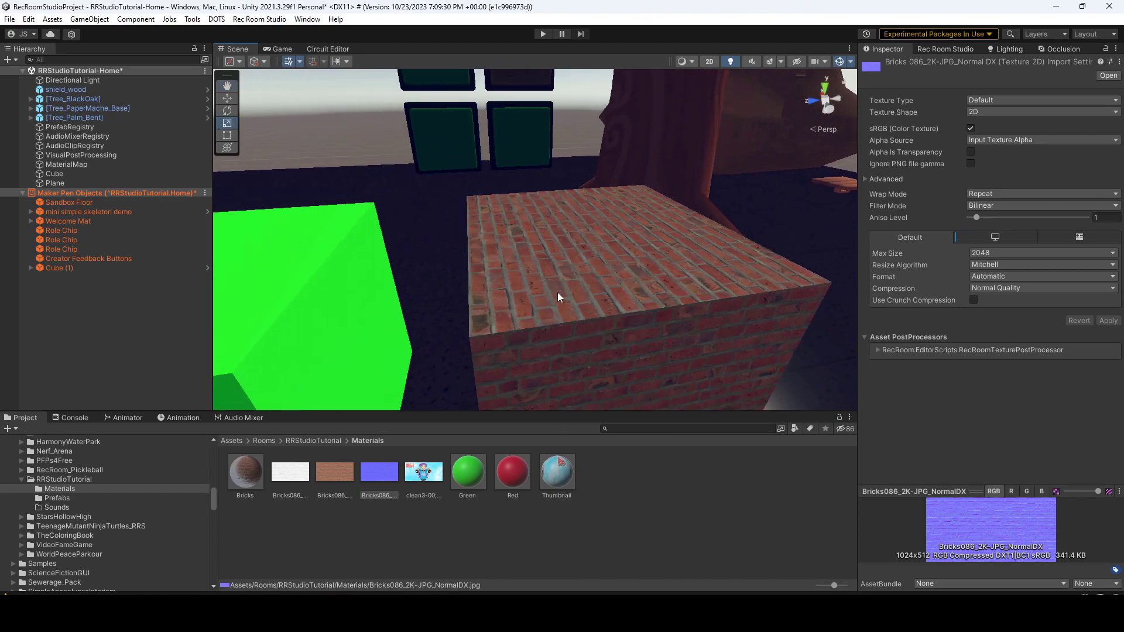
right_click_drag(557, 293, 699, 315)
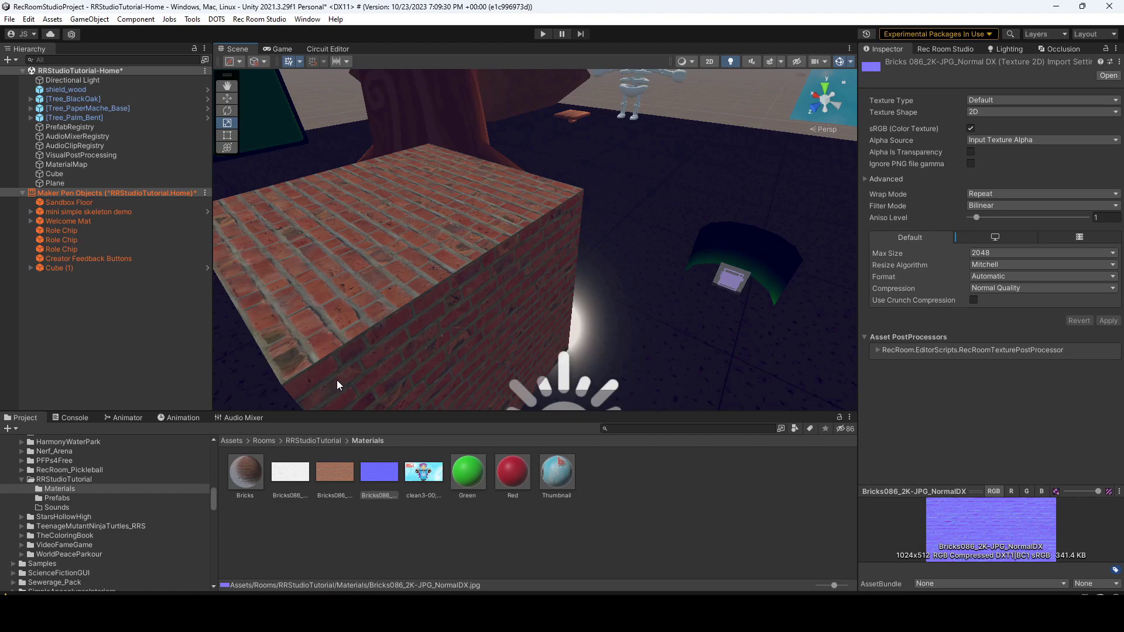
left_click_drag(431, 331, 371, 354, "alt")
scroll(638, 276, "down", 10)
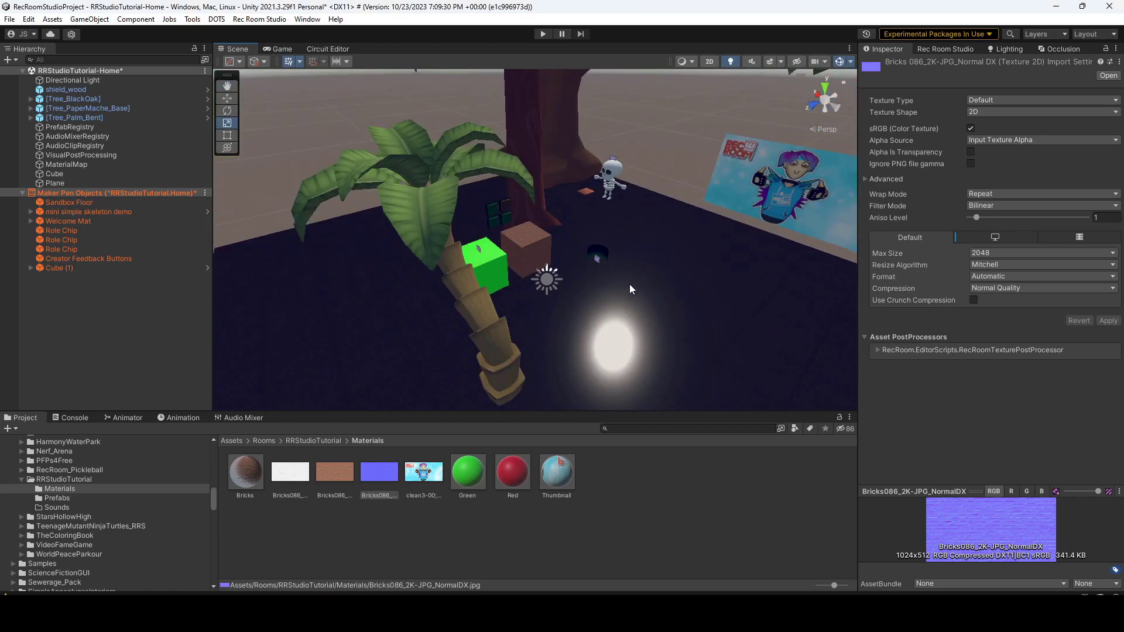
right_click_drag(661, 287, 739, 251)
Upload the RRStudioTutorial room's files to Rec.net with Start Build enabled.
left_click(943, 49)
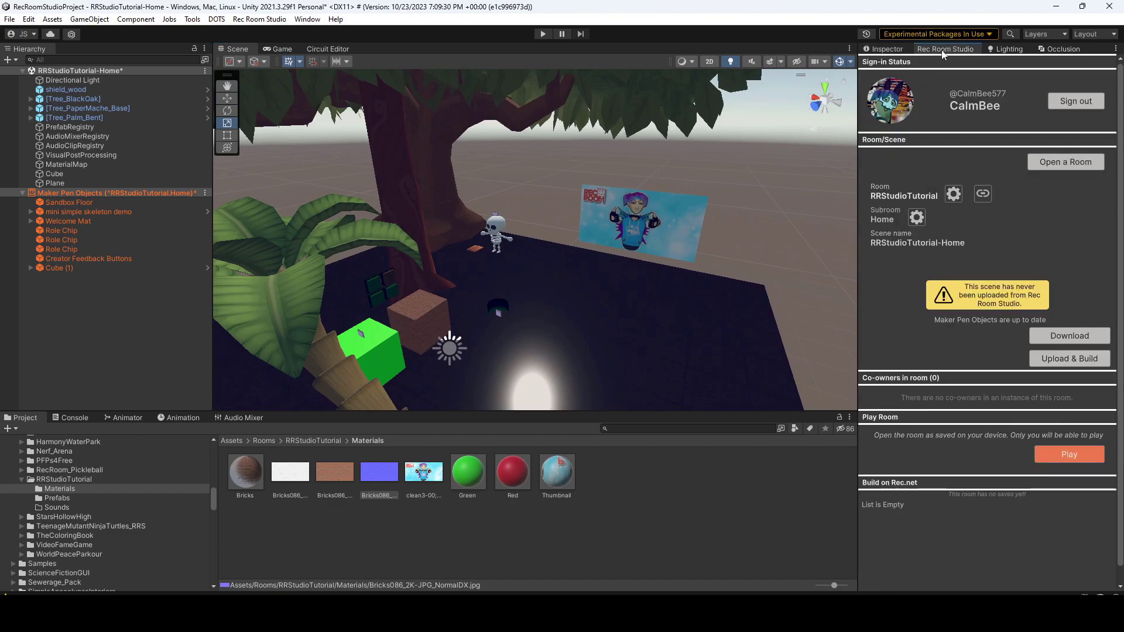
left_click(1070, 359)
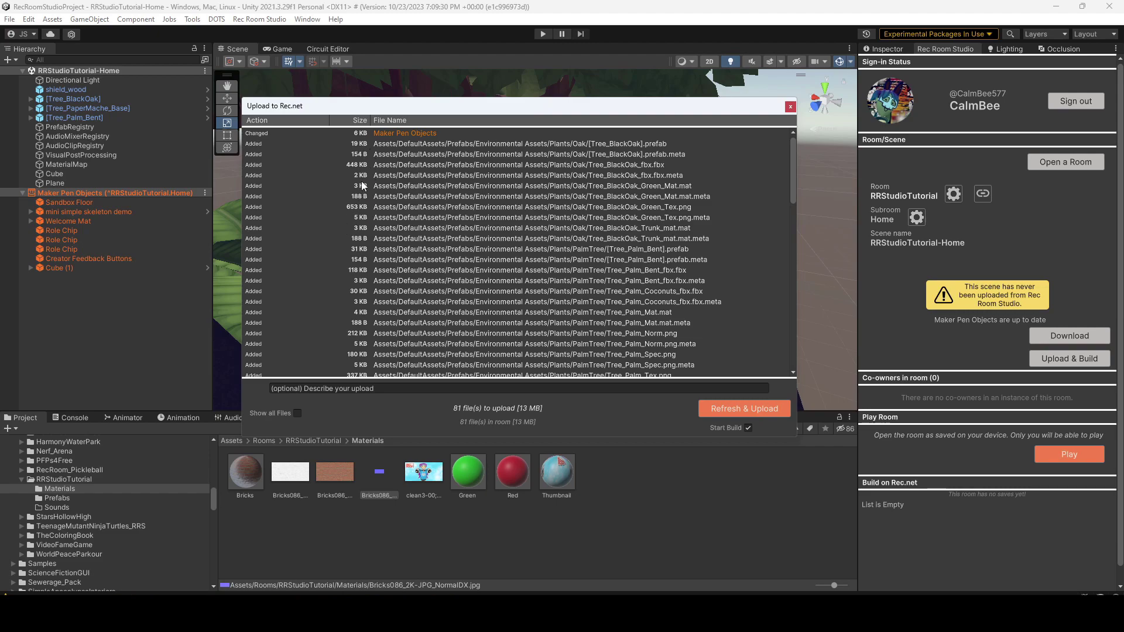
scroll(370, 192, "down", 5)
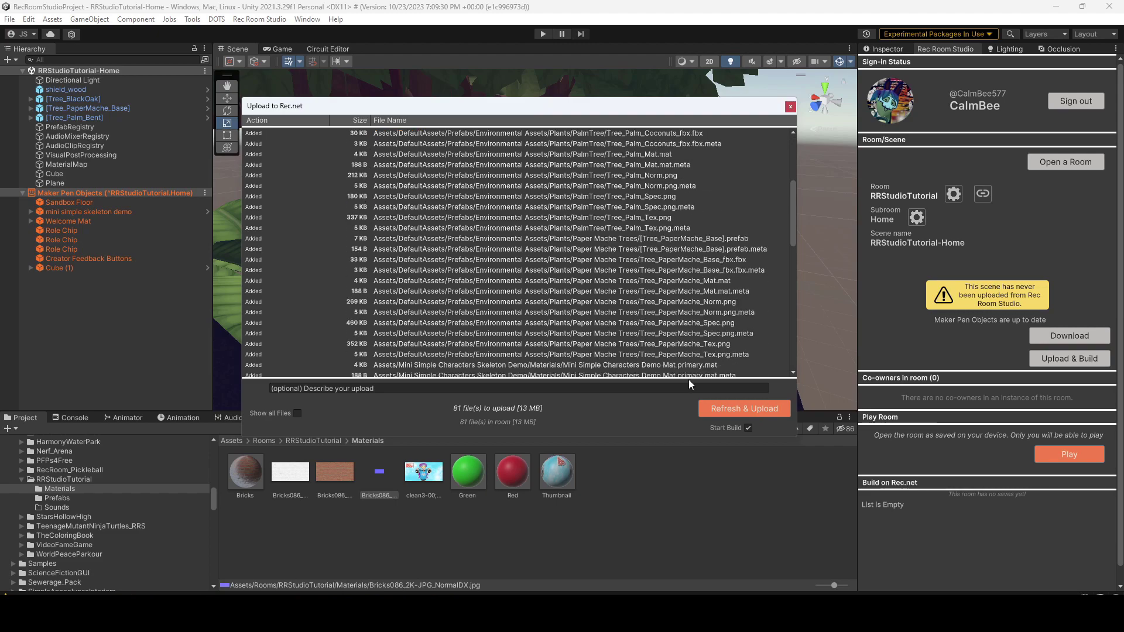
left_click(736, 415)
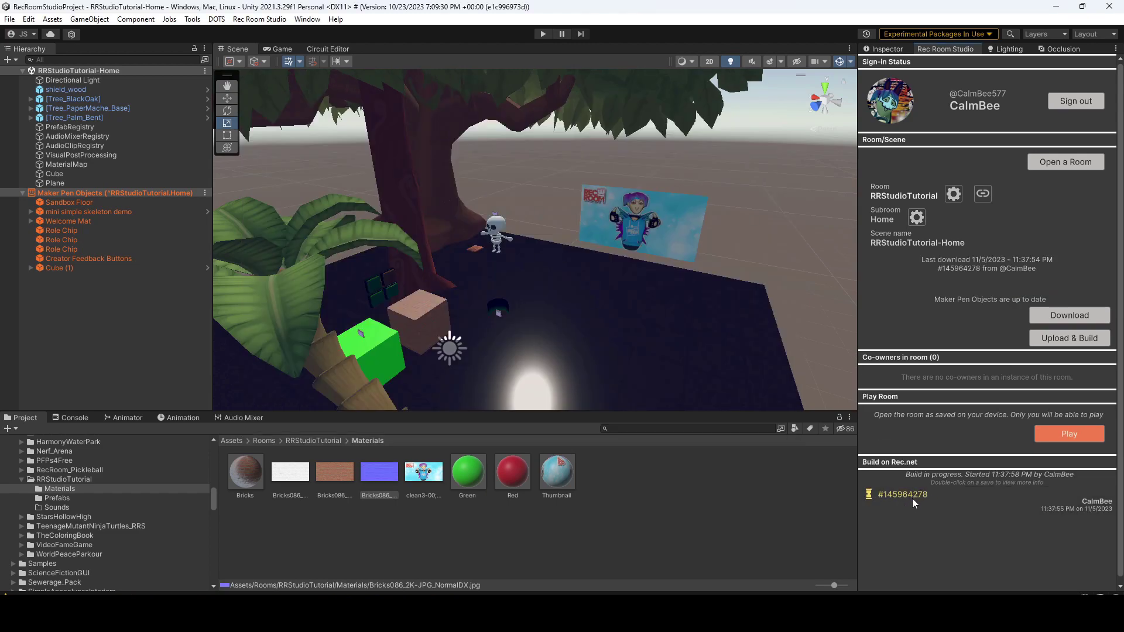
Dismiss the build notification and review the room build's per-platform in-game download sizes in the Room Save Inspector.
left_click(900, 498)
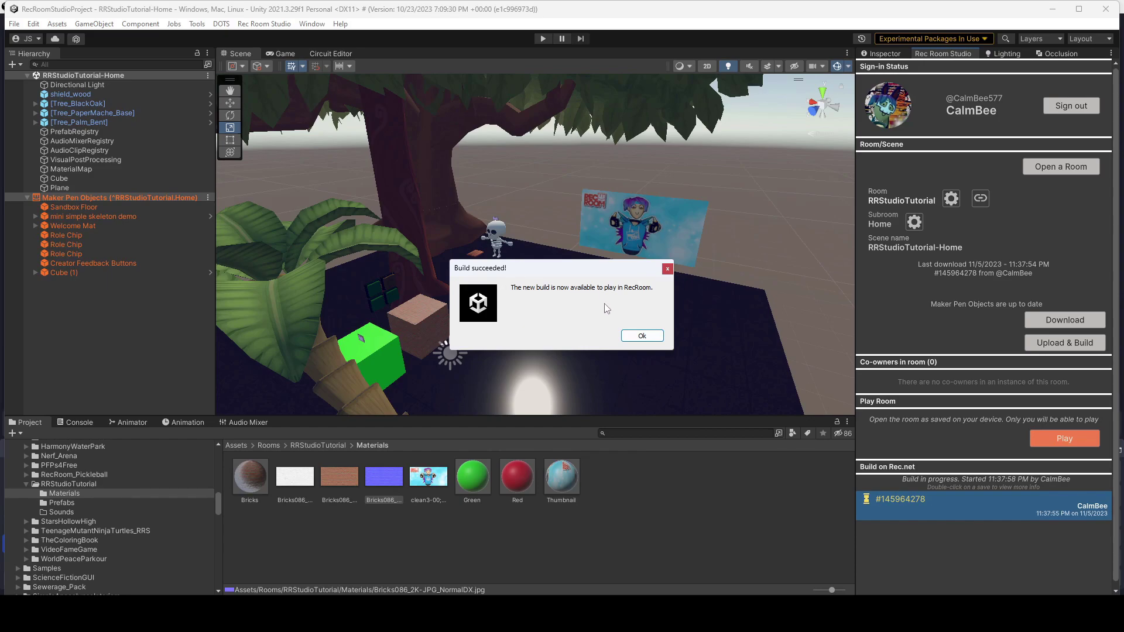
left_click(642, 335)
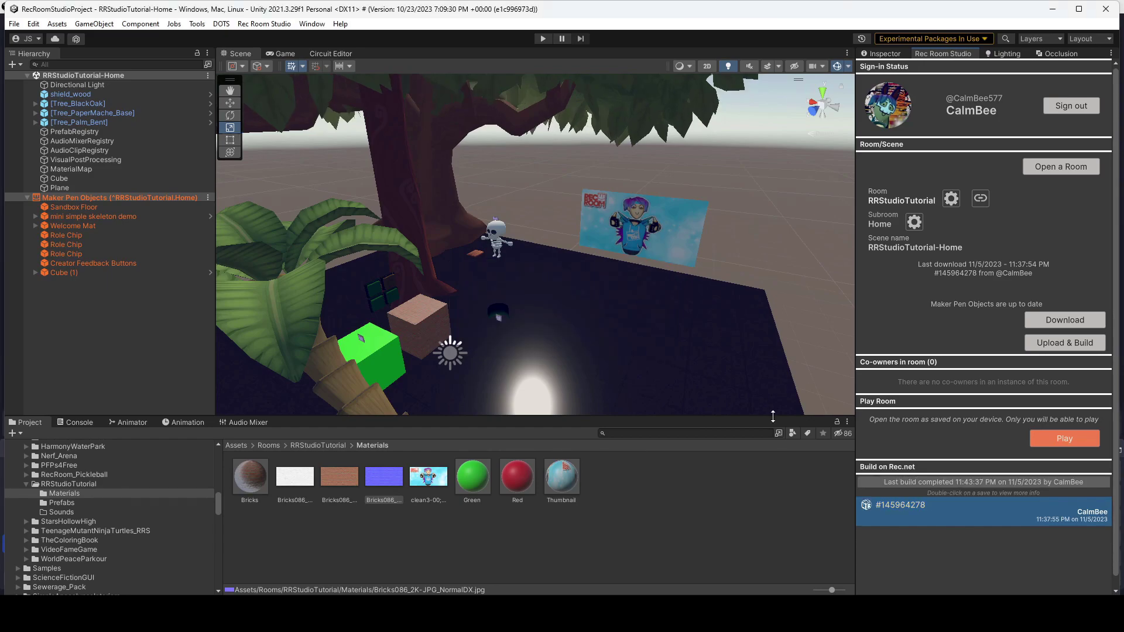
double_click(889, 506)
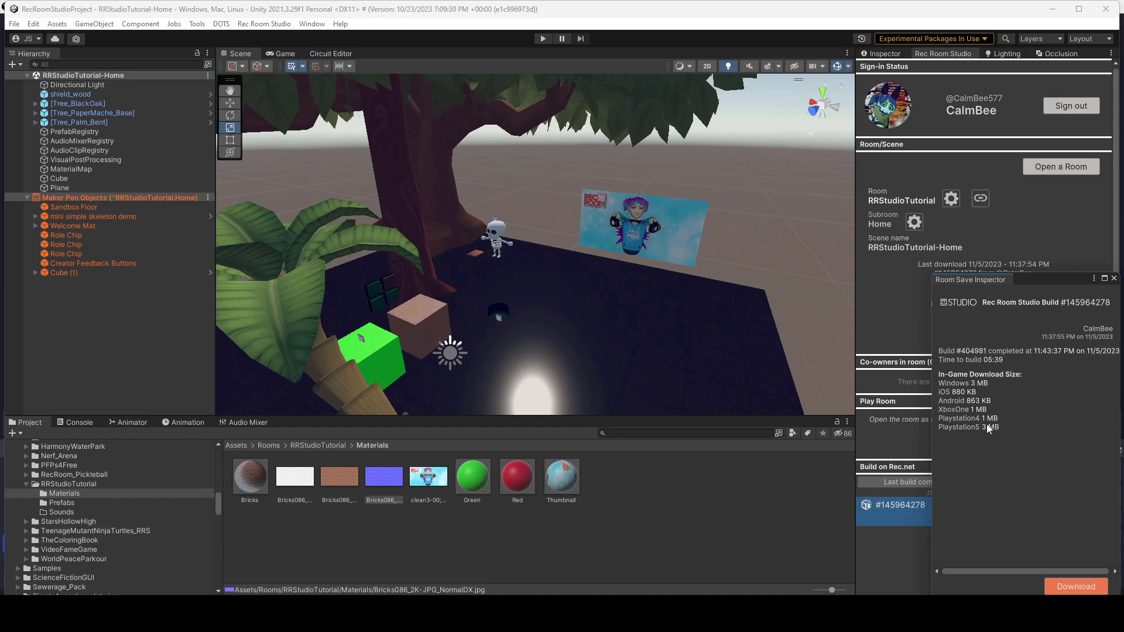
left_click(1114, 278)
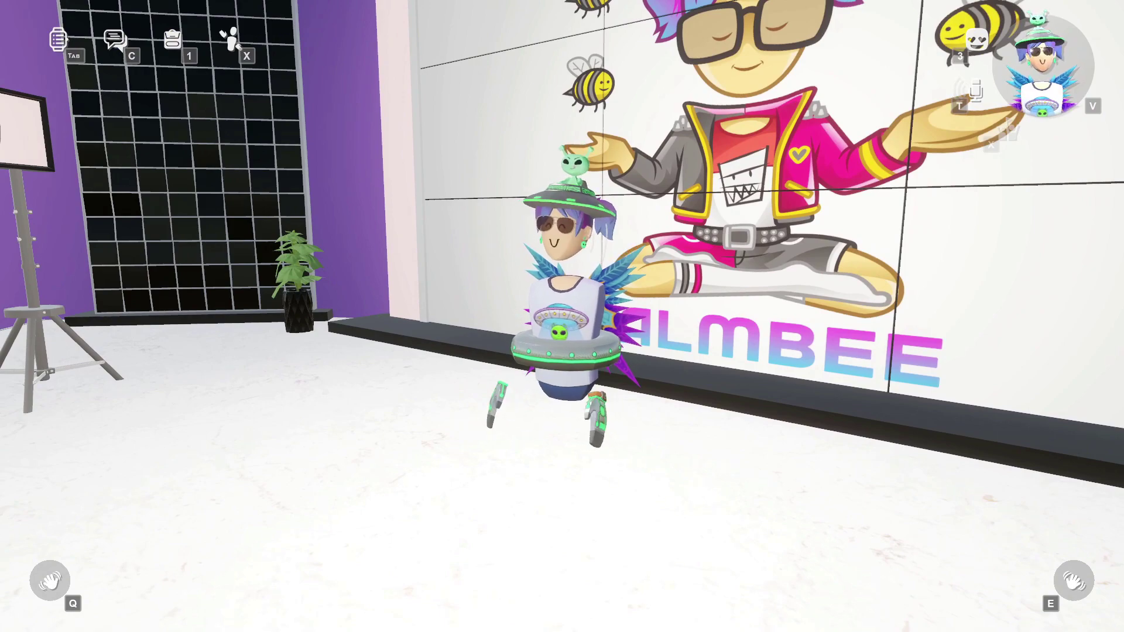
key("e")
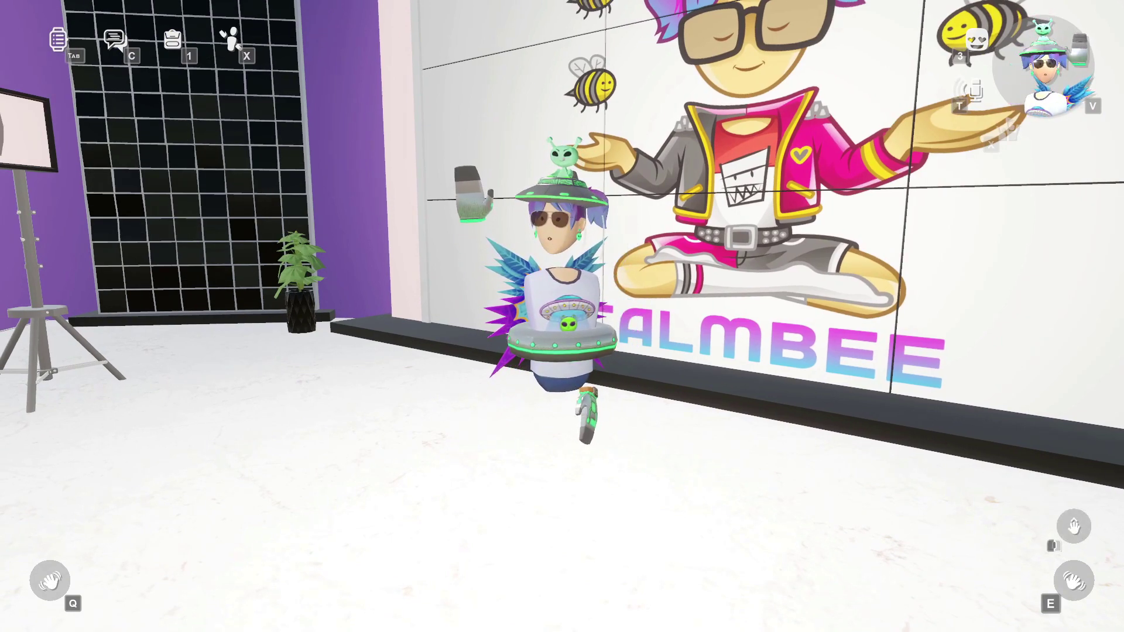
key("a")
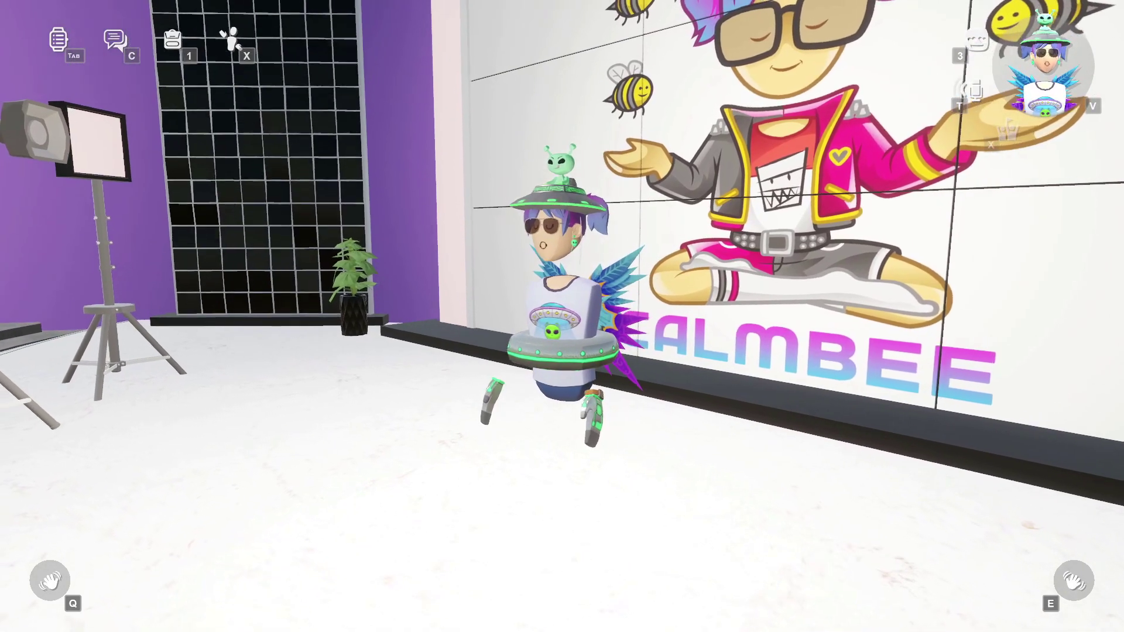
key("a")
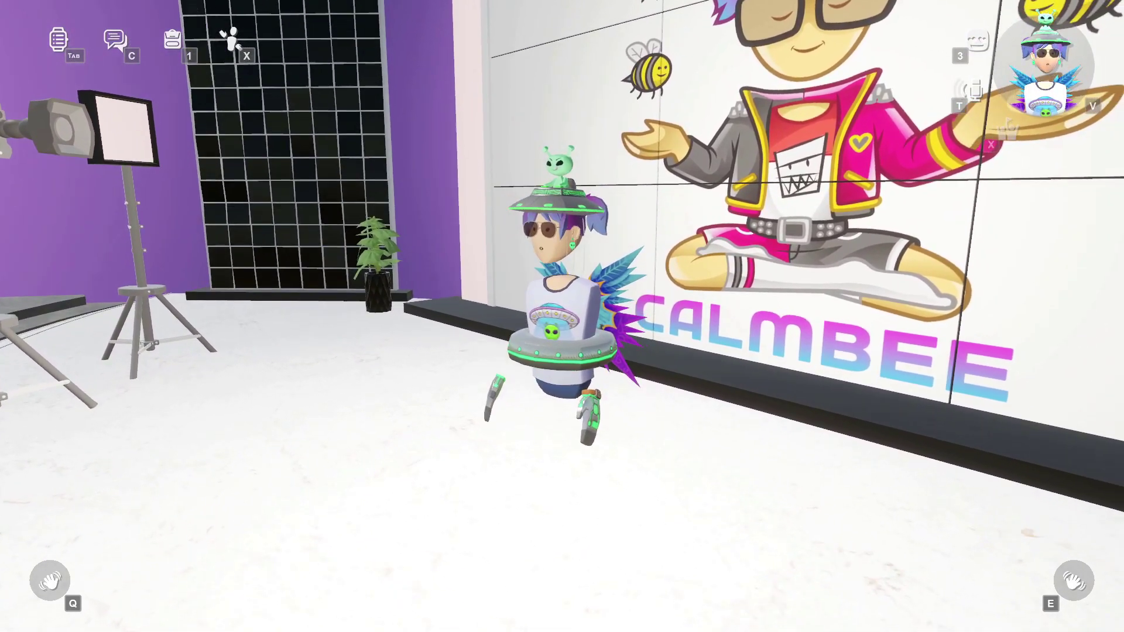
key("a")
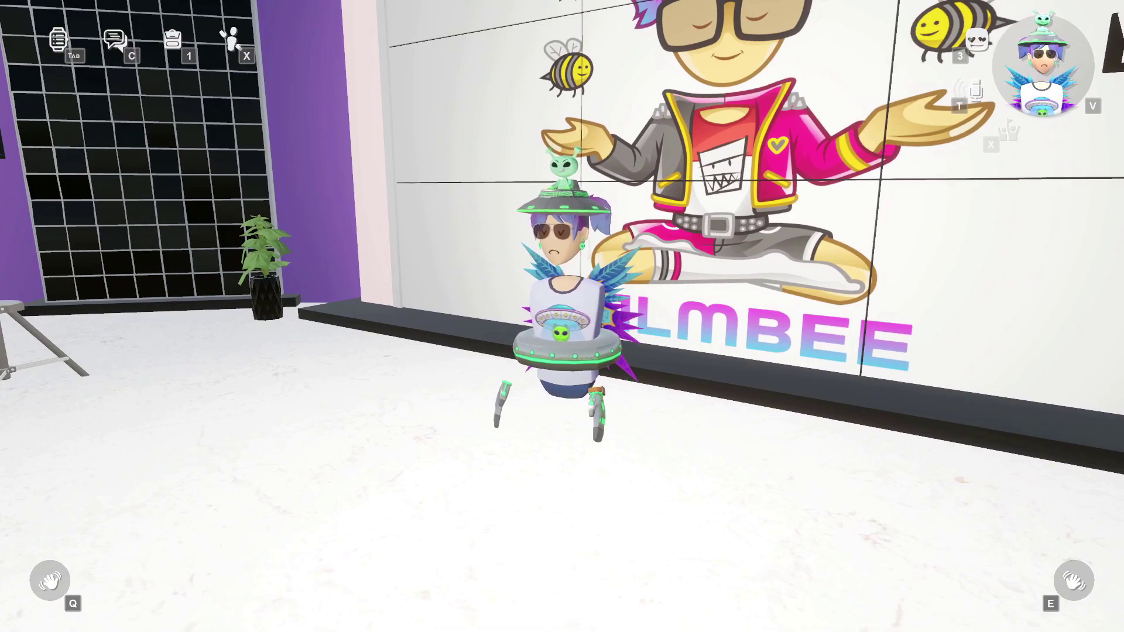
key("a")
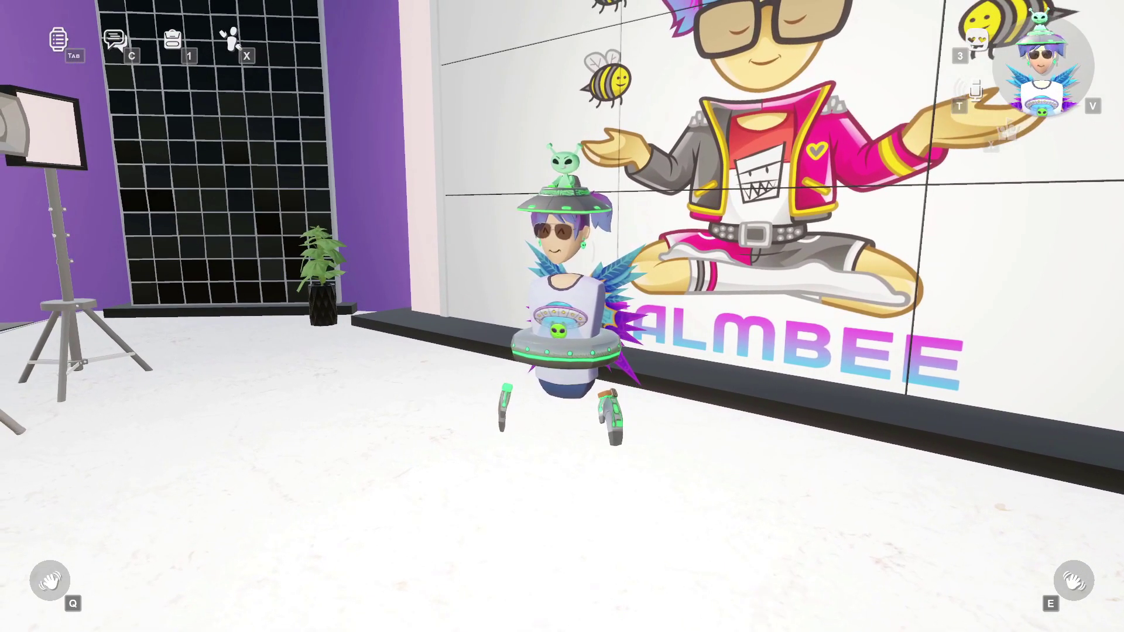
key("a")
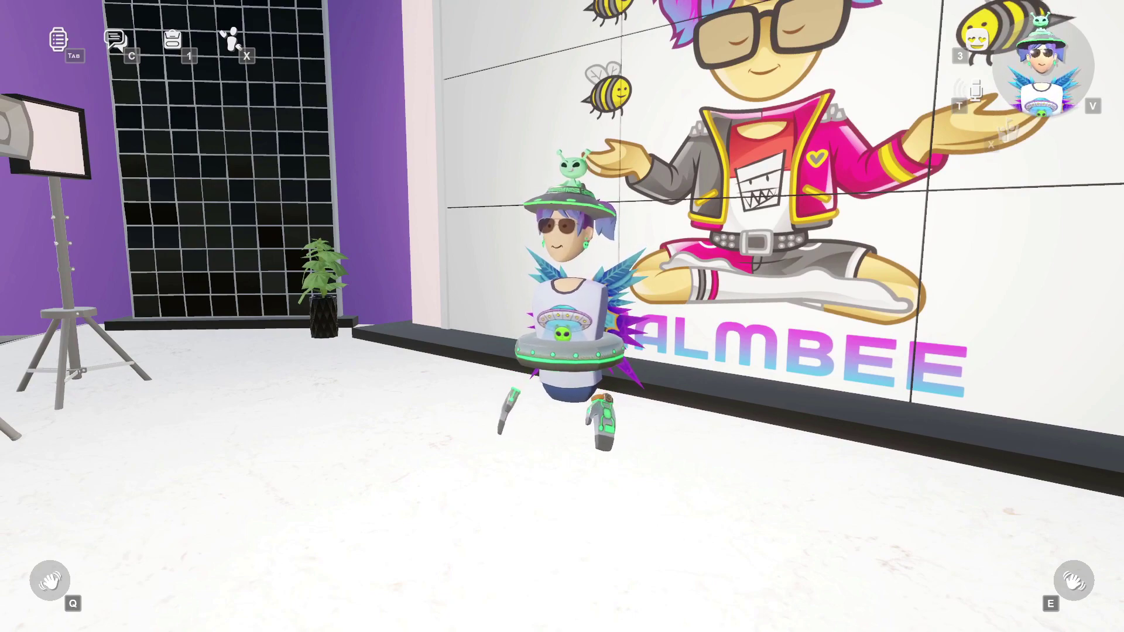
key("e")
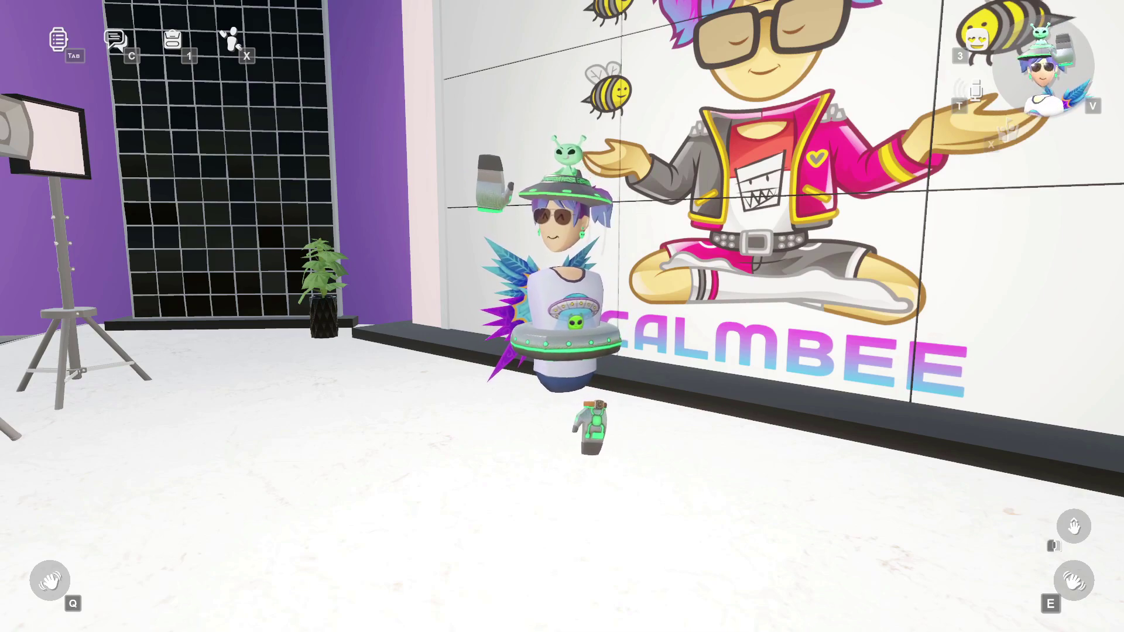
key("e")
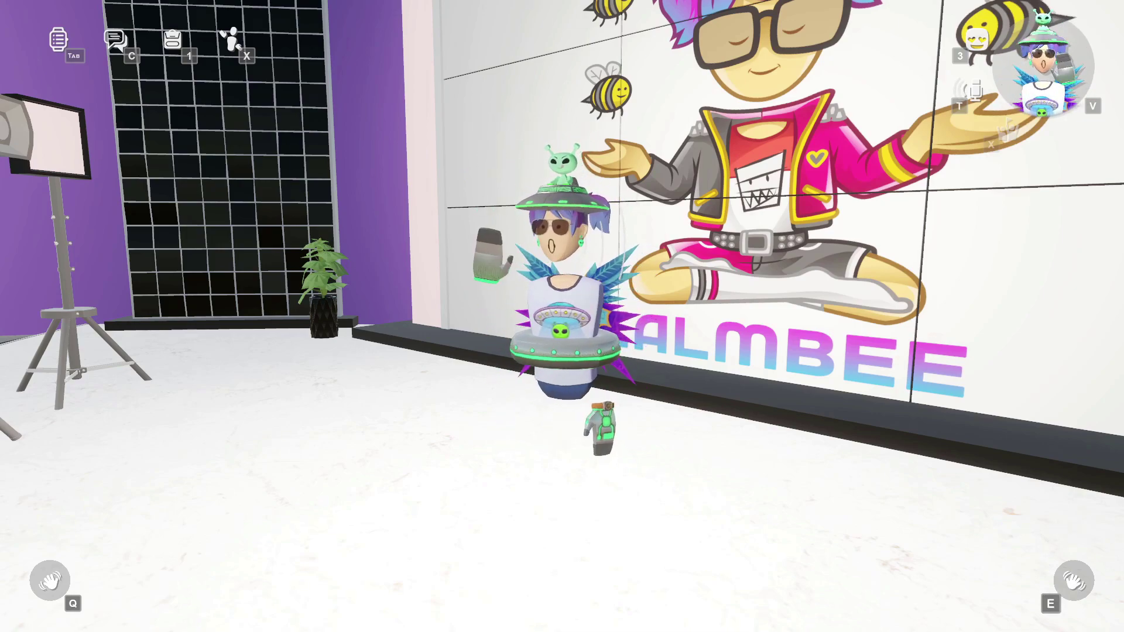